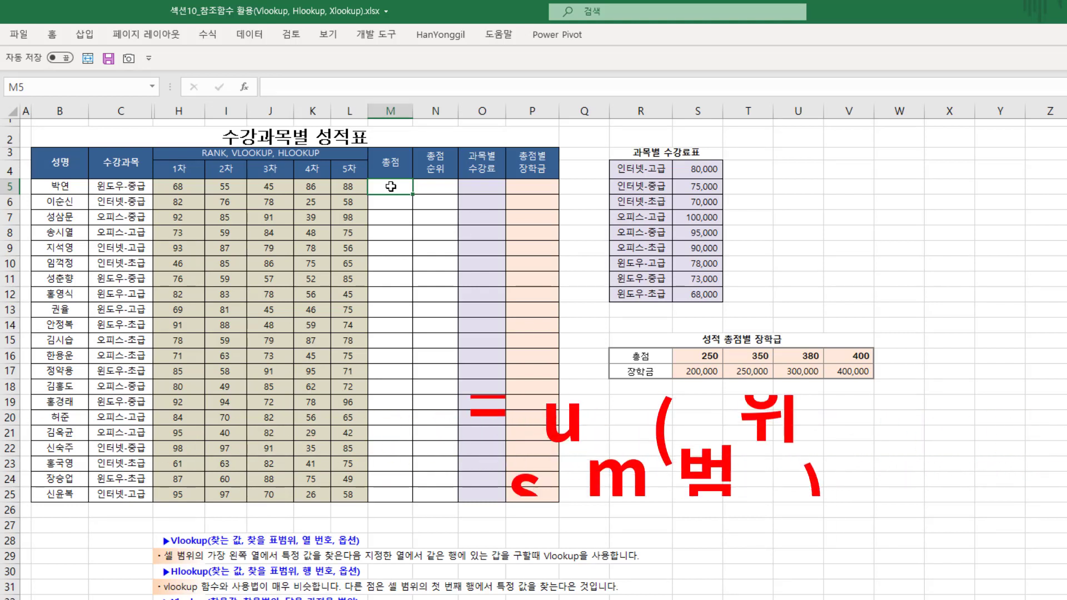
{"action": "type", "text": "="}
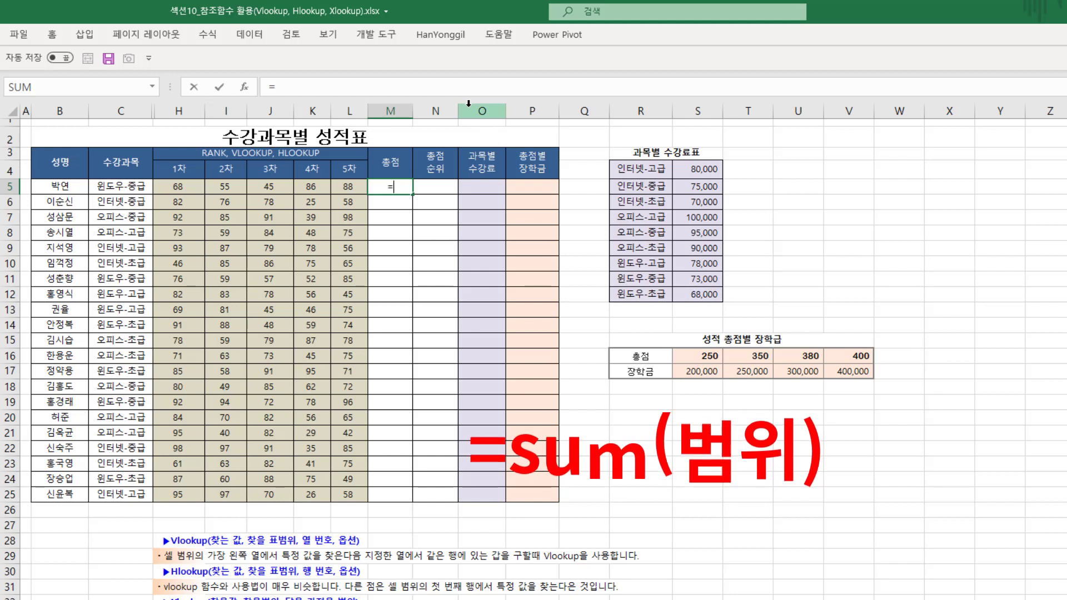
{"action": "type", "text": "sum"}
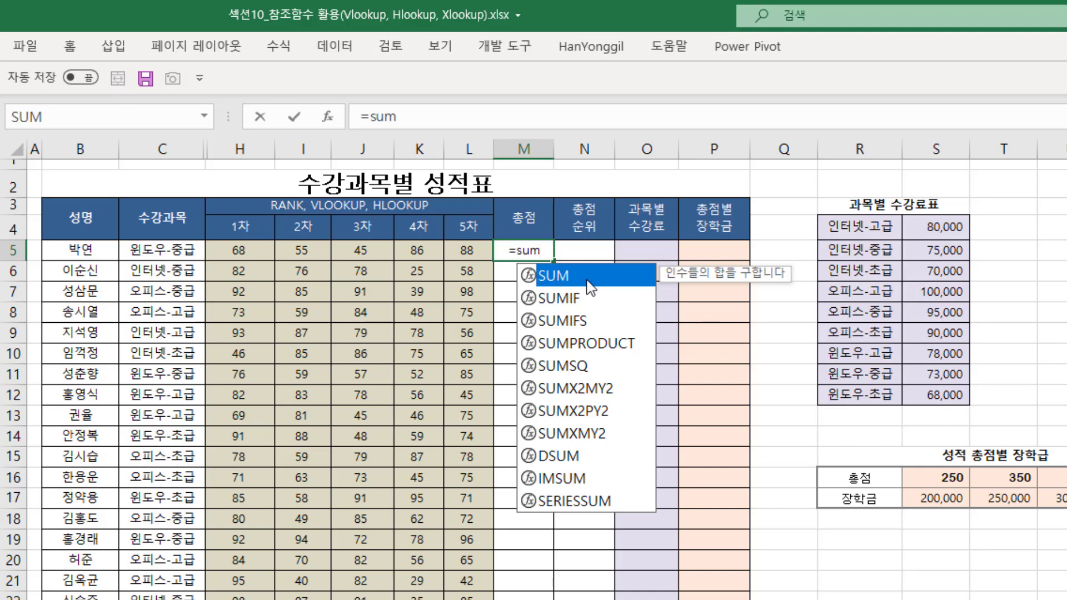
{"action": "key", "text": "Tab"}
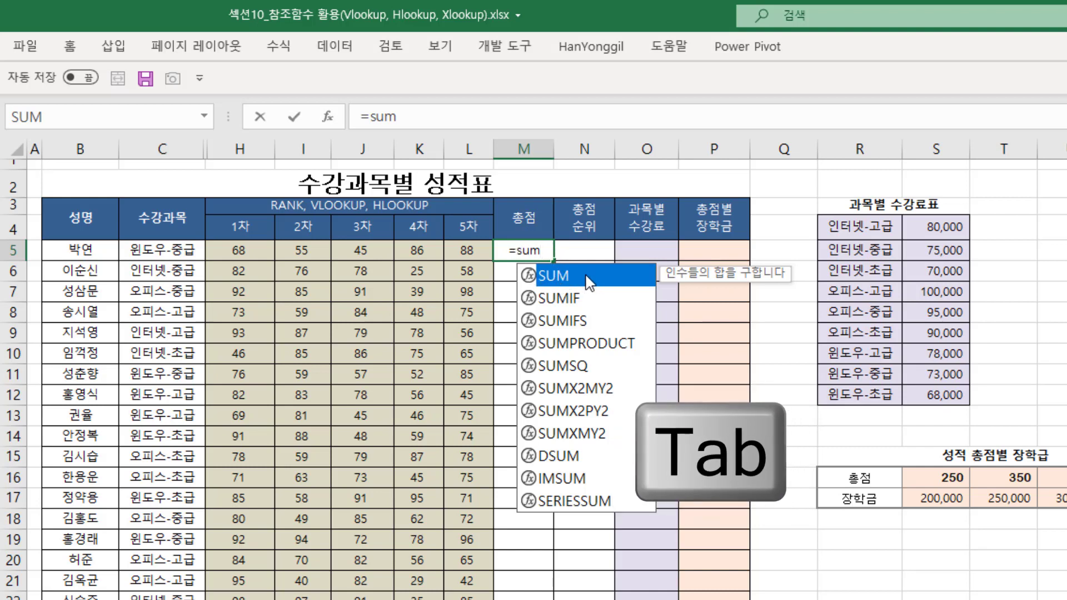
{"action": "key", "text": "Tab"}
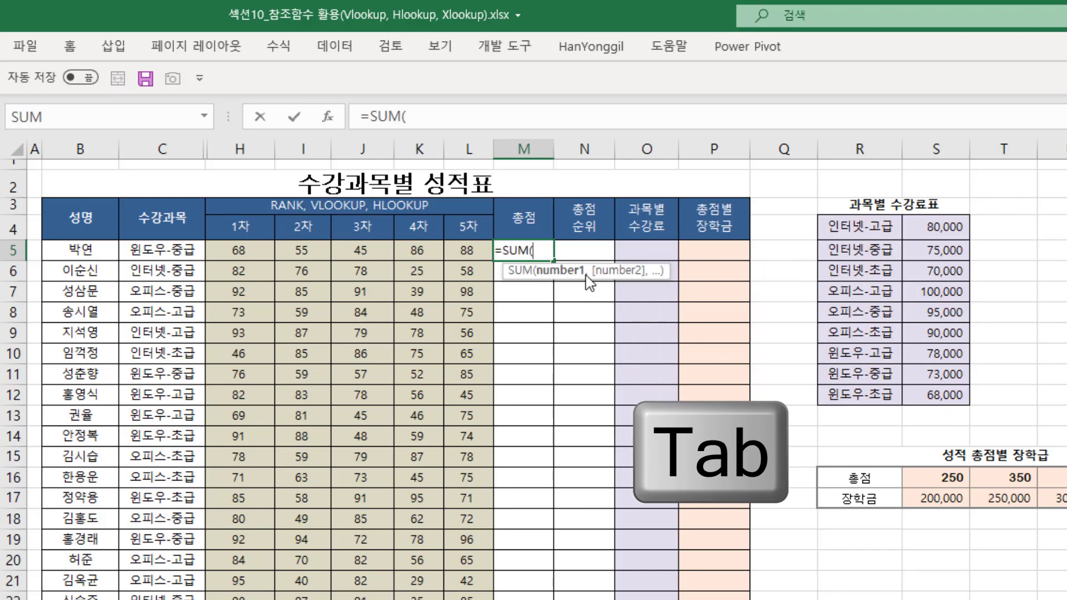
{"action": "left_click", "coordinate": [240, 252]}
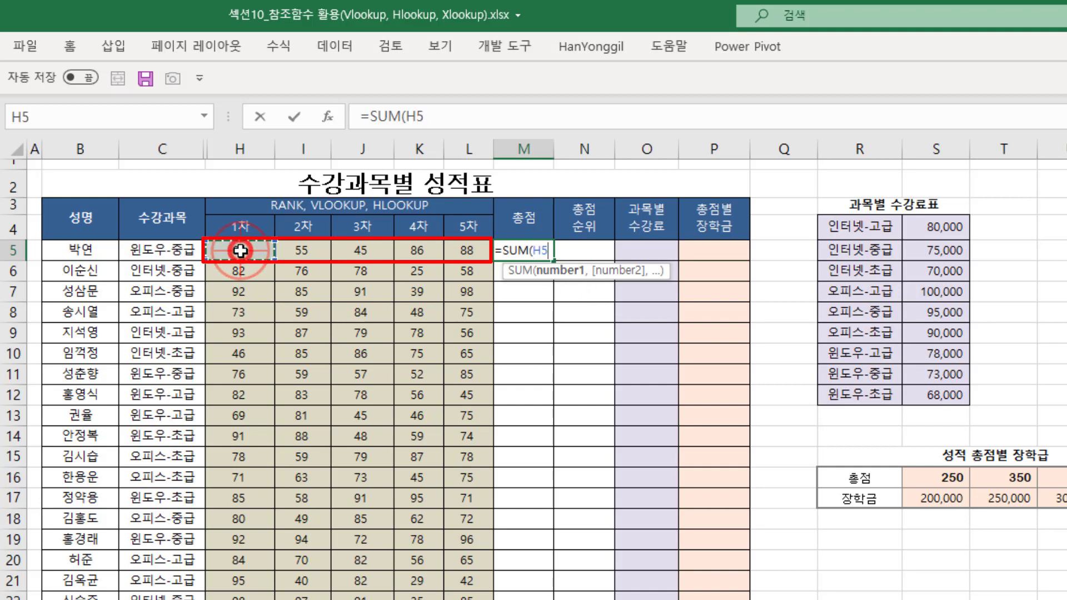
{"action": "left_click_drag", "start_coordinate": [240, 251], "coordinate": [324, 250]}
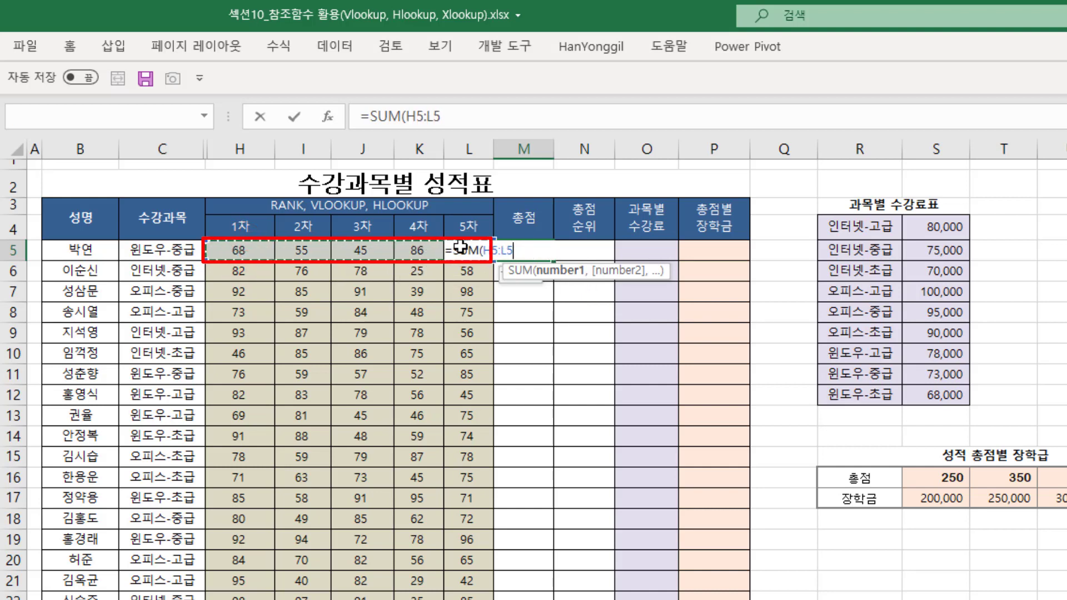
{"action": "left_click_drag", "start_coordinate": [460, 248], "coordinate": [460, 248]}
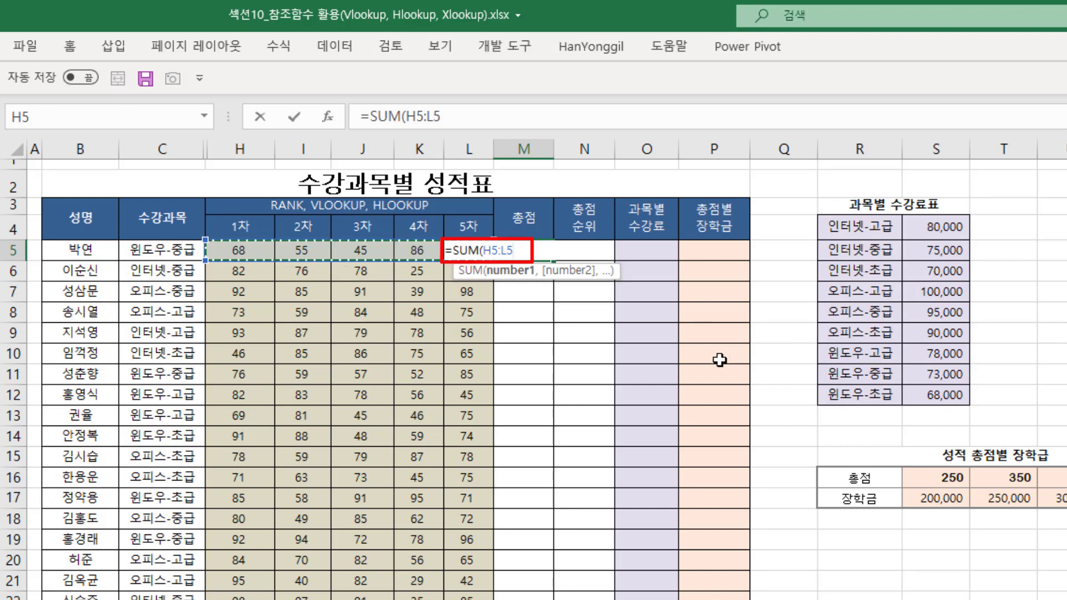
{"action": "key", "text": "Escape"}
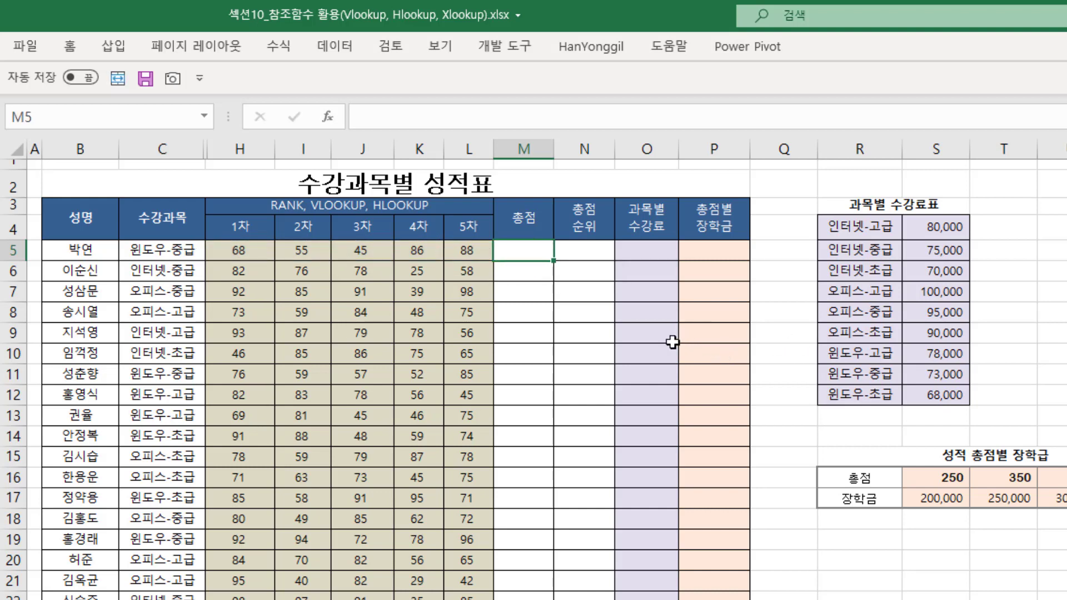
Step: Left-align the empty result cells M5:P25
{"action": "left_click_drag", "start_coordinate": [524, 251], "coordinate": [709, 599]}
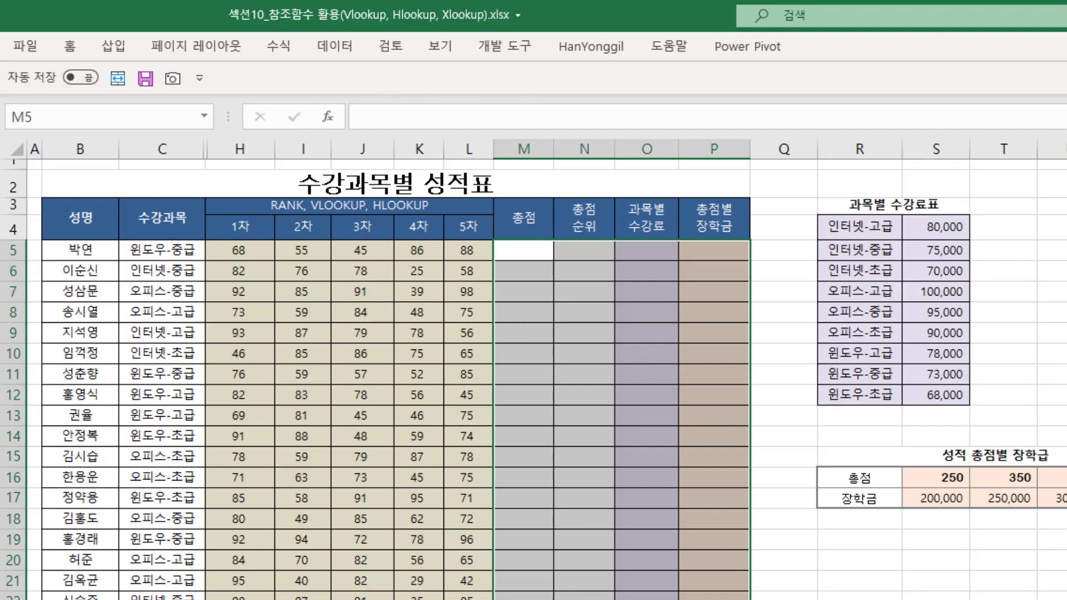
{"action": "key", "text": "ctrl+F1"}
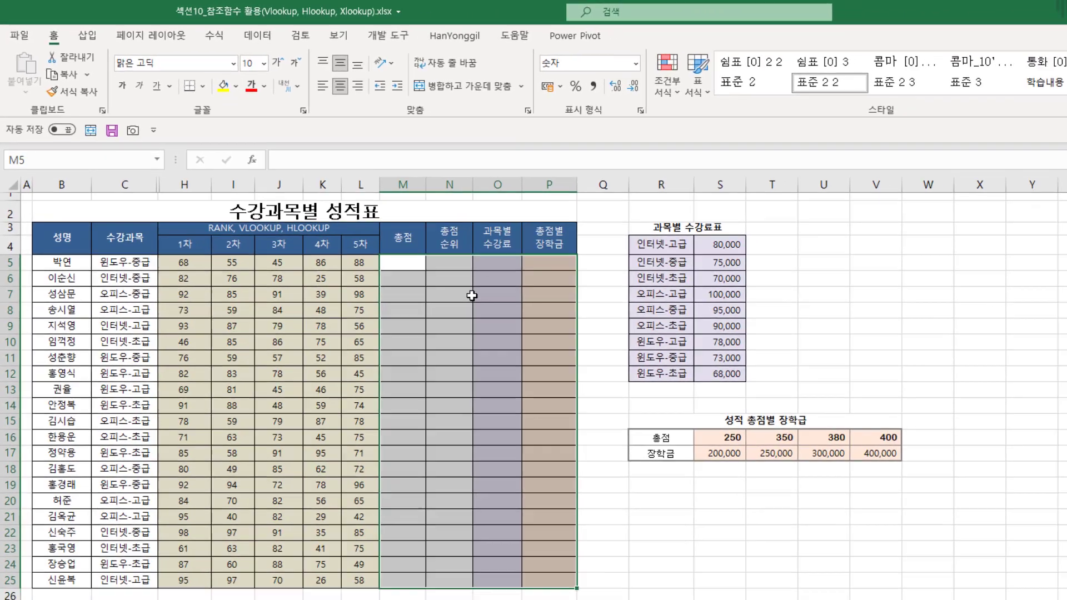
{"action": "left_click", "coordinate": [674, 466]}
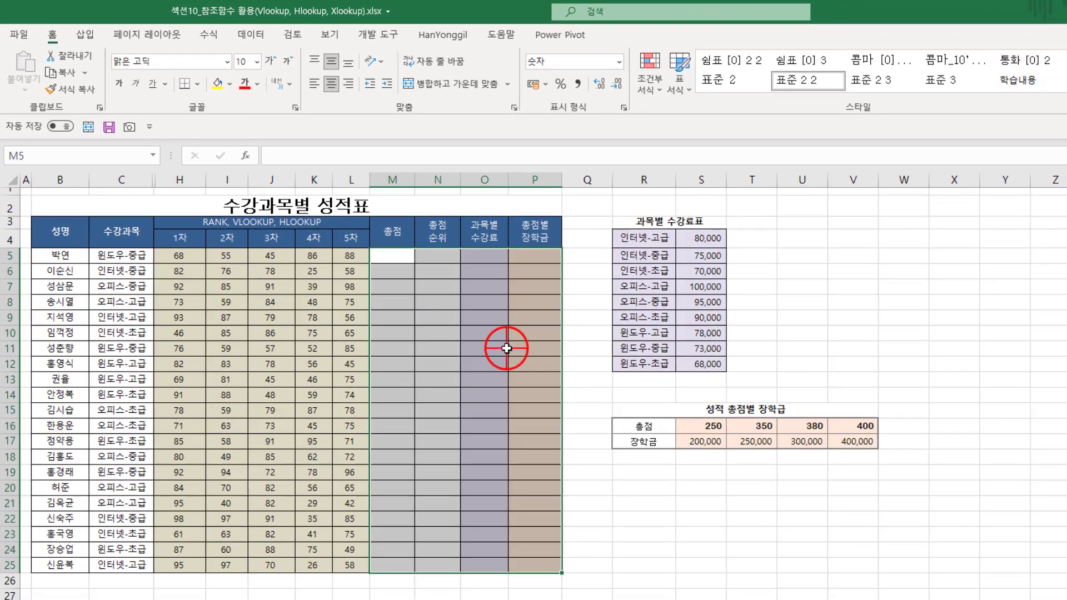
{"action": "left_click_drag", "start_coordinate": [390, 256], "coordinate": [518, 559]}
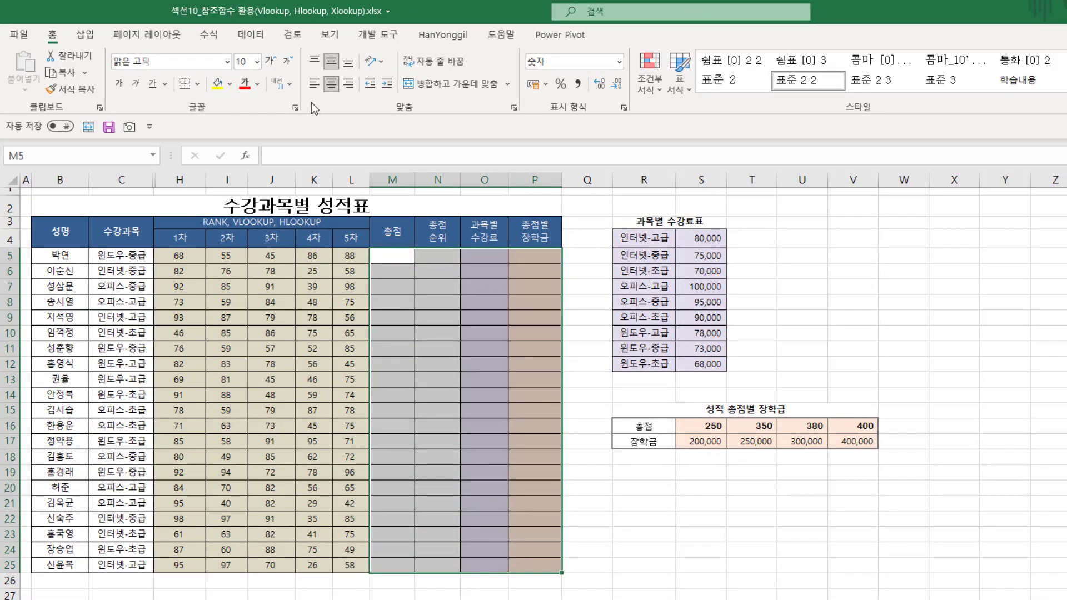
{"action": "left_click", "coordinate": [314, 83]}
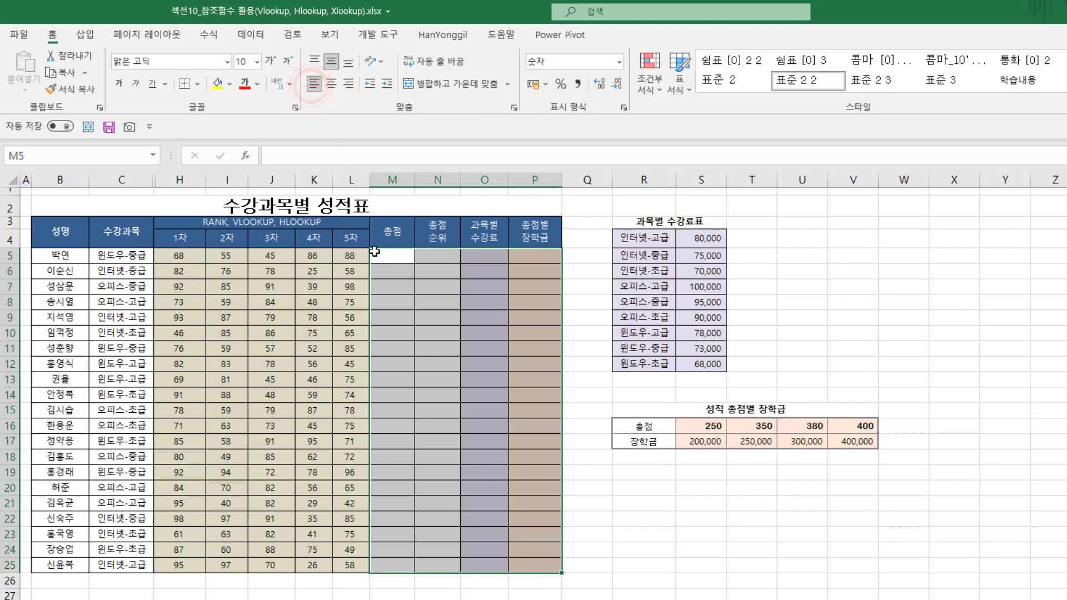
Step: Enter =SUM(H5:L5) in cell M5 to total the first row's five scores
{"action": "left_click", "coordinate": [389, 255]}
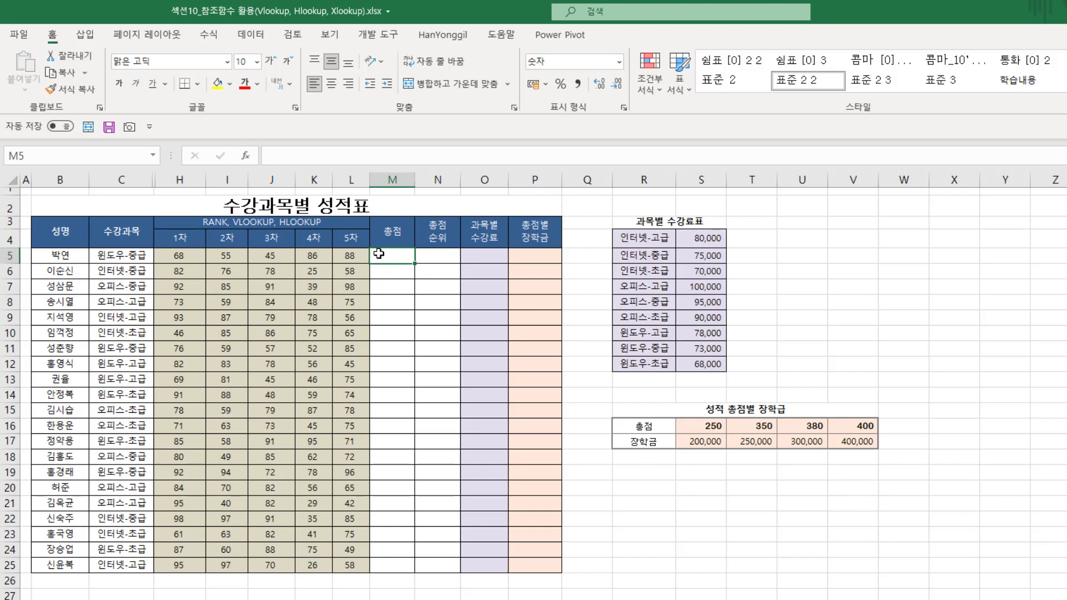
{"action": "left_click", "coordinate": [379, 254]}
{"action": "type", "text": "="}
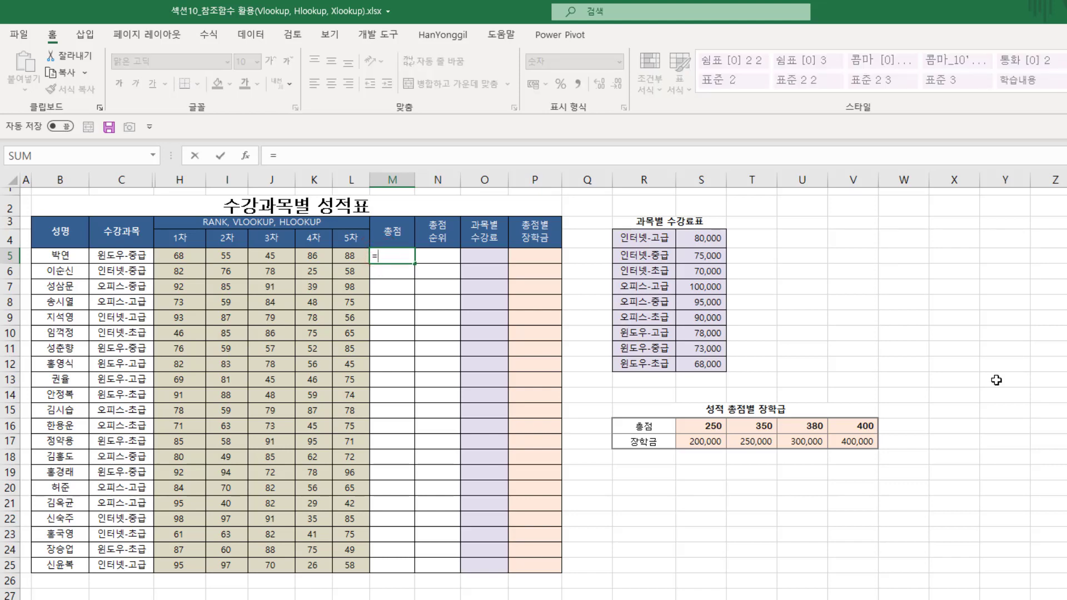
{"action": "type", "text": "sum"}
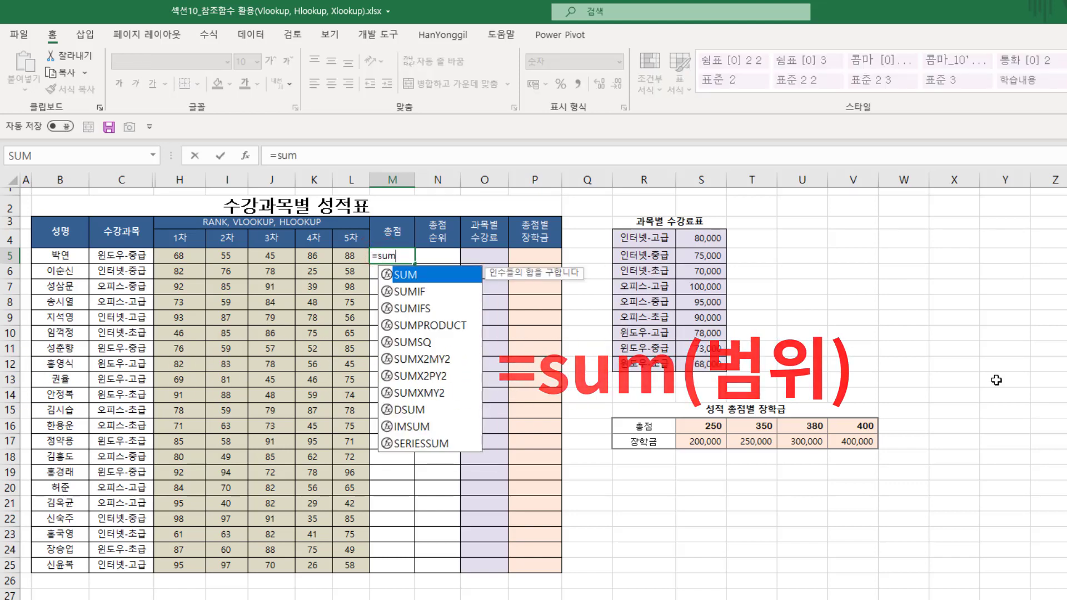
{"action": "key", "text": "Tab"}
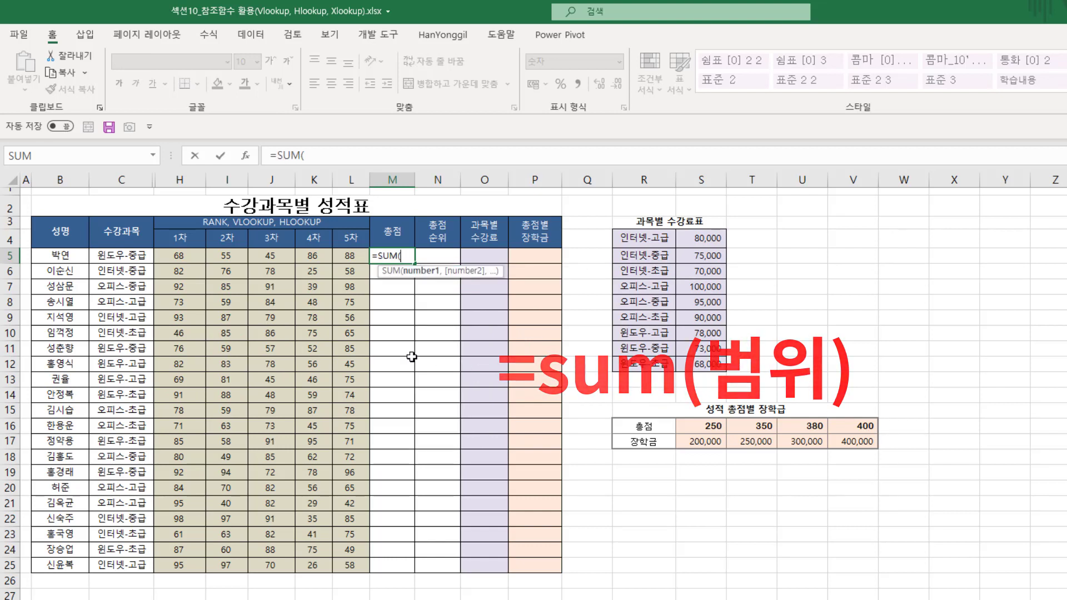
{"action": "left_click", "coordinate": [183, 256]}
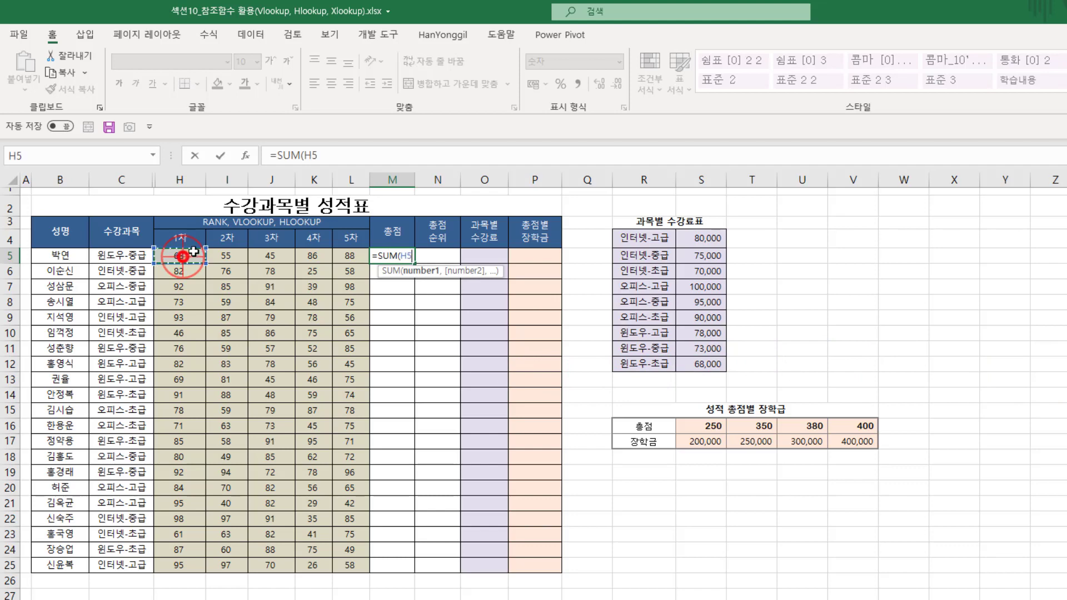
{"action": "left_click_drag", "start_coordinate": [194, 252], "coordinate": [350, 257]}
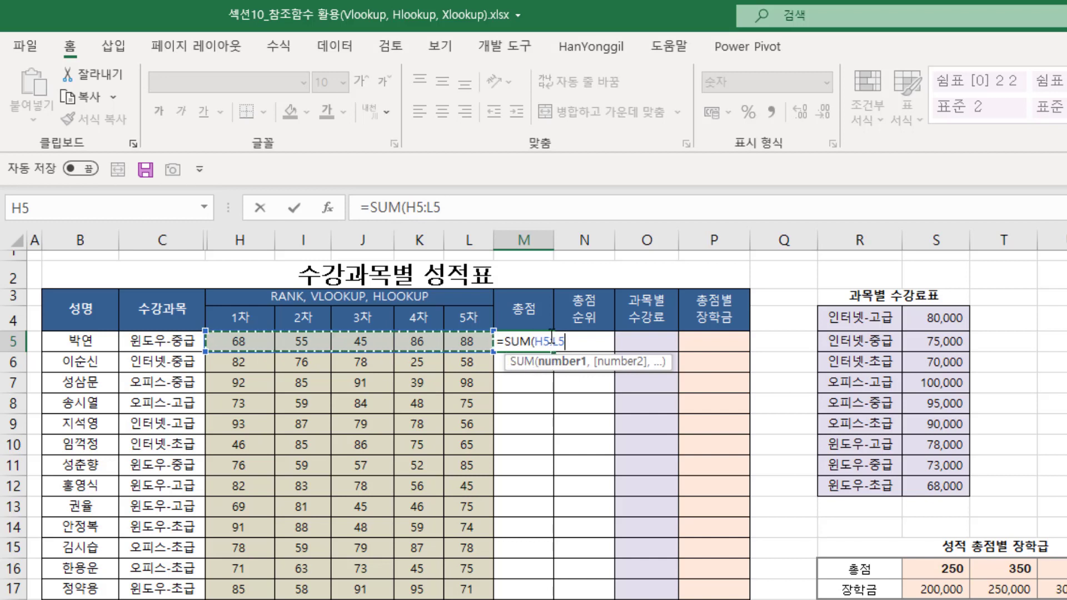
{"action": "key", "text": "Return"}
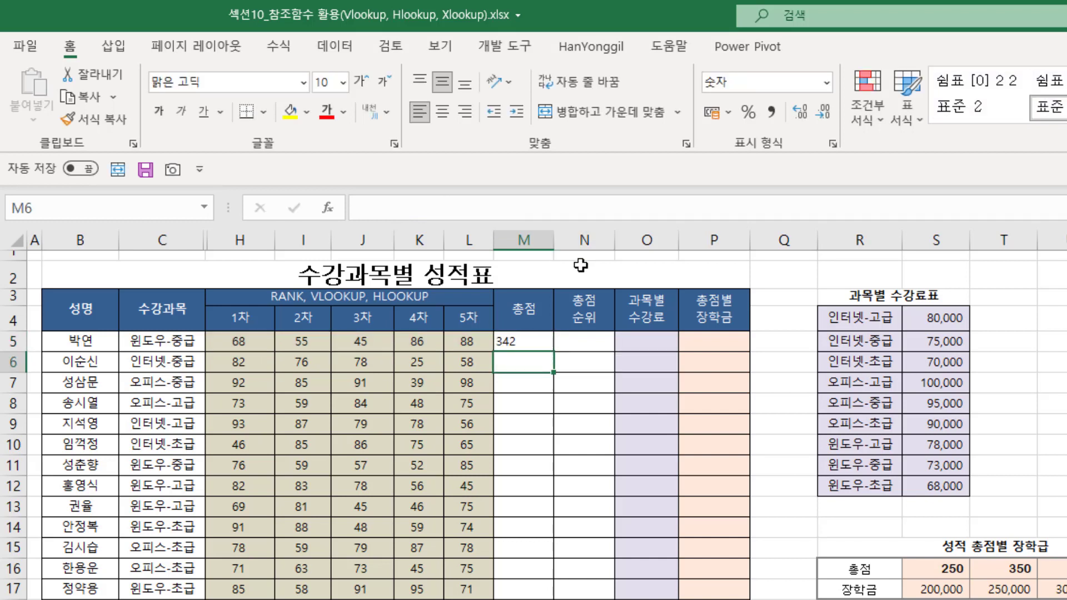
Step: Inspect the SUM formula in cell M5 and the score range it refers to
{"action": "left_click", "coordinate": [528, 341]}
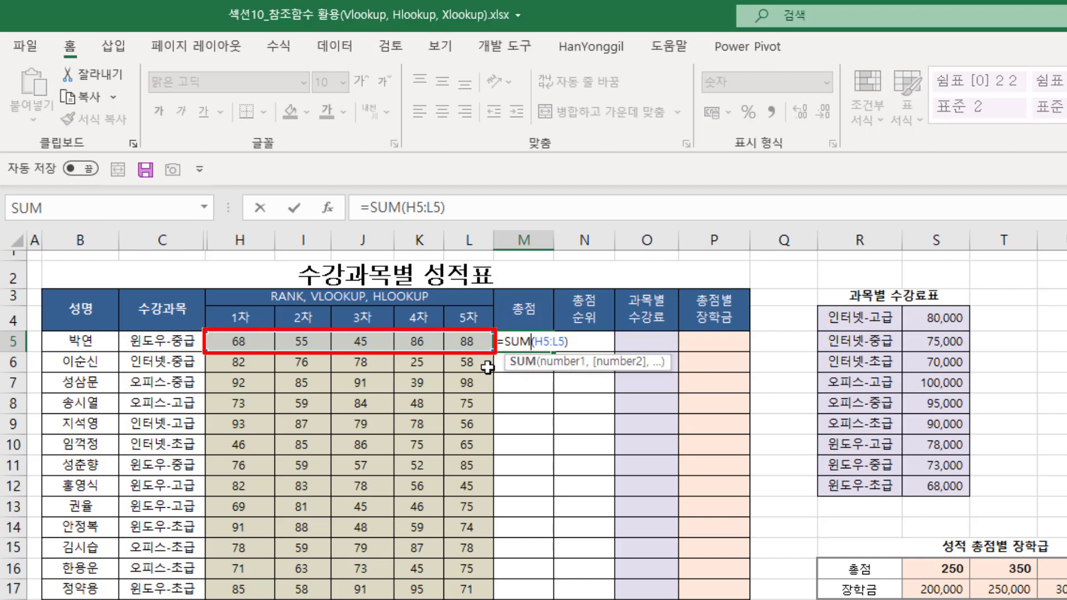
{"action": "key", "text": "Return"}
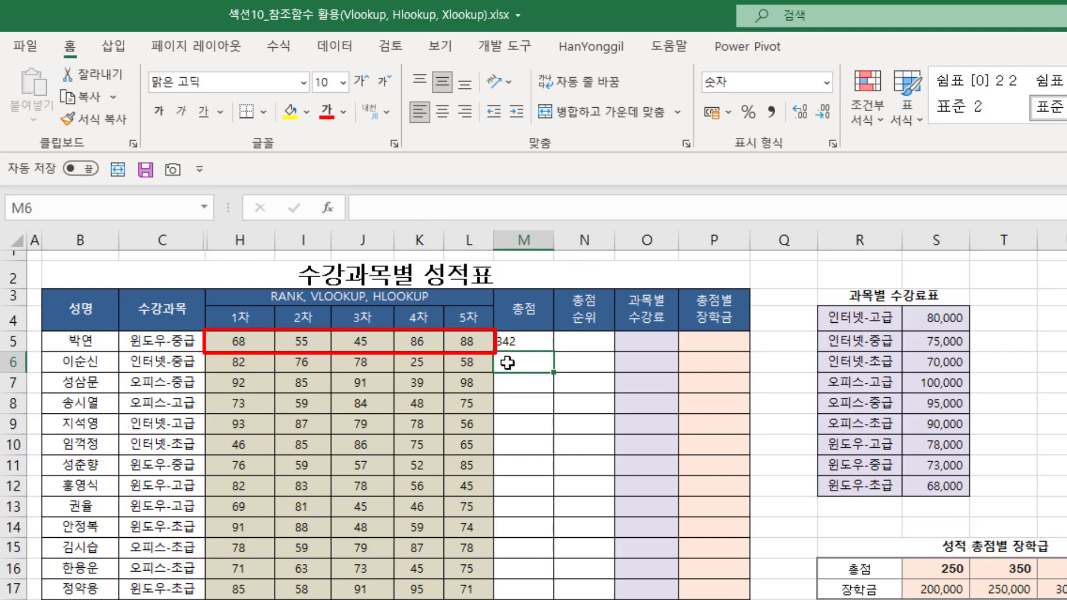
{"action": "left_click", "coordinate": [542, 341]}
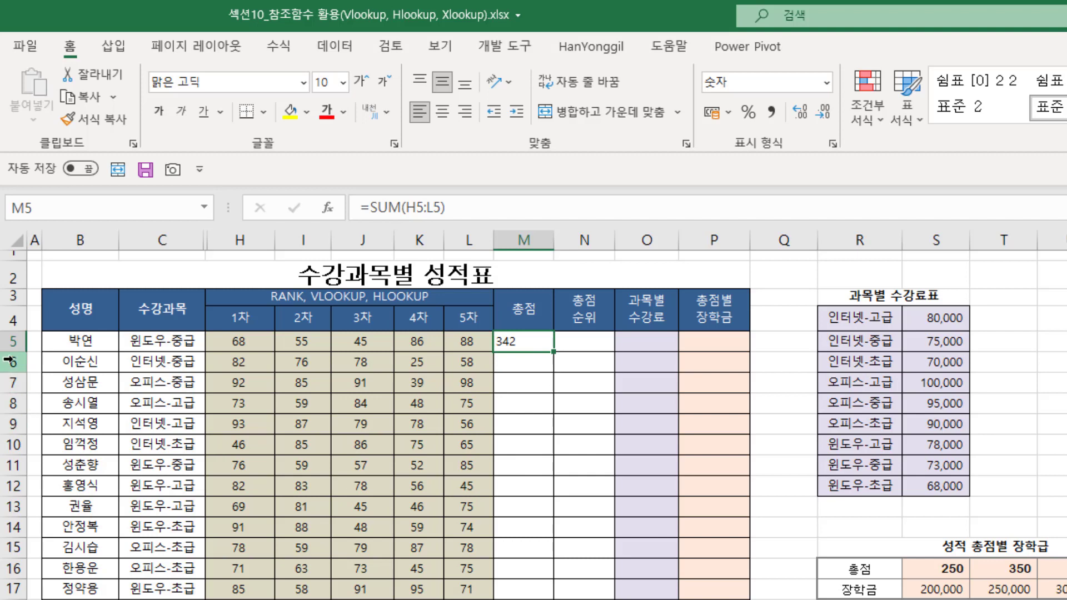
{"action": "double_click", "coordinate": [519, 341]}
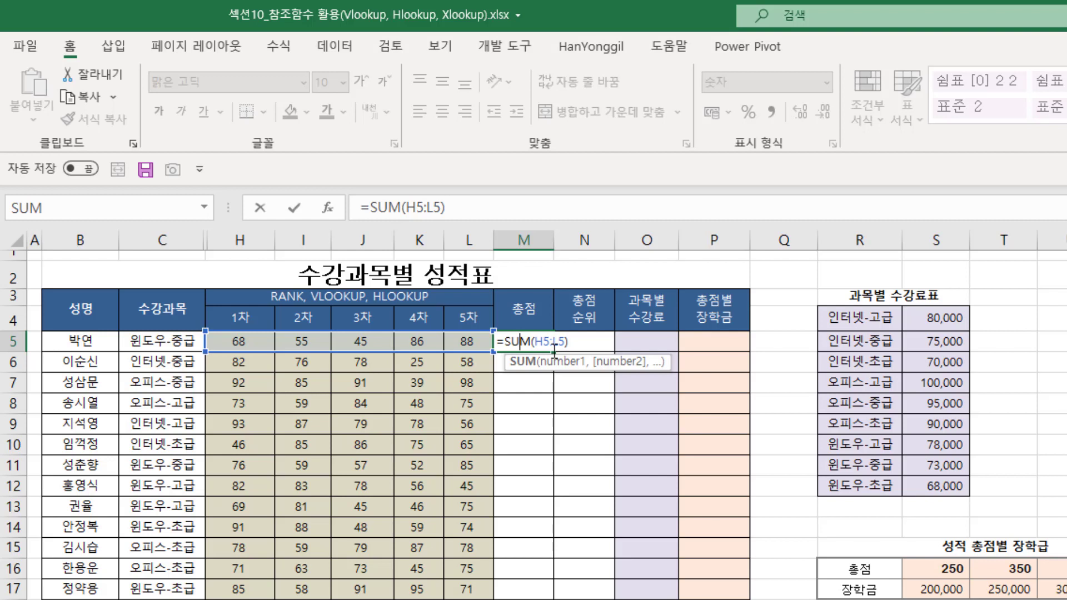
{"action": "key", "text": "Return"}
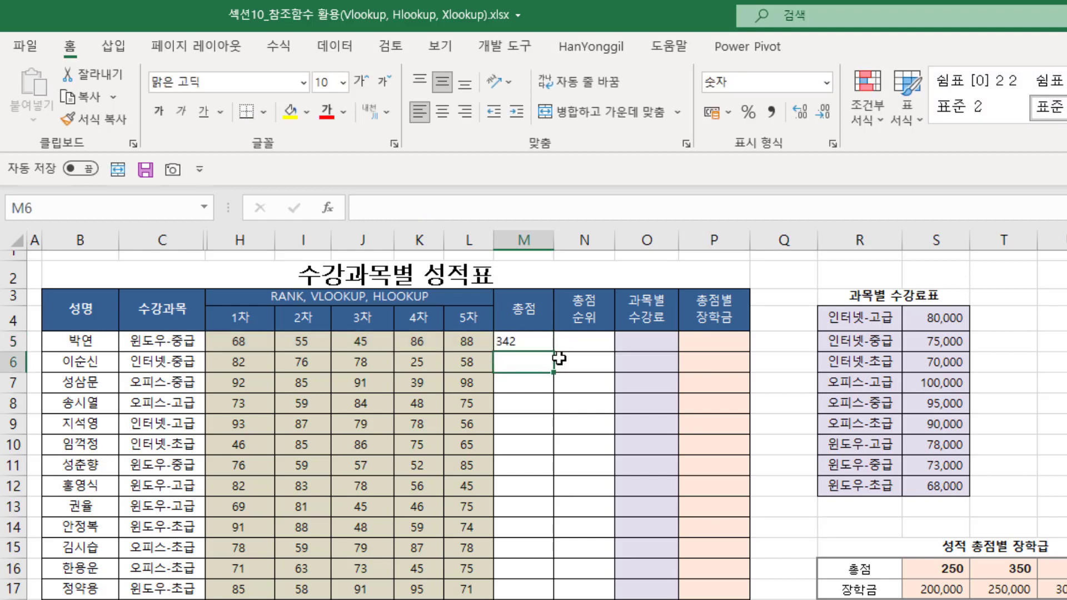
{"action": "left_click", "coordinate": [522, 344]}
{"action": "left_click", "coordinate": [532, 358]}
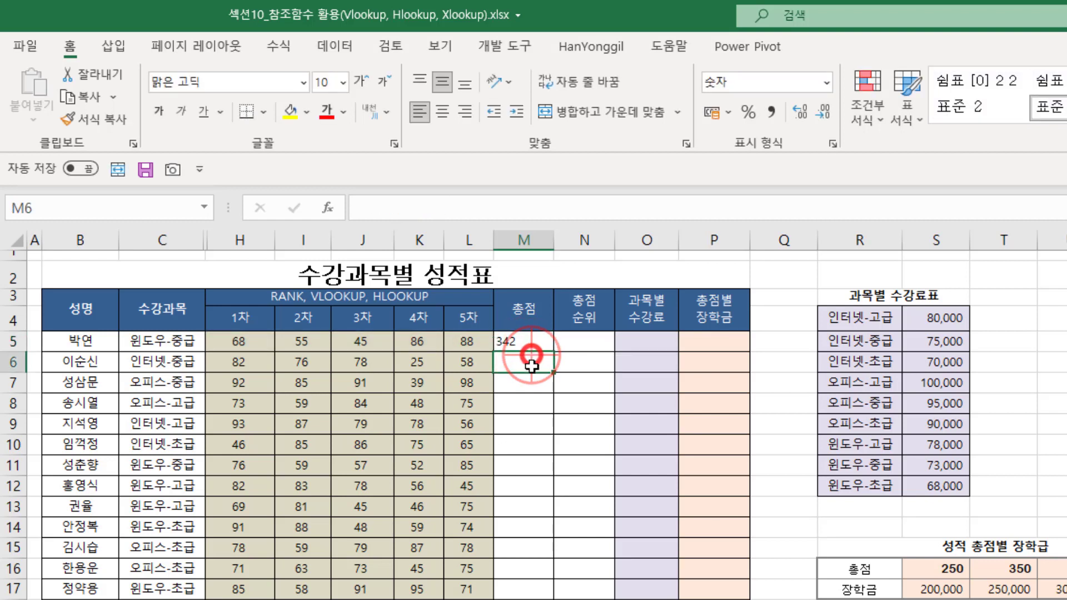
Step: Fill the SUM formula from M5 down the 총점 column to M25
{"action": "left_click", "coordinate": [528, 343]}
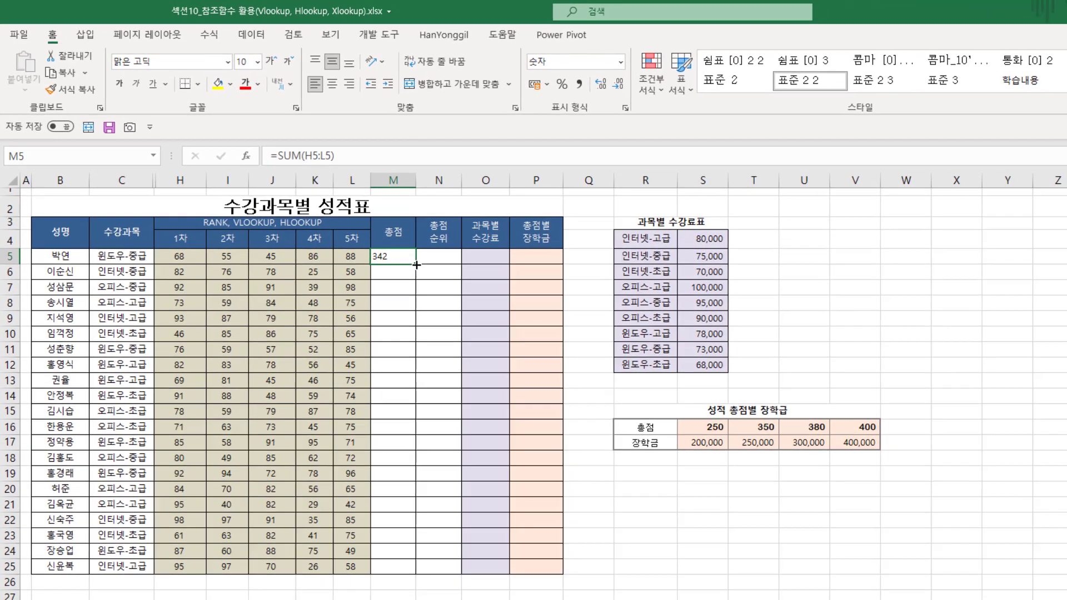
{"action": "left_click_drag", "start_coordinate": [554, 352], "coordinate": [553, 586]}
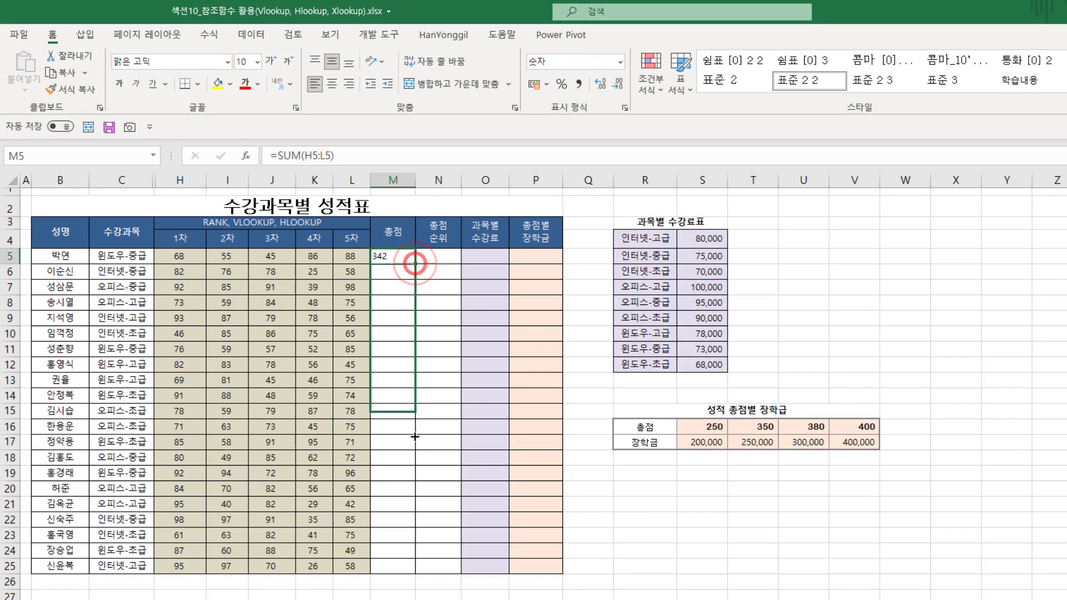
{"action": "left_click_drag", "start_coordinate": [415, 437], "coordinate": [399, 572]}
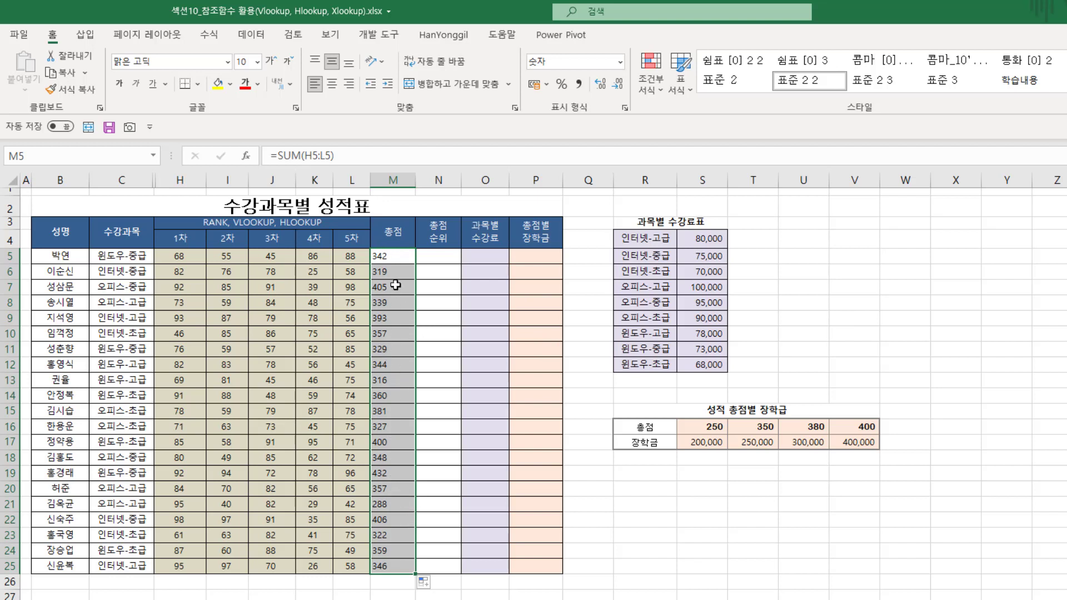
Step: Display the sheet's formulas to examine the row references in the 총점 column, and switch back to values
{"action": "key", "text": "ctrl+grave"}
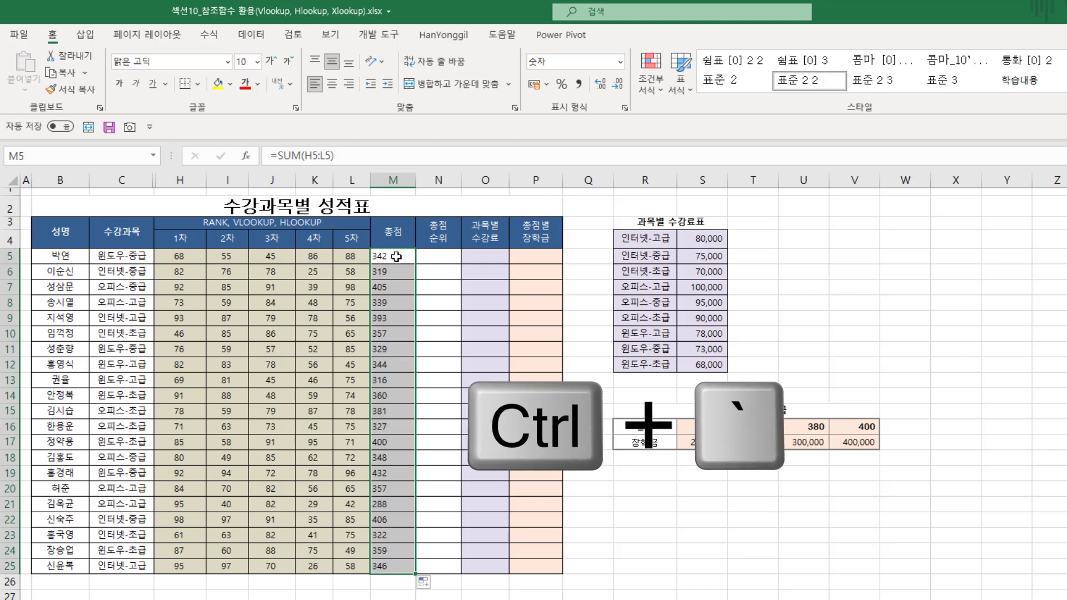
{"action": "left_click", "coordinate": [397, 255]}
{"action": "key", "text": "ctrl+grave"}
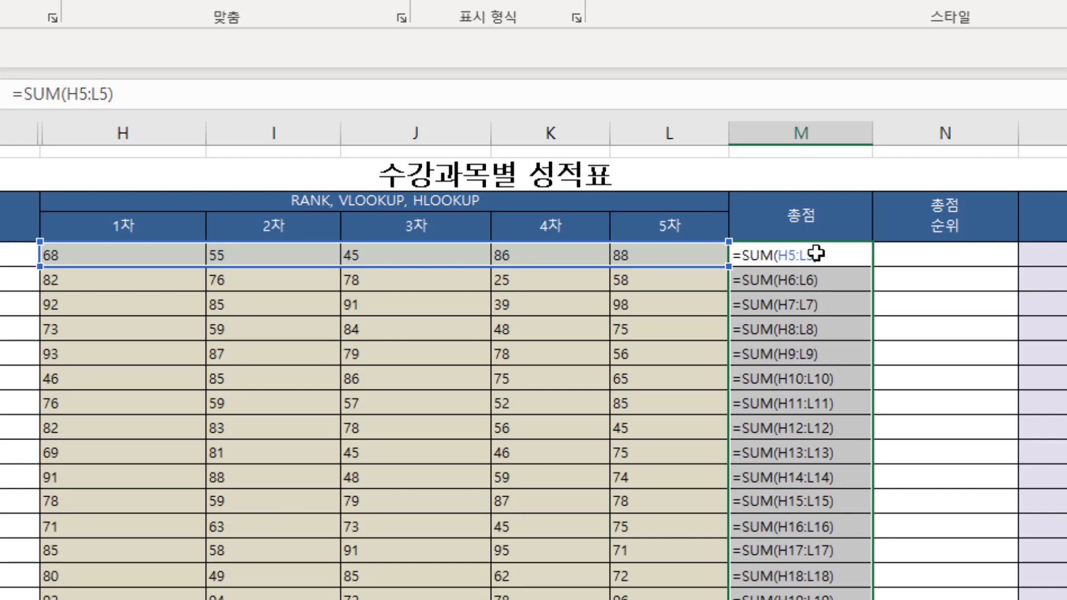
{"action": "left_click_drag", "start_coordinate": [815, 253], "coordinate": [817, 597]}
{"action": "key", "text": "ctrl+grave"}
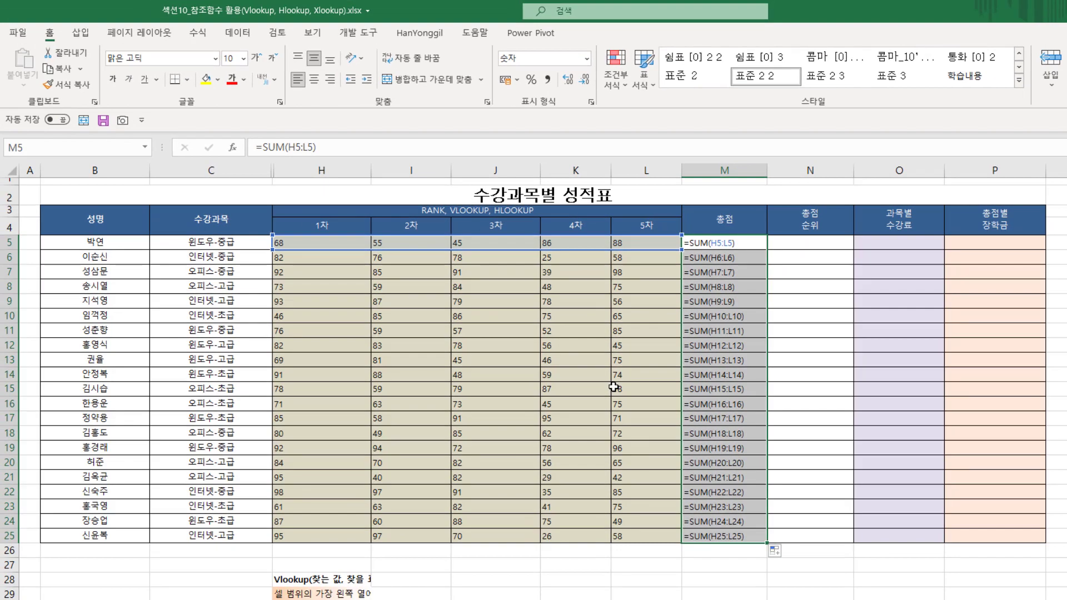
{"action": "key", "text": "ctrl+grave"}
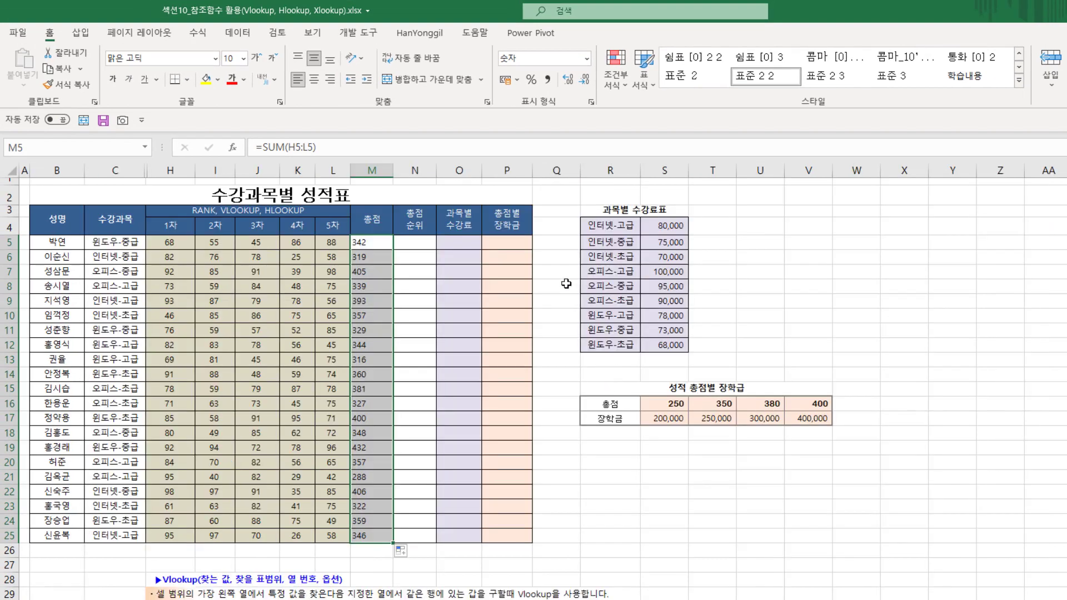
Step: Highlight the 총점 cells M5:M25 with a yellow fill
{"action": "left_click", "coordinate": [825, 269]}
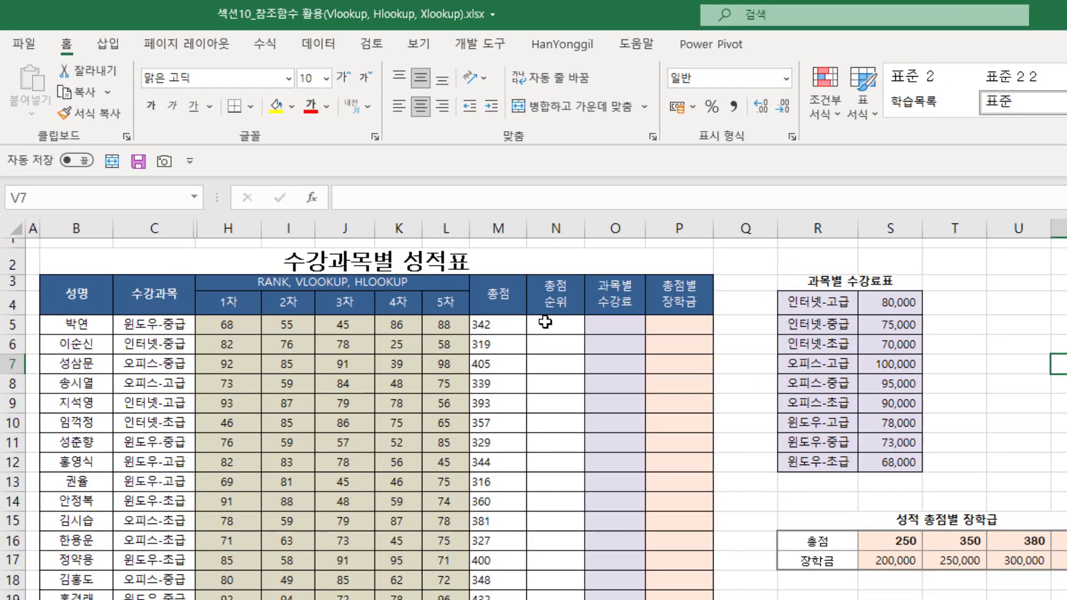
{"action": "left_click_drag", "start_coordinate": [507, 326], "coordinate": [520, 599]}
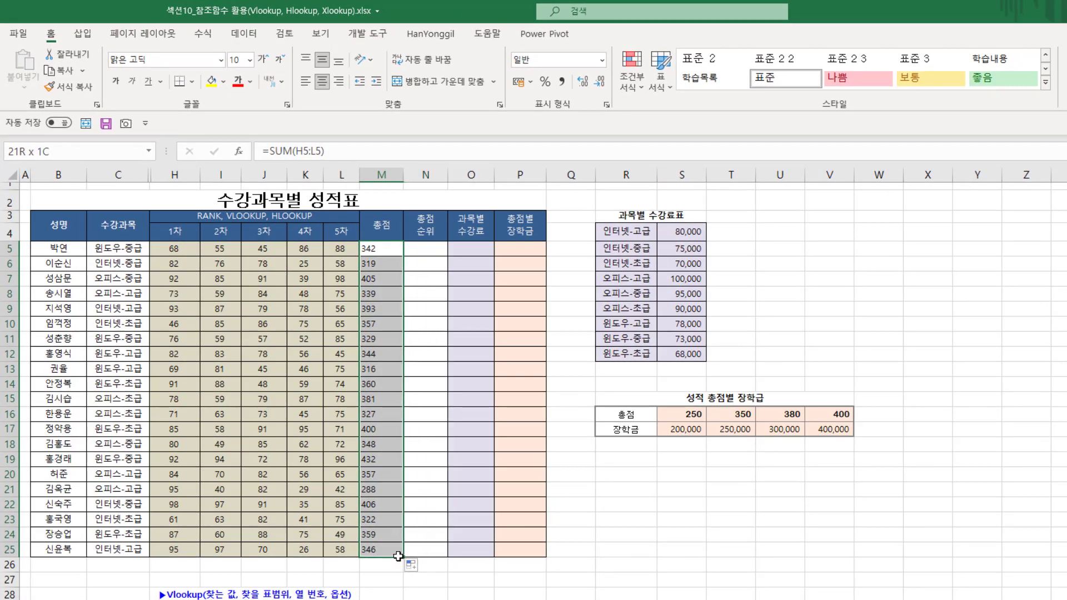
{"action": "left_click_drag", "start_coordinate": [398, 556], "coordinate": [398, 556]}
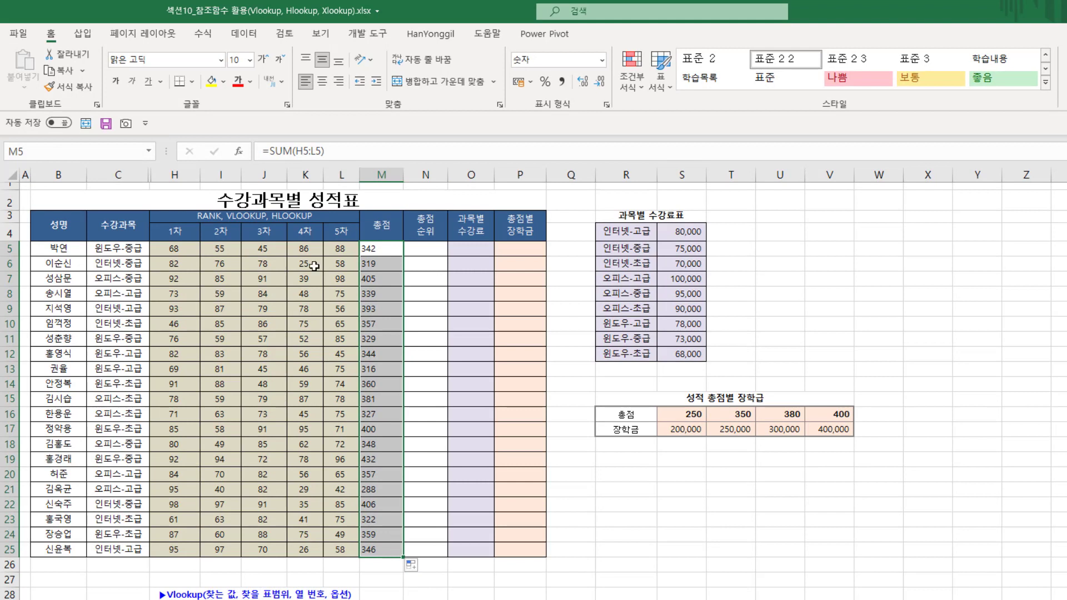
{"action": "left_click", "coordinate": [211, 81]}
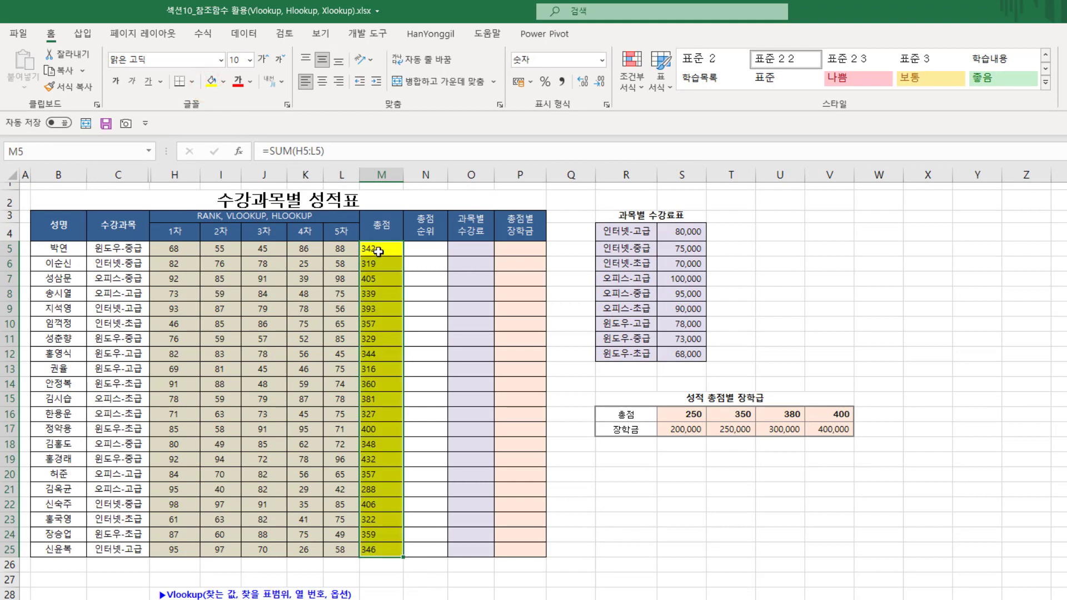
{"action": "left_click", "coordinate": [435, 247]}
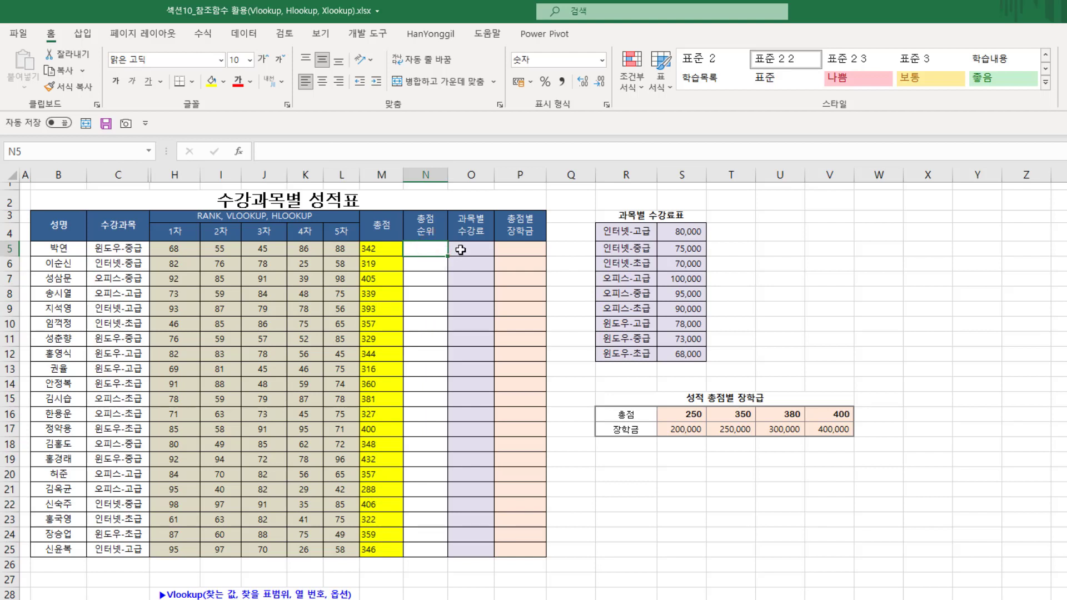
{"action": "left_click", "coordinate": [375, 250]}
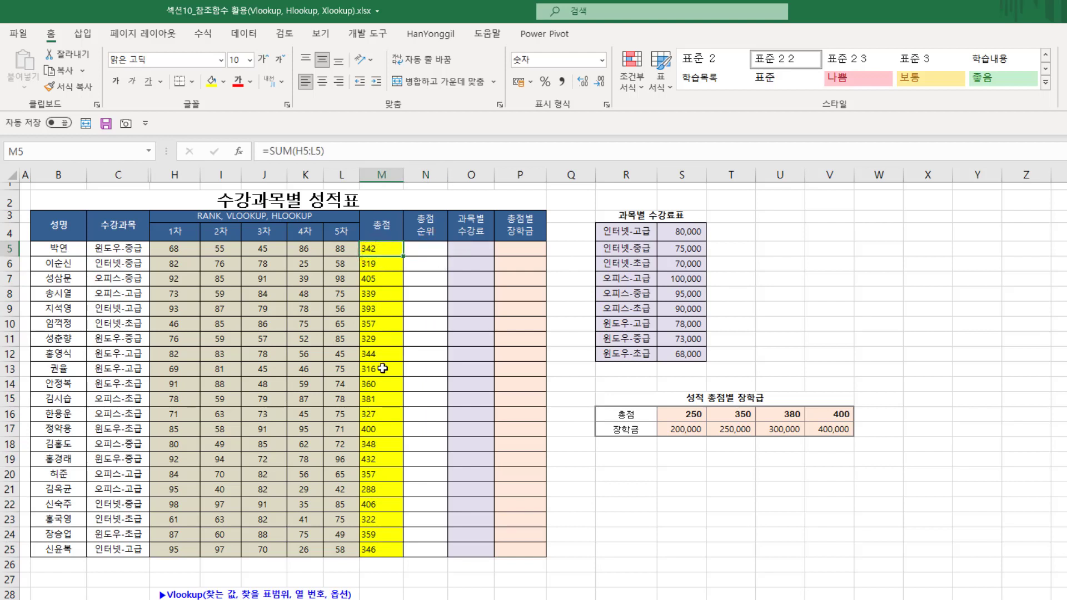
{"action": "left_click", "coordinate": [429, 263]}
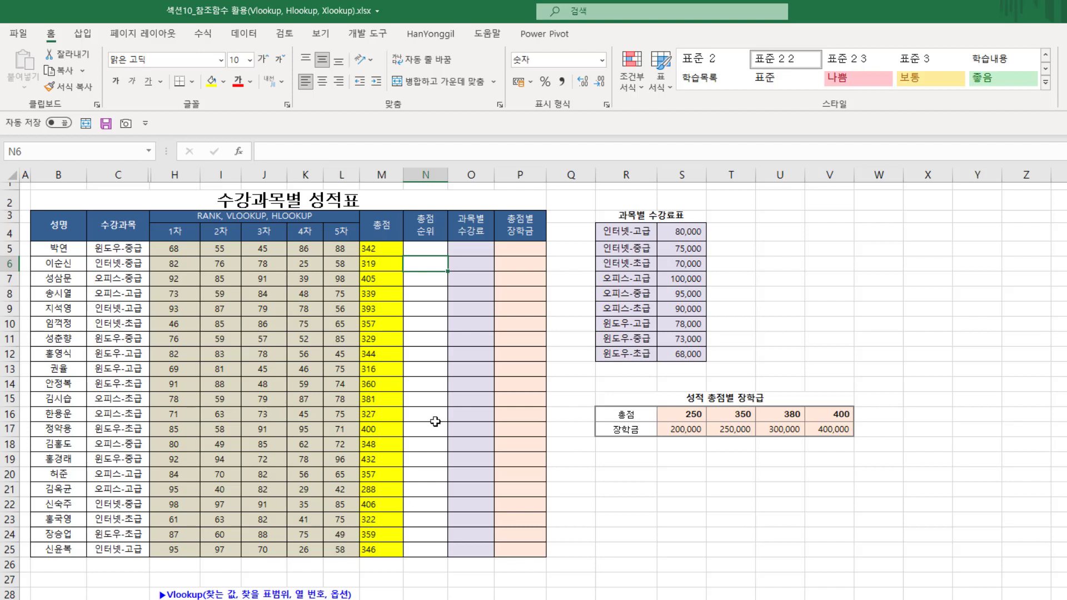
{"action": "left_click", "coordinate": [424, 277]}
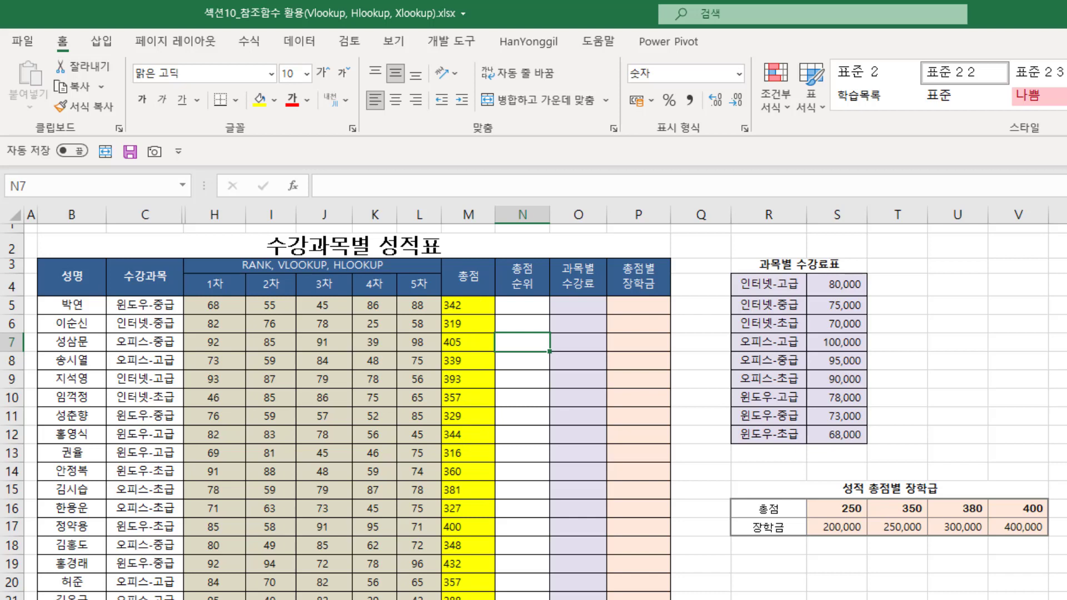
Step: Start a RANK formula in cell N5 of the 총점 순위 column with M5 as the number to rank
{"action": "left_click", "coordinate": [520, 306]}
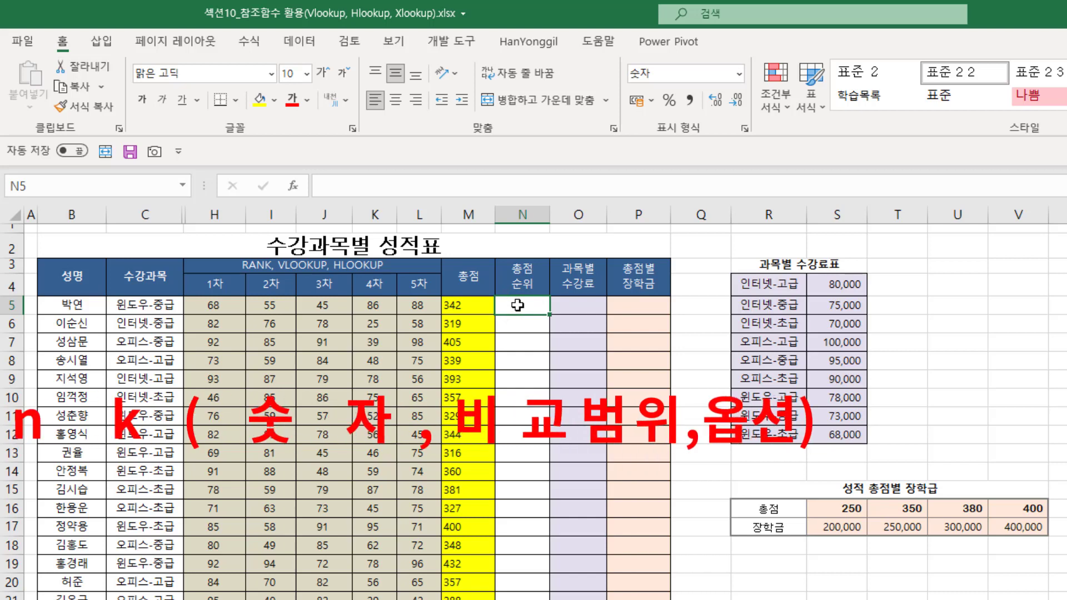
{"action": "type", "text": "=rank"}
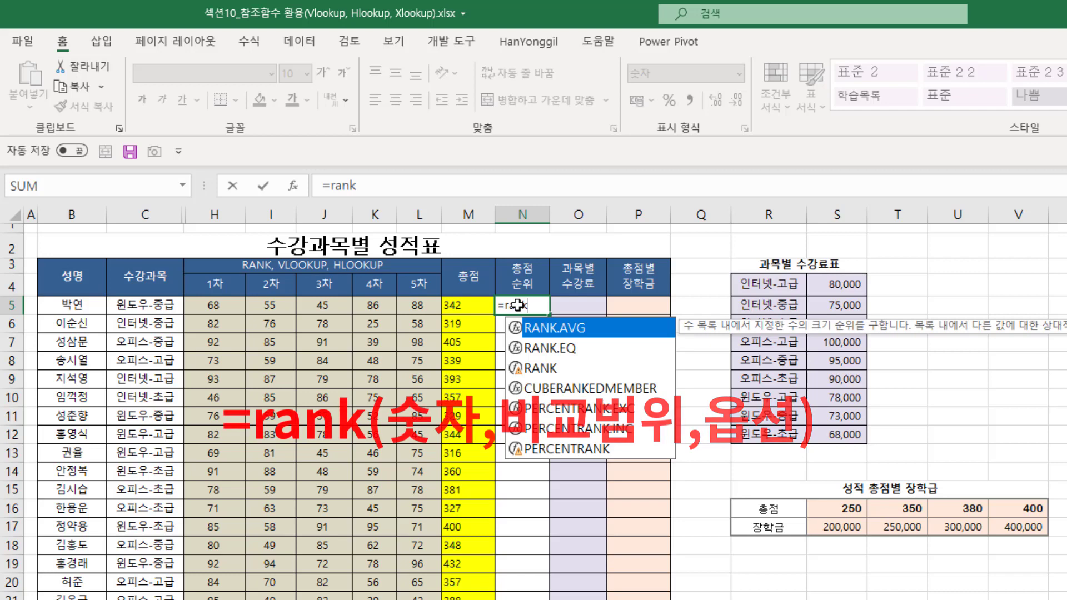
{"action": "left_click", "coordinate": [548, 368]}
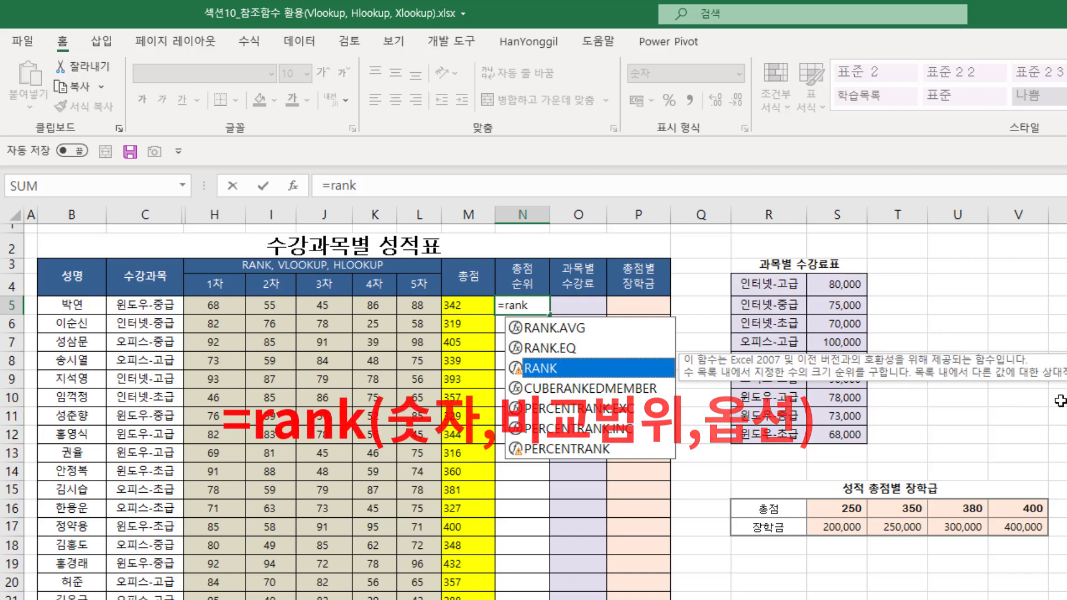
{"action": "key", "text": "Tab"}
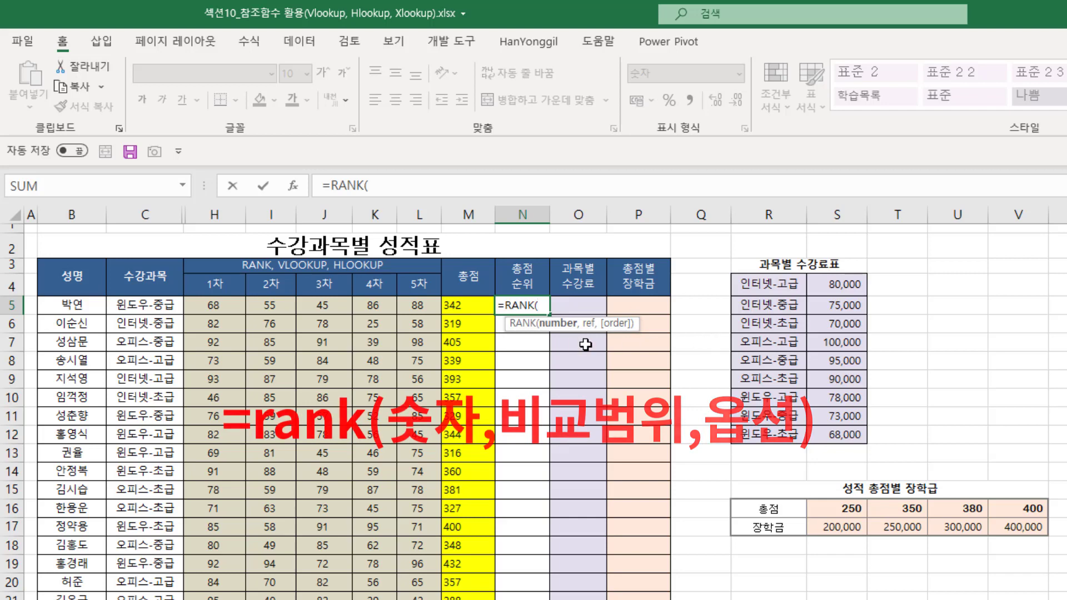
{"action": "left_click", "coordinate": [476, 308]}
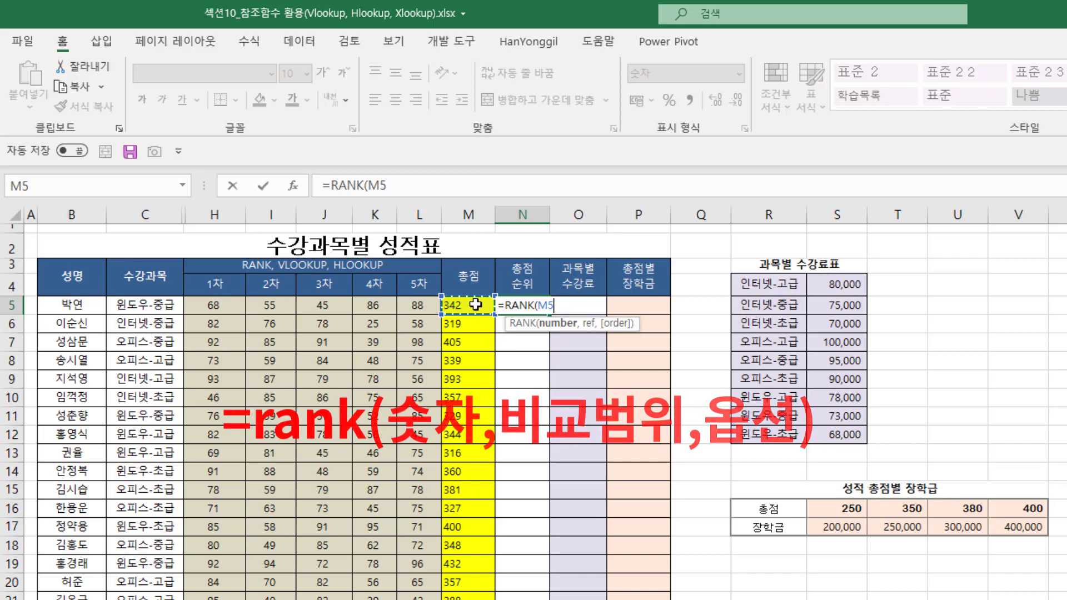
{"action": "type", "text": ","}
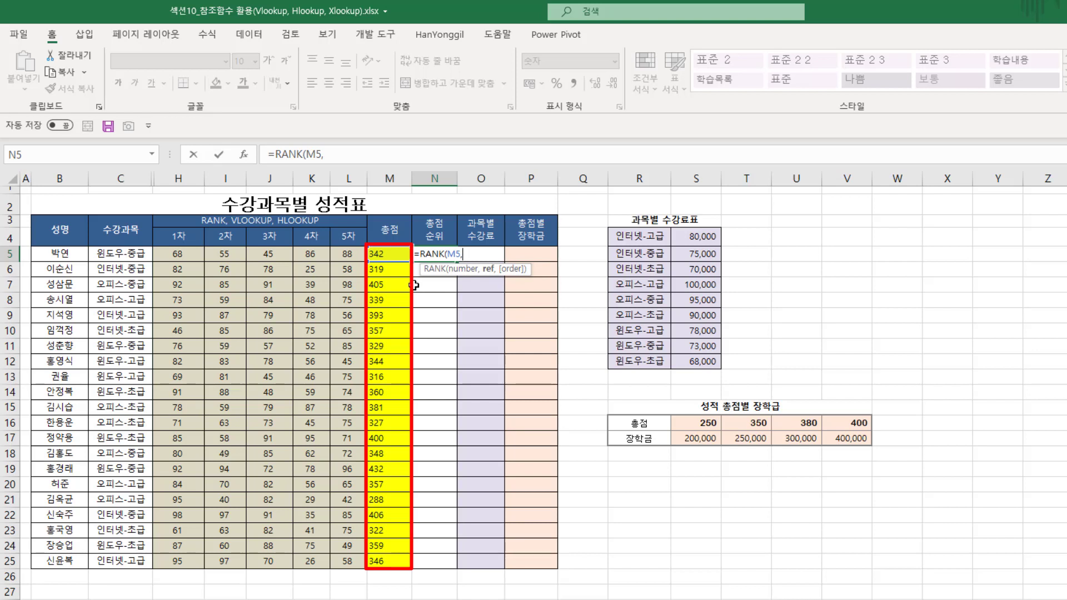
Step: Complete the RANK formula in N5 with the absolute range $M$5:$M$25 and descending order 0
{"action": "left_click", "coordinate": [397, 255]}
{"action": "left_click_drag", "start_coordinate": [398, 255], "coordinate": [393, 556]}
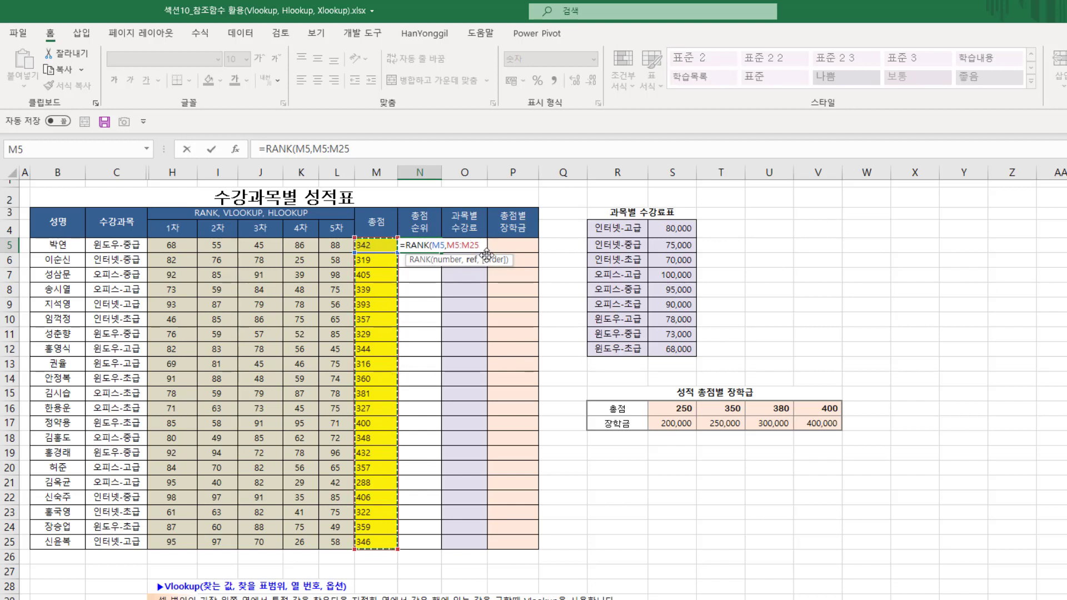
{"action": "key", "text": "F4"}
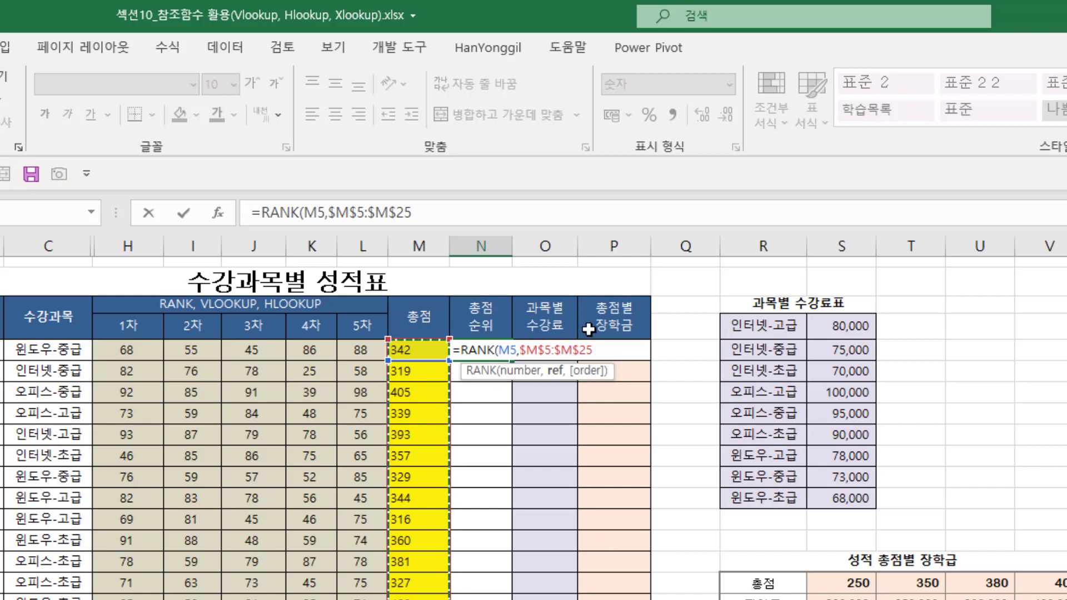
{"action": "type", "text": ","}
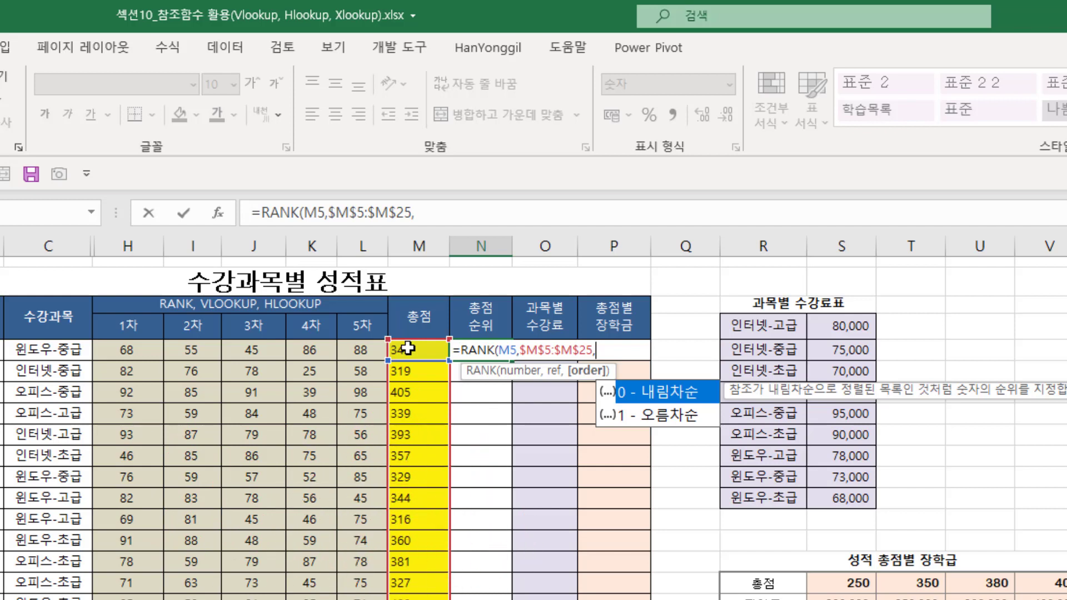
{"action": "key", "text": "Tab"}
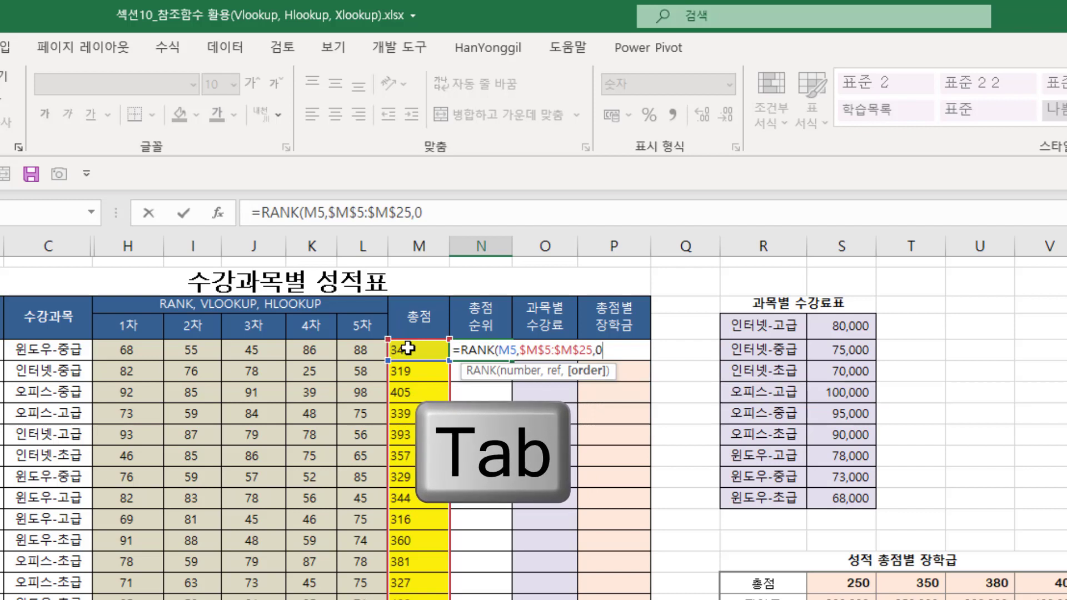
{"action": "type", "text": ")"}
{"action": "key", "text": "Return"}
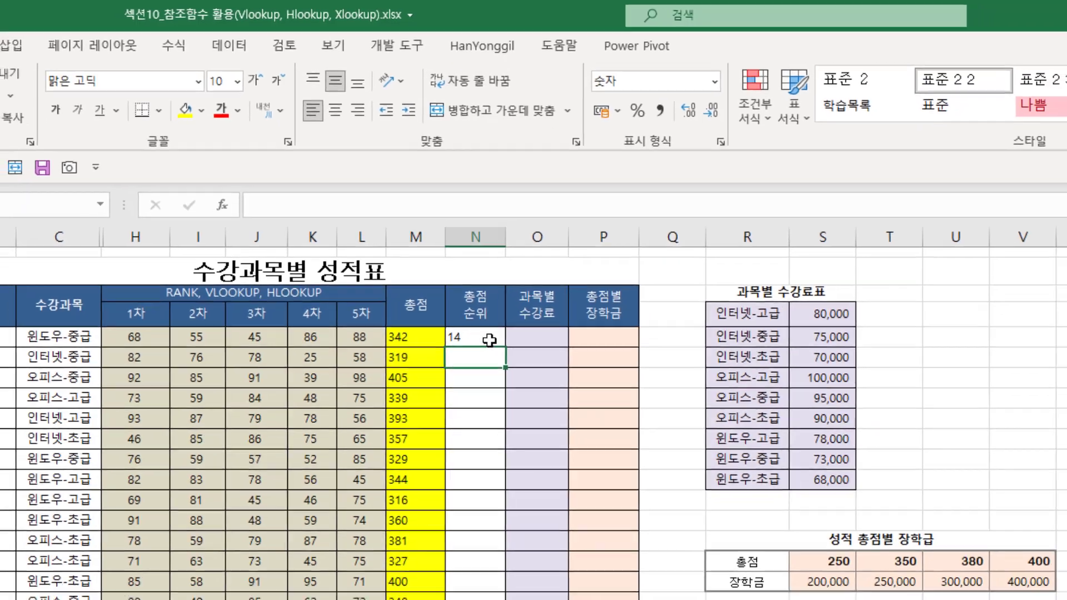
Step: Fill the RANK formula from N5 down to N25 and inspect the references of the copied formula in N19
{"action": "left_click", "coordinate": [494, 351]}
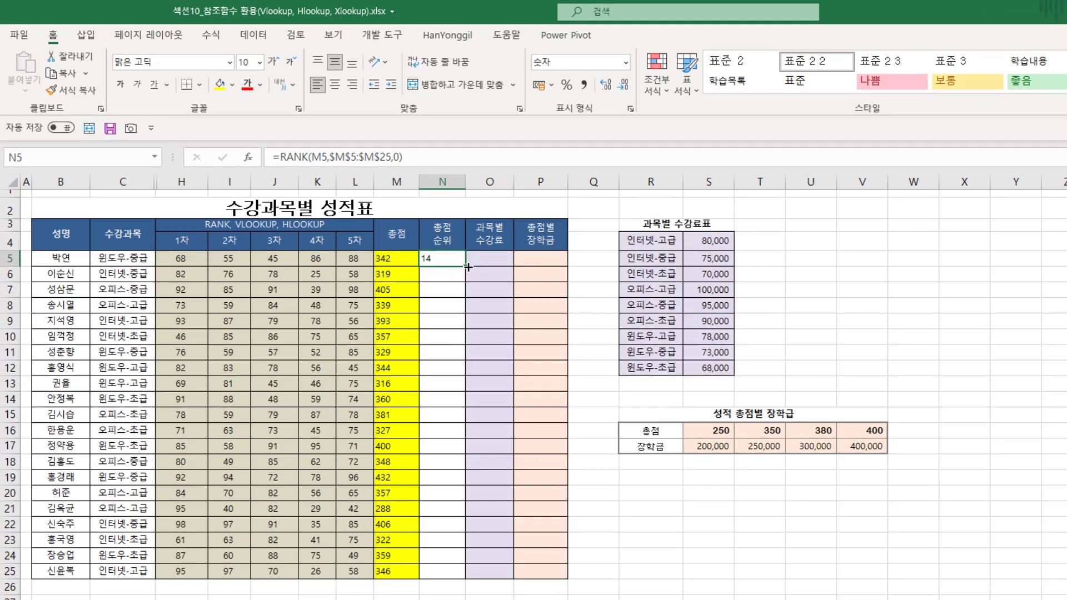
{"action": "double_click", "coordinate": [468, 267]}
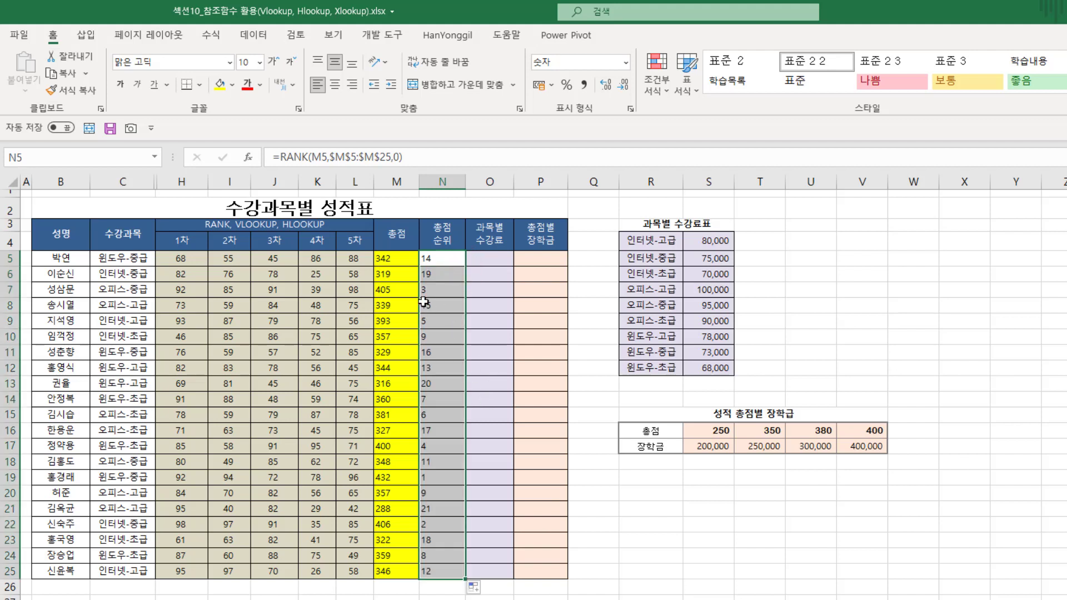
{"action": "left_click", "coordinate": [437, 480]}
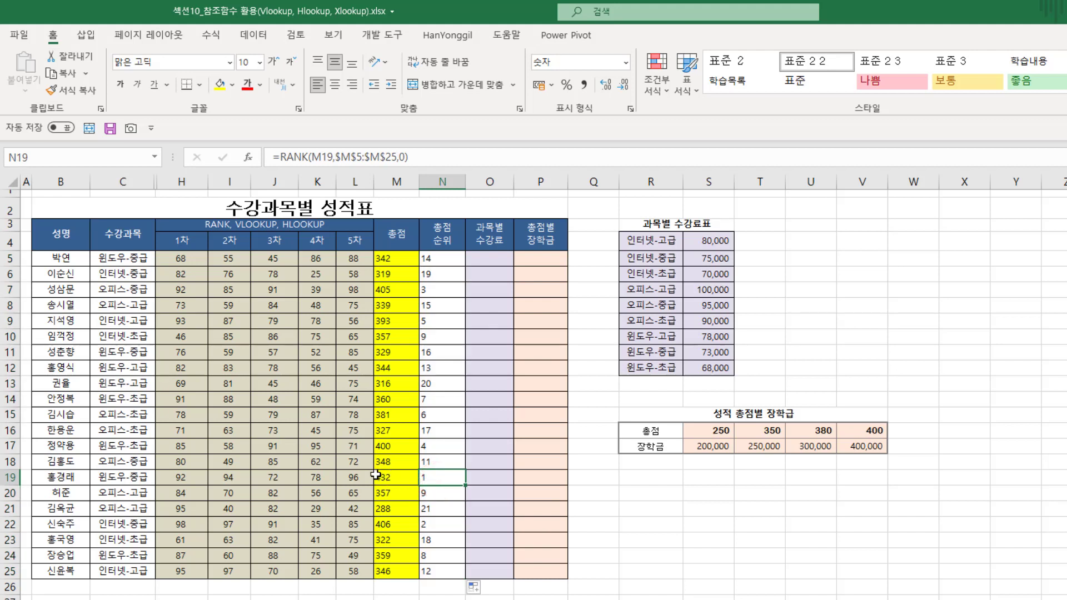
{"action": "double_click", "coordinate": [445, 477]}
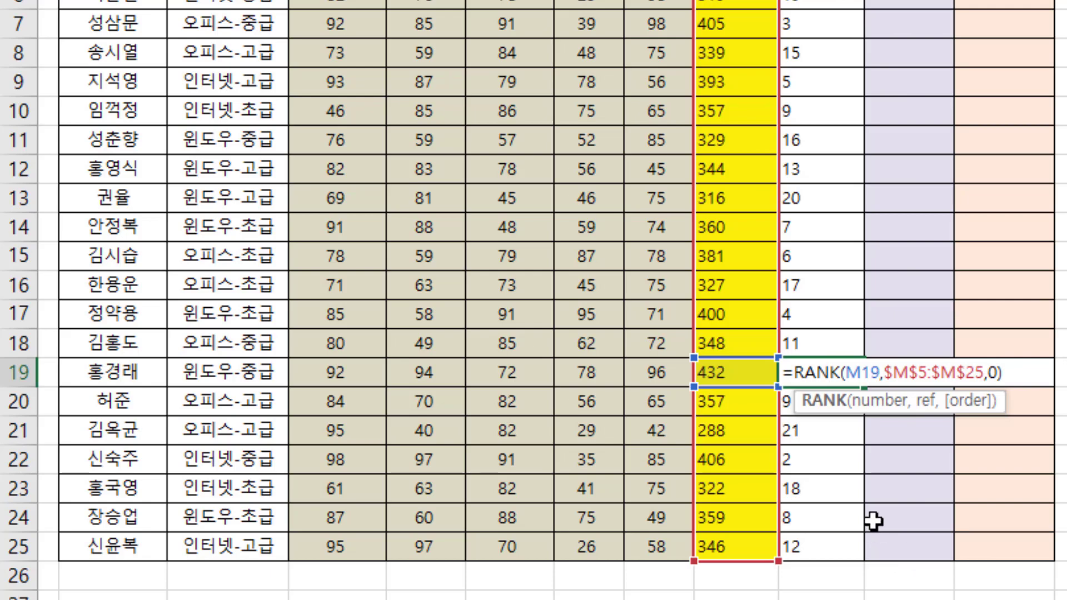
{"action": "key", "text": "Return"}
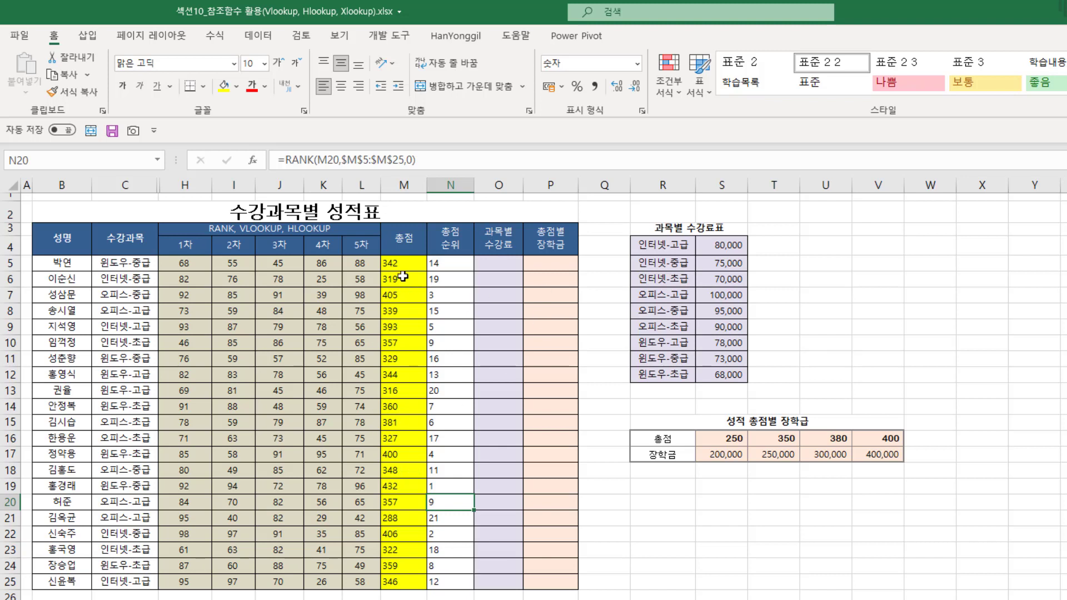
Step: Center the values in the 총점 and 총점 순위 columns, M5:N25, horizontally
{"action": "left_click_drag", "start_coordinate": [404, 265], "coordinate": [443, 582]}
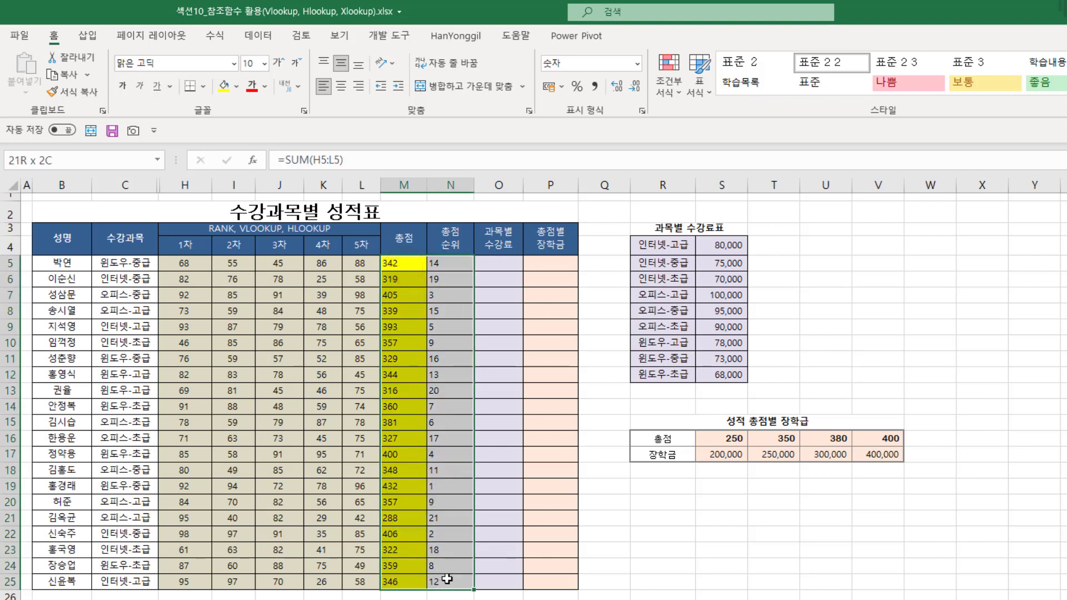
{"action": "left_click", "coordinate": [356, 87]}
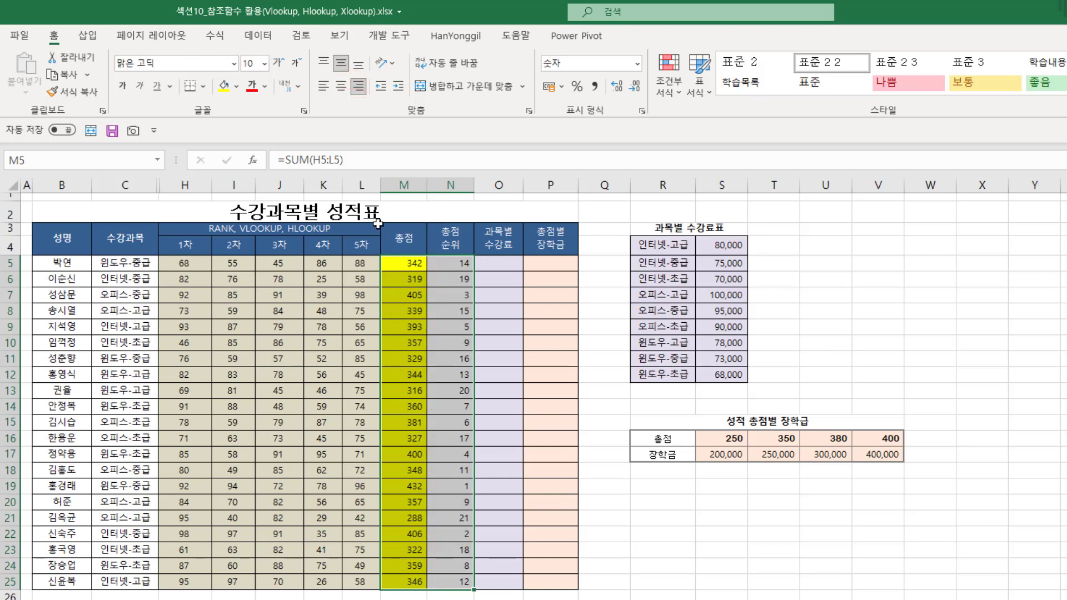
{"action": "left_click", "coordinate": [345, 89]}
{"action": "left_click", "coordinate": [405, 278]}
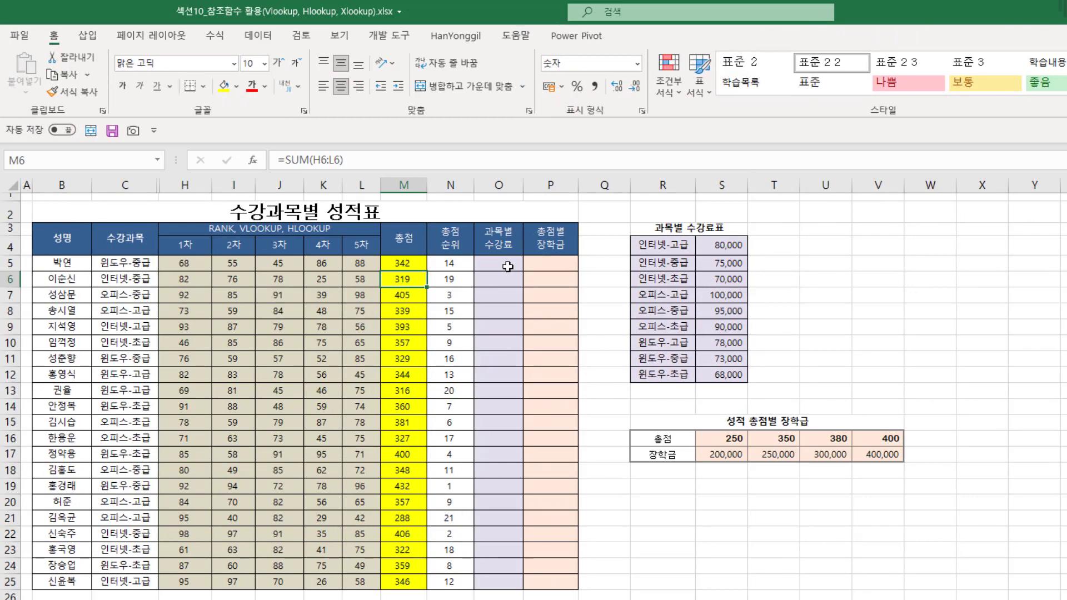
Step: Examine the 과목별 수강료표 range R4:S12 as the reference table for the 과목별 수강료 column
{"action": "left_click", "coordinate": [504, 265]}
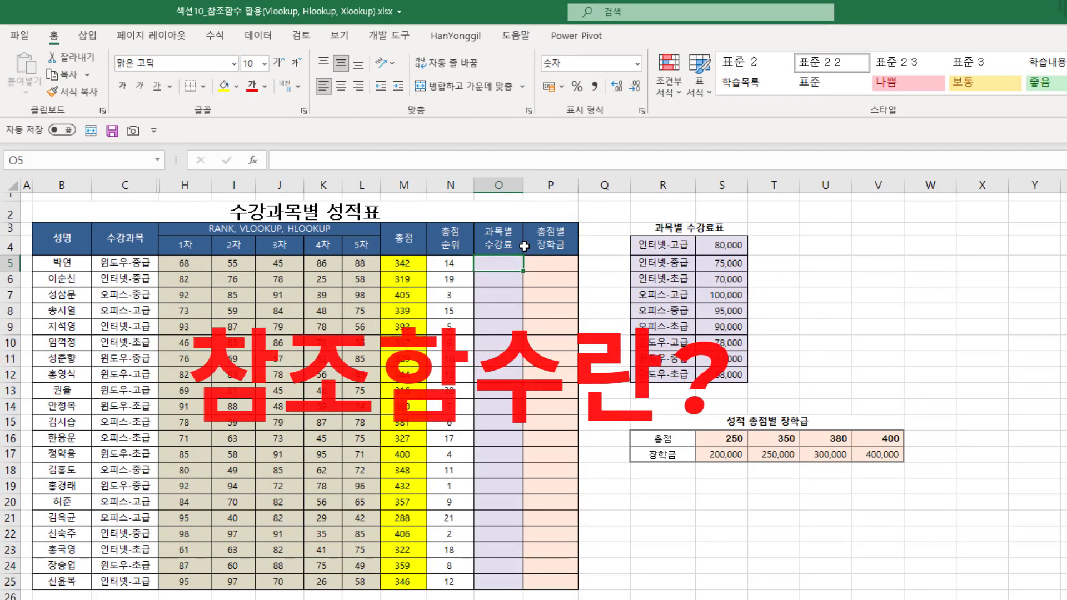
{"action": "left_click", "coordinate": [498, 262]}
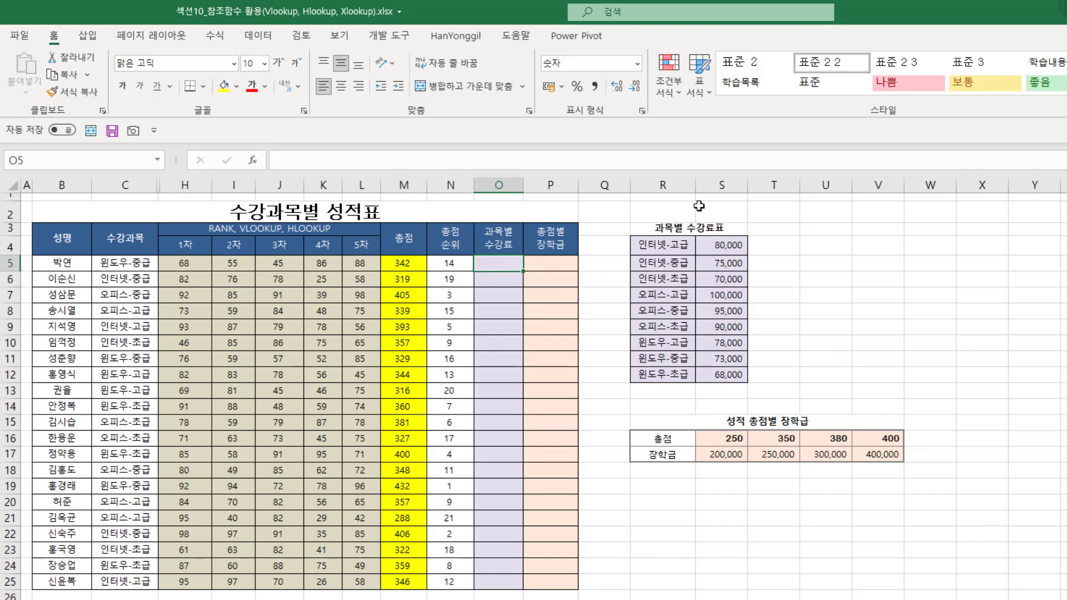
{"action": "left_click_drag", "start_coordinate": [663, 223], "coordinate": [720, 374]}
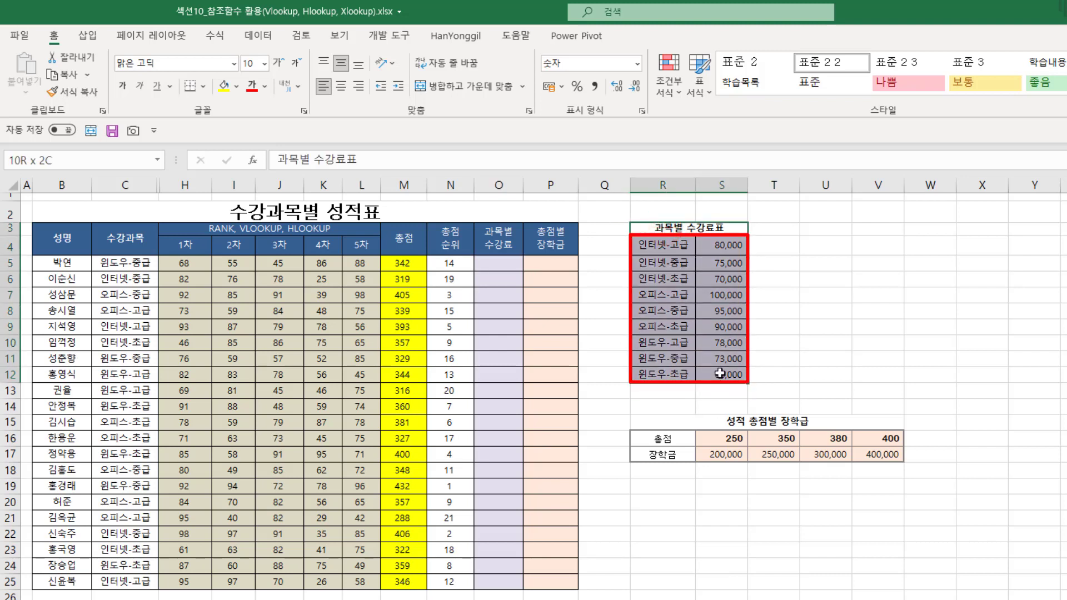
{"action": "left_click", "coordinate": [821, 300]}
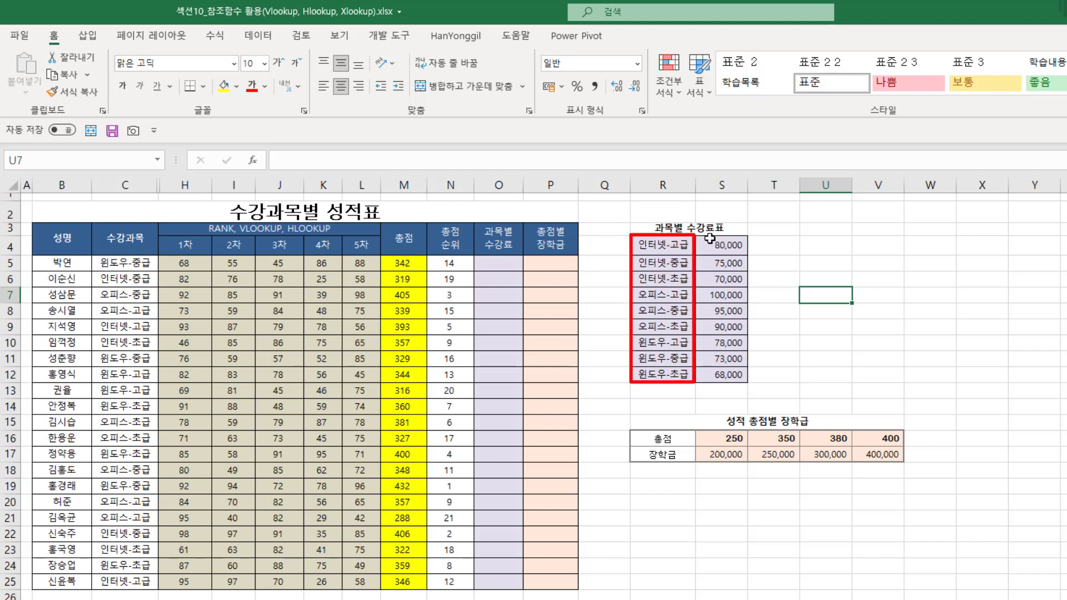
{"action": "left_click_drag", "start_coordinate": [675, 246], "coordinate": [717, 373]}
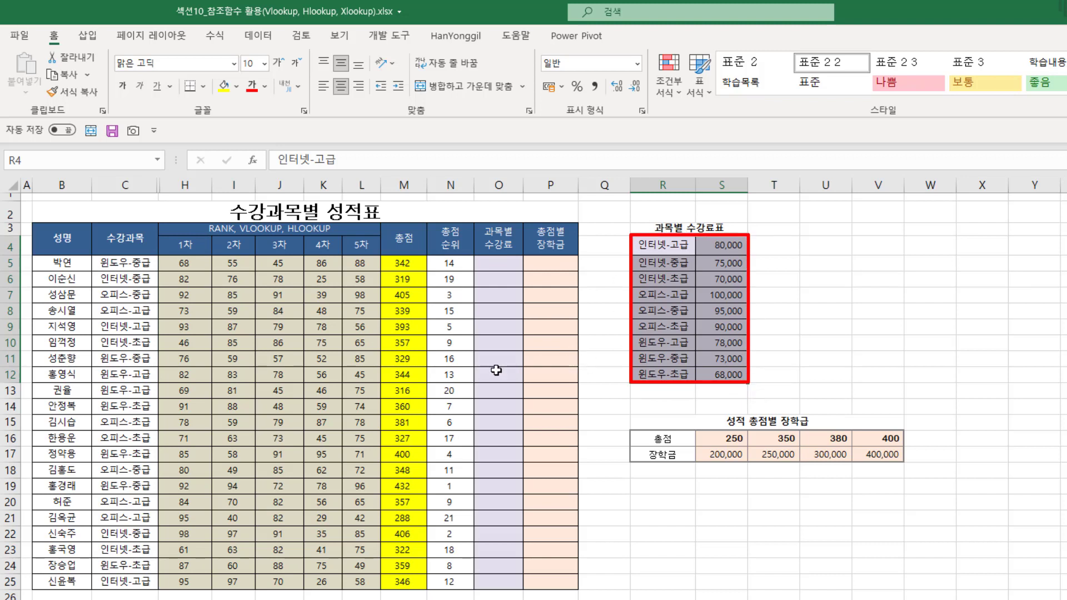
{"action": "left_click", "coordinate": [411, 266]}
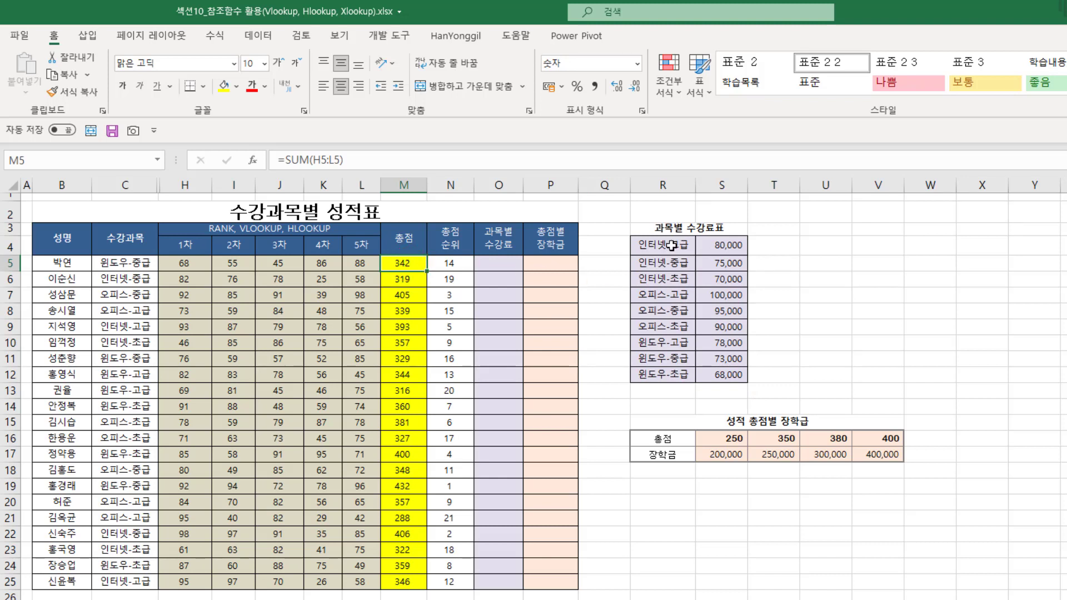
{"action": "left_click_drag", "start_coordinate": [672, 245], "coordinate": [723, 375]}
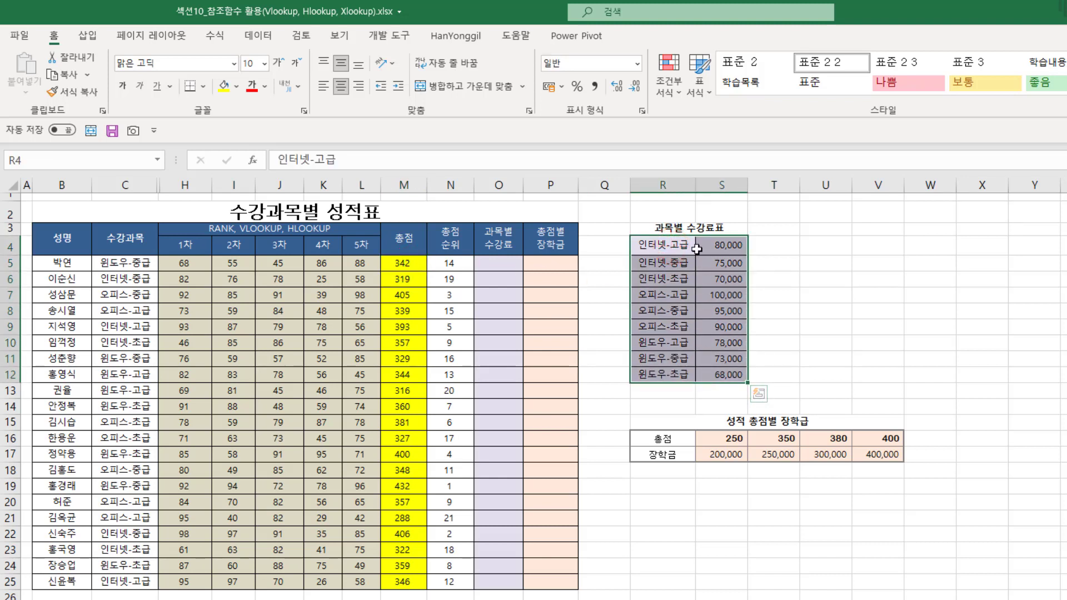
{"action": "left_click", "coordinate": [668, 228]}
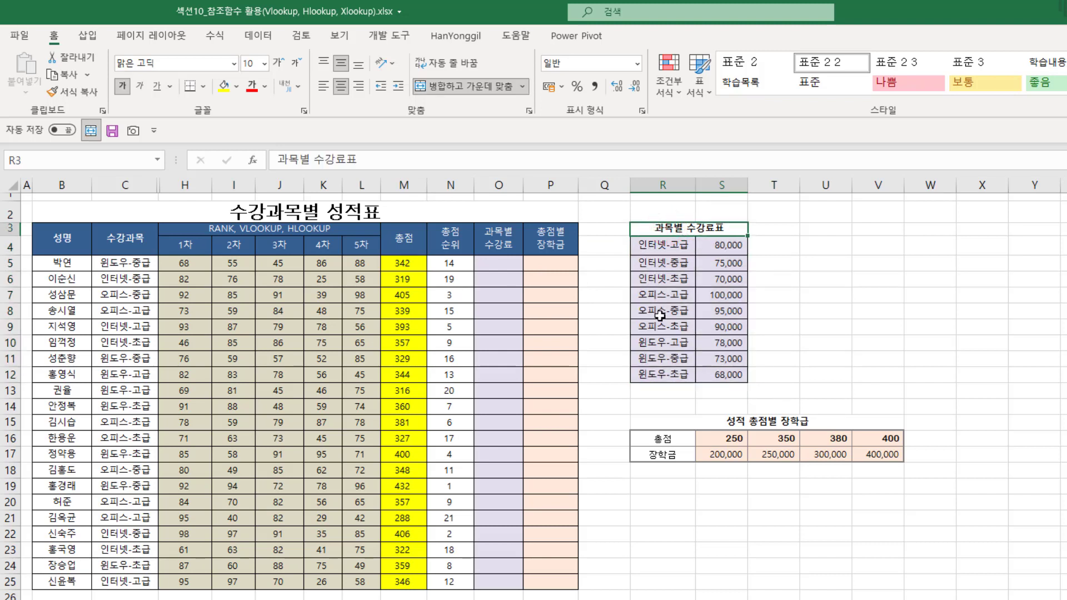
Step: Compare the course in C5 with the course names and fees in the 과목별 수강료표, R4:S12, and the columns beside it
{"action": "left_click", "coordinate": [117, 263]}
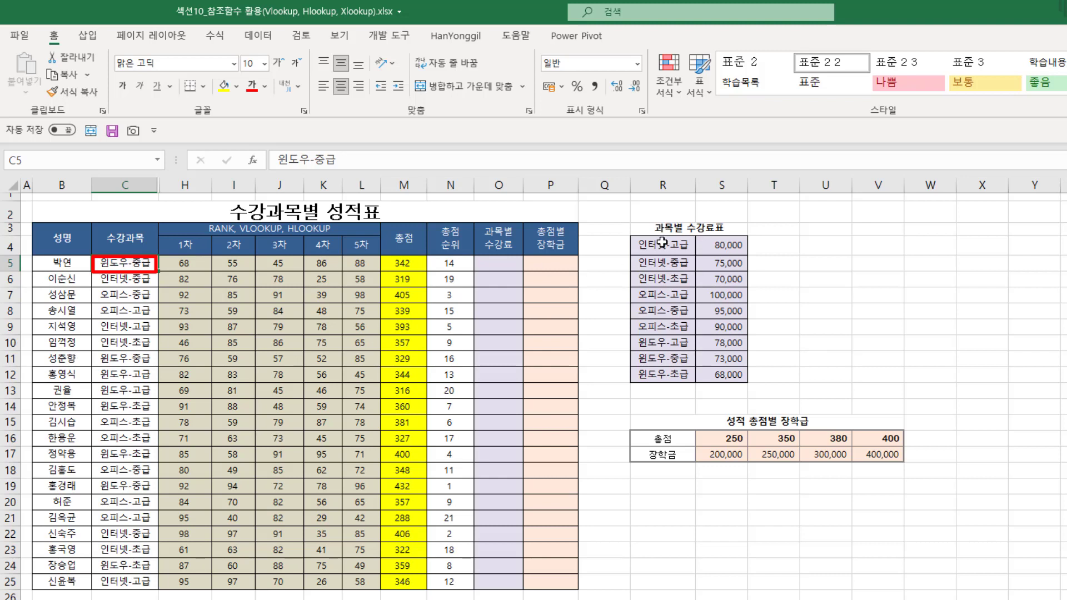
{"action": "left_click_drag", "start_coordinate": [662, 243], "coordinate": [674, 363]}
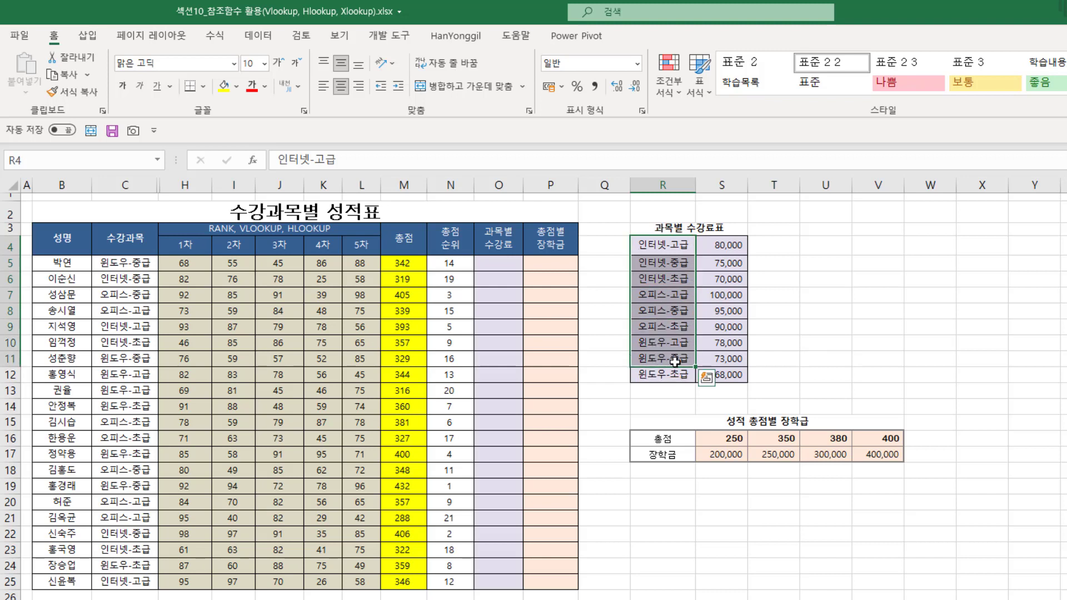
{"action": "left_click", "coordinate": [678, 359]}
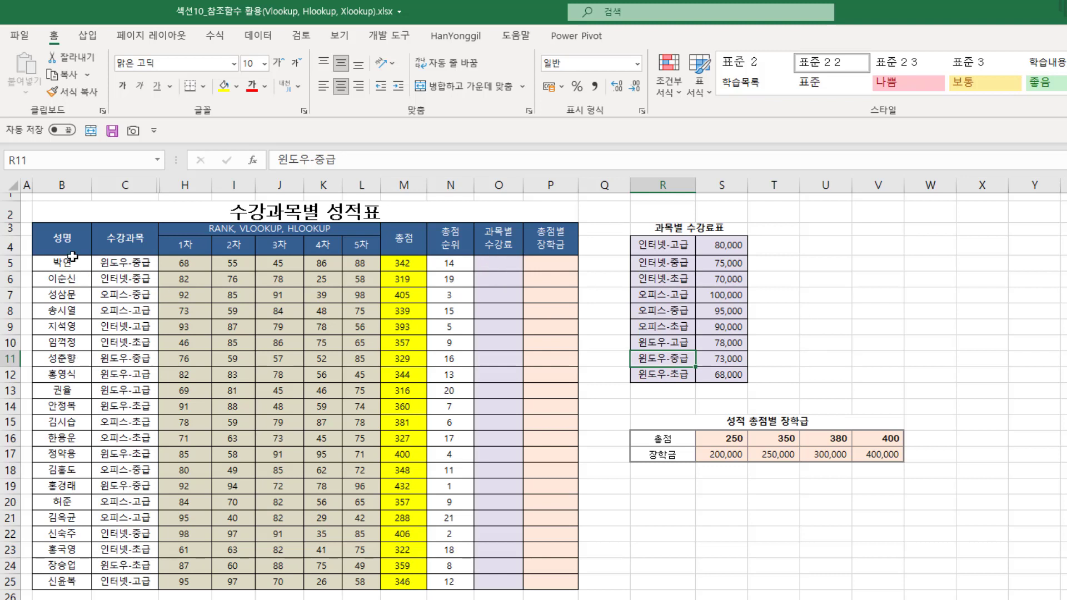
{"action": "left_click", "coordinate": [130, 263]}
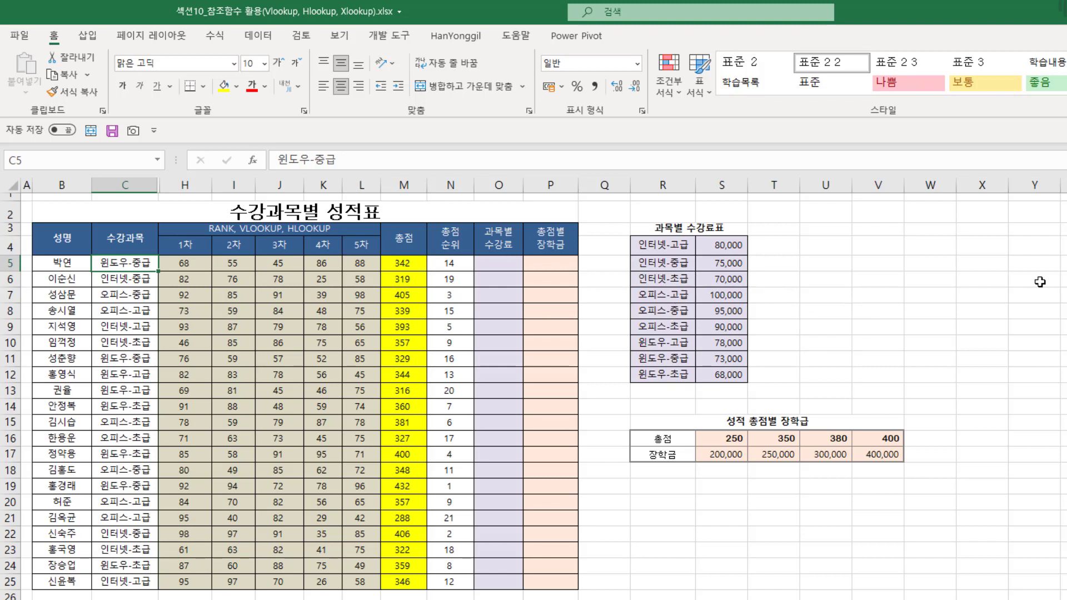
{"action": "left_click_drag", "start_coordinate": [673, 248], "coordinate": [724, 371]}
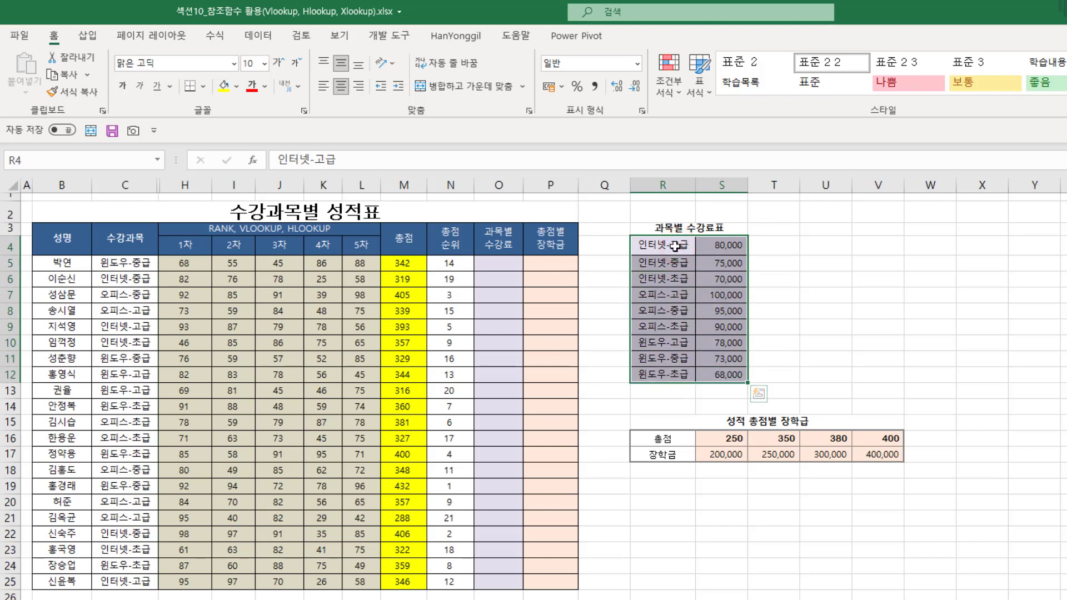
{"action": "left_click_drag", "start_coordinate": [675, 246], "coordinate": [776, 376]}
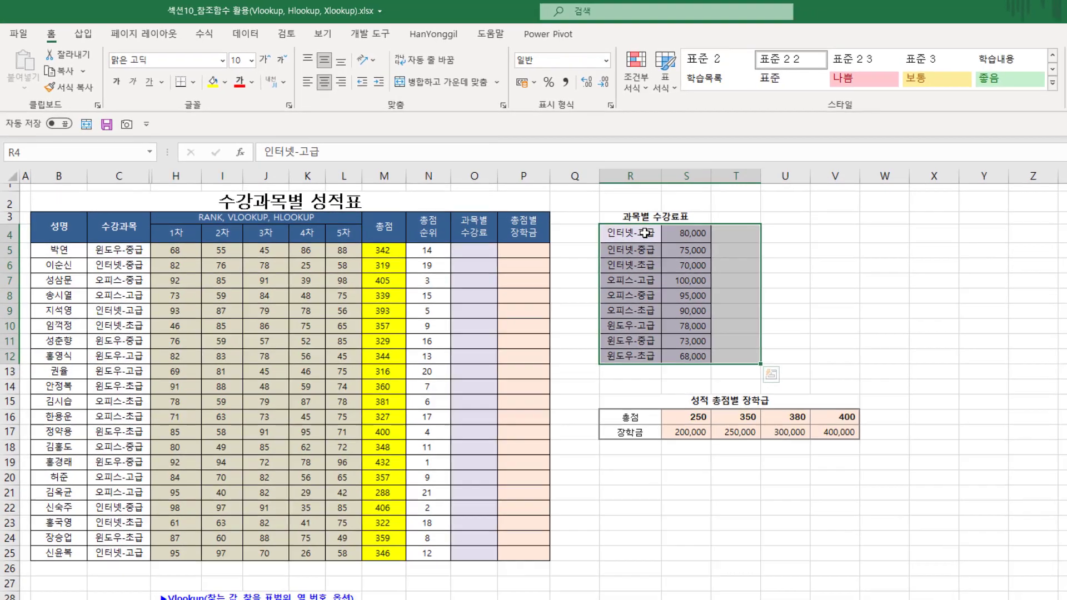
{"action": "left_click_drag", "start_coordinate": [677, 245], "coordinate": [1051, 358]}
{"action": "mouse_move", "coordinate": [887, 303]}
{"action": "left_mouse_down"}
{"action": "mouse_move", "coordinate": [885, 329]}
{"action": "mouse_move", "coordinate": [900, 314]}
{"action": "left_mouse_up"}
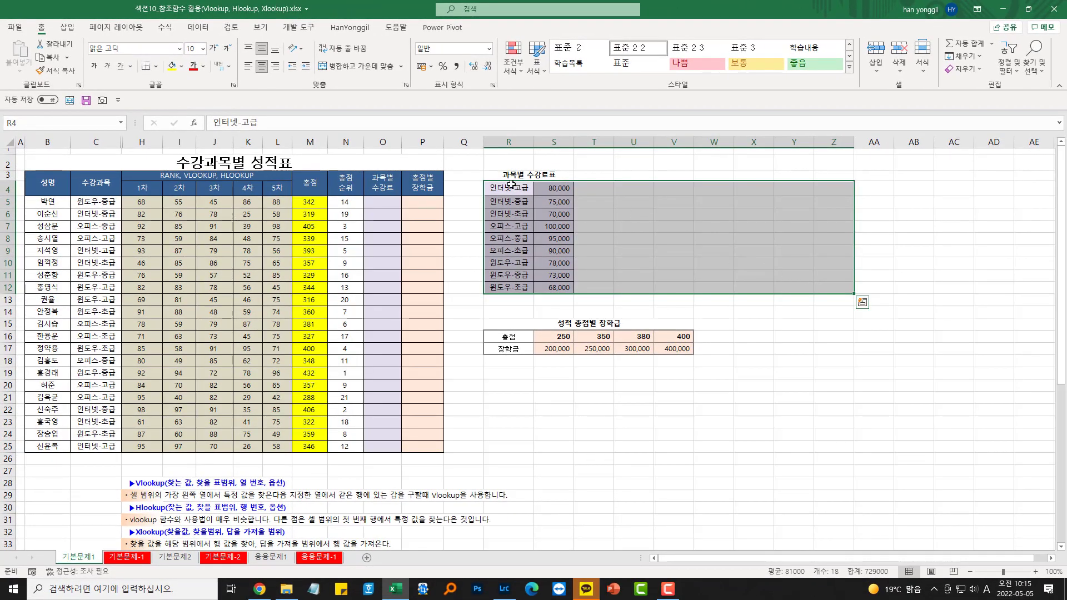
{"action": "left_click_drag", "start_coordinate": [511, 185], "coordinate": [988, 287]}
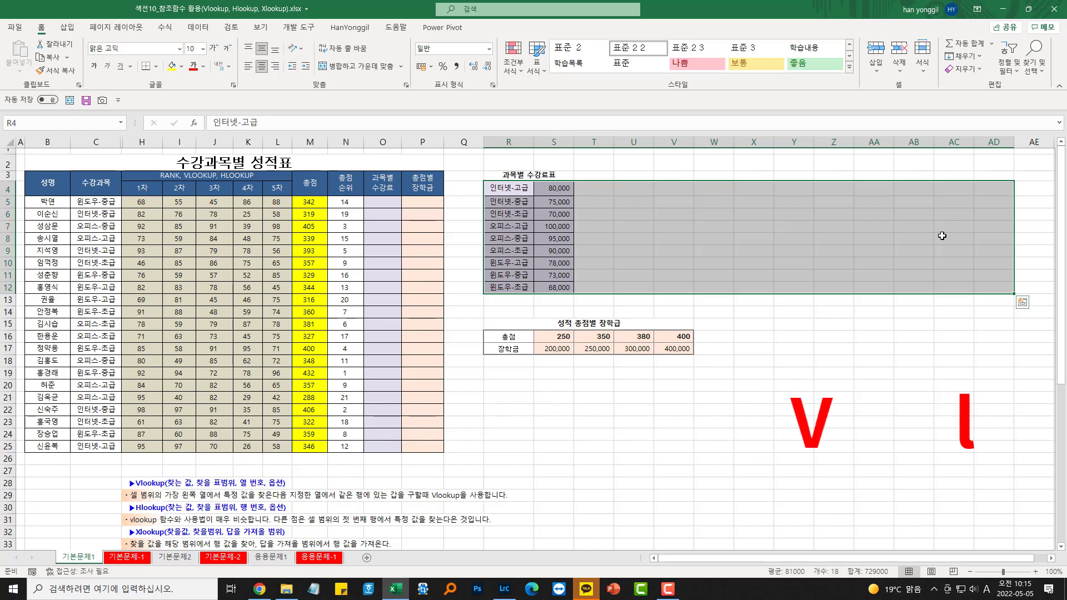
Step: Examine the fee table's first column, R4:R12, as the place where VLOOKUP searches for the course in C5
{"action": "left_click", "coordinate": [106, 202]}
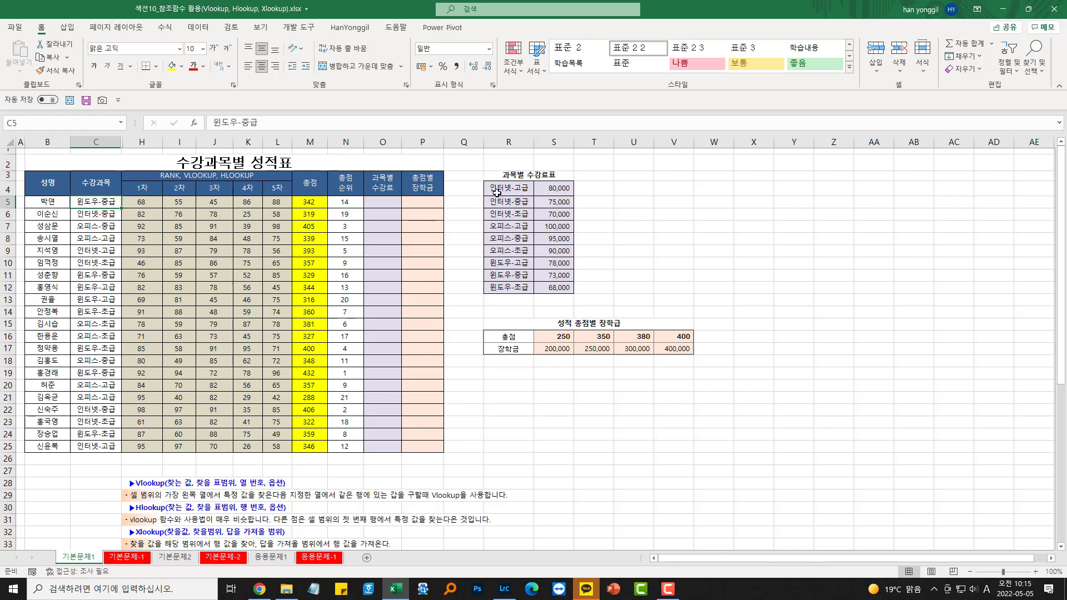
{"action": "left_click_drag", "start_coordinate": [496, 192], "coordinate": [503, 283]}
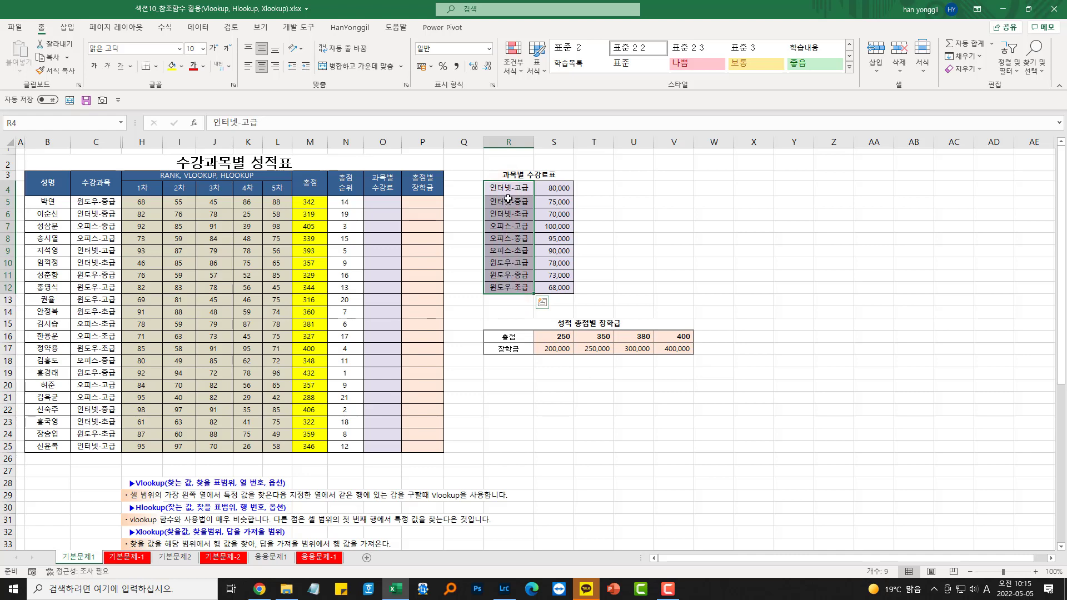
{"action": "left_click_drag", "start_coordinate": [509, 187], "coordinate": [507, 277]}
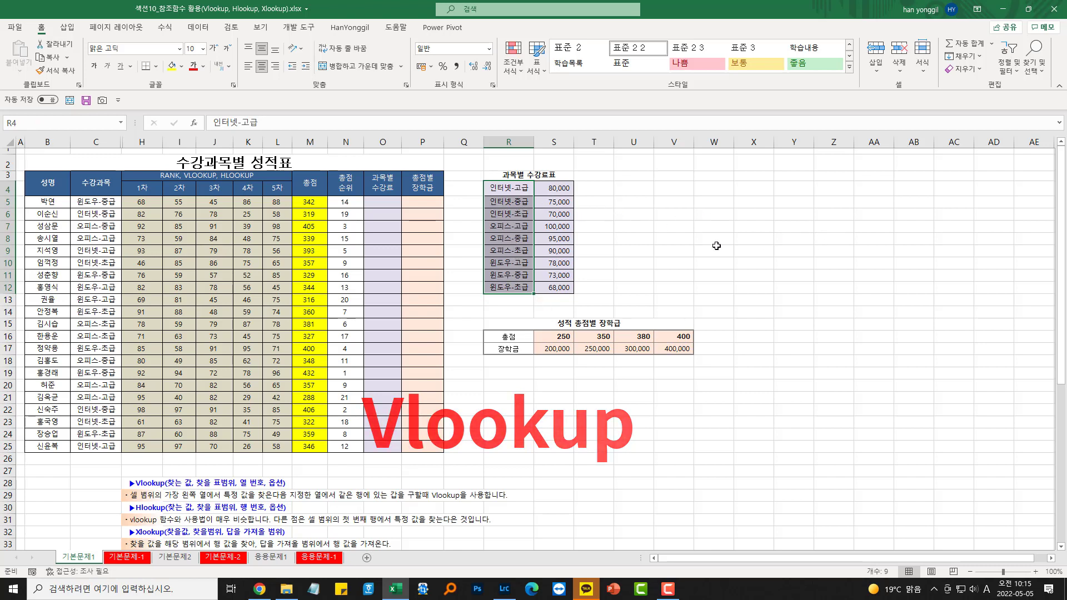
{"action": "left_click_drag", "start_coordinate": [521, 184], "coordinate": [503, 288]}
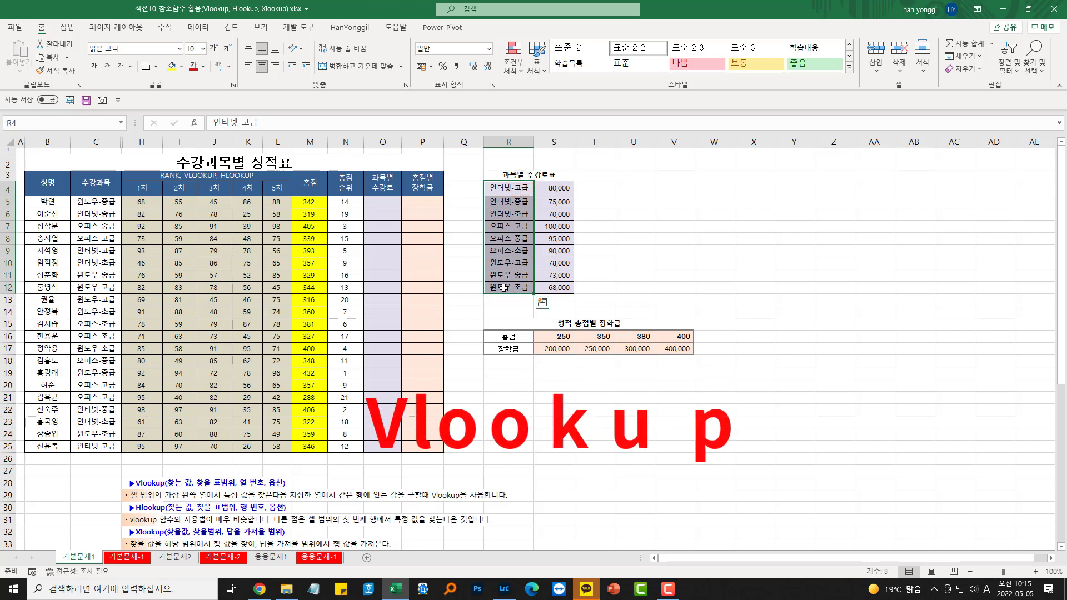
{"action": "left_click", "coordinate": [705, 236]}
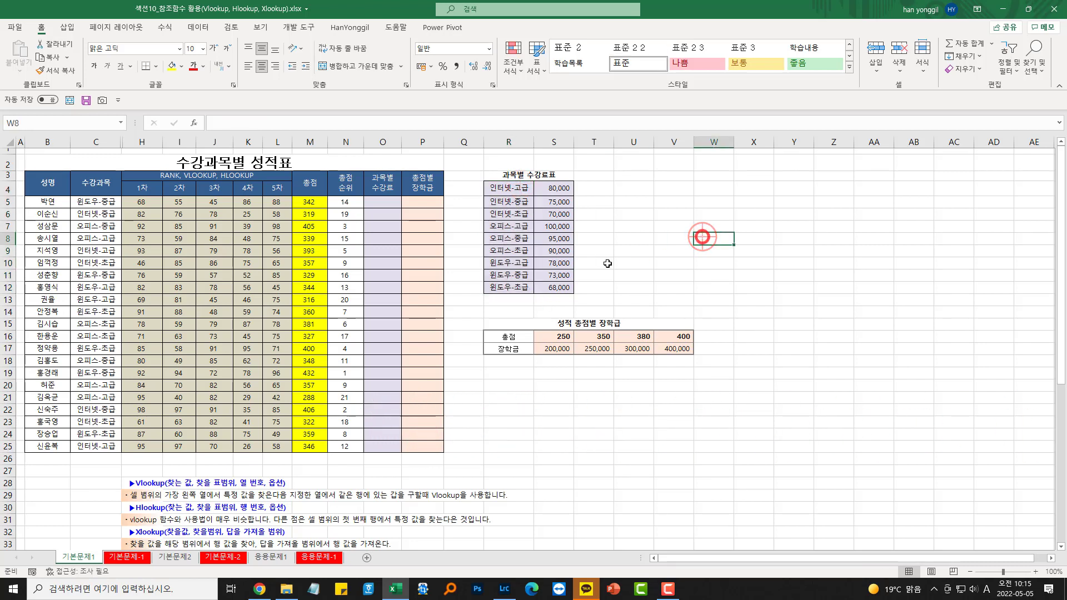
Step: Start a VLOOKUP formula in O5 with the course cell C5 as the lookup value
{"action": "left_click", "coordinate": [386, 201]}
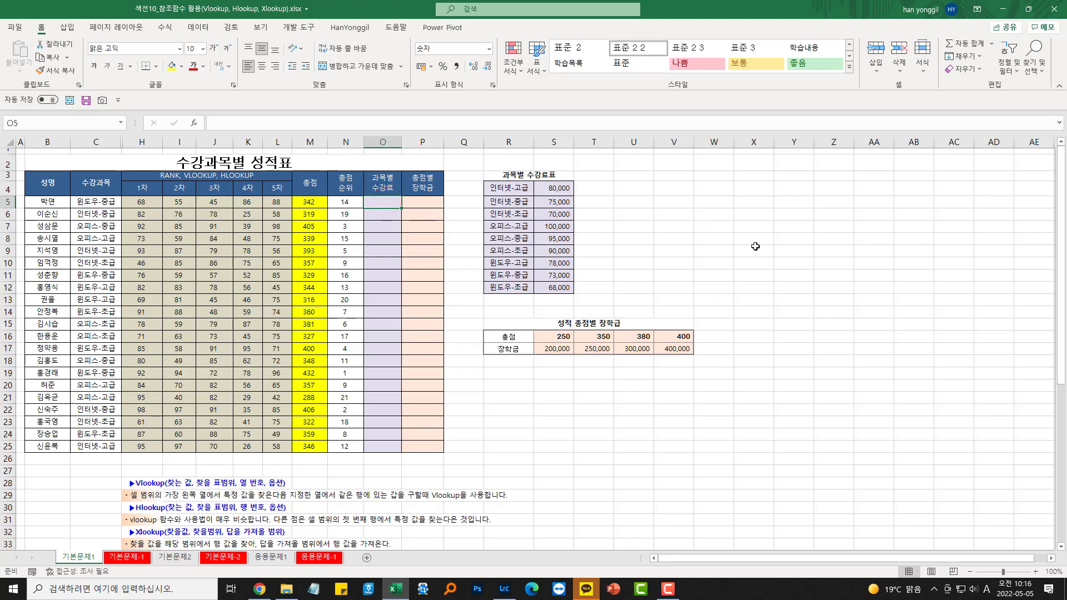
{"action": "type", "text": "=vl"}
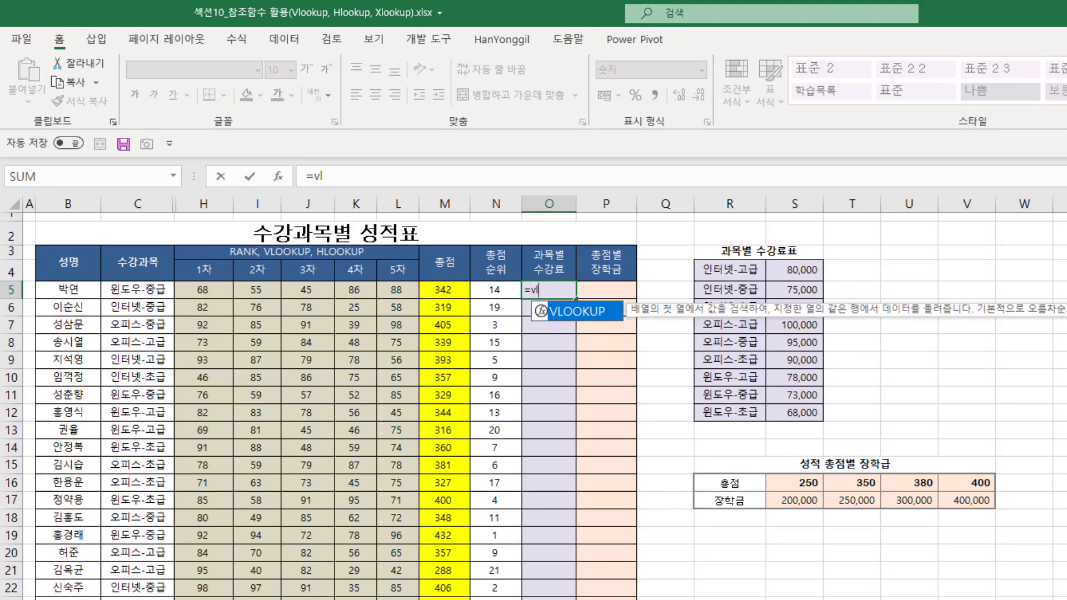
{"action": "key", "text": "Tab"}
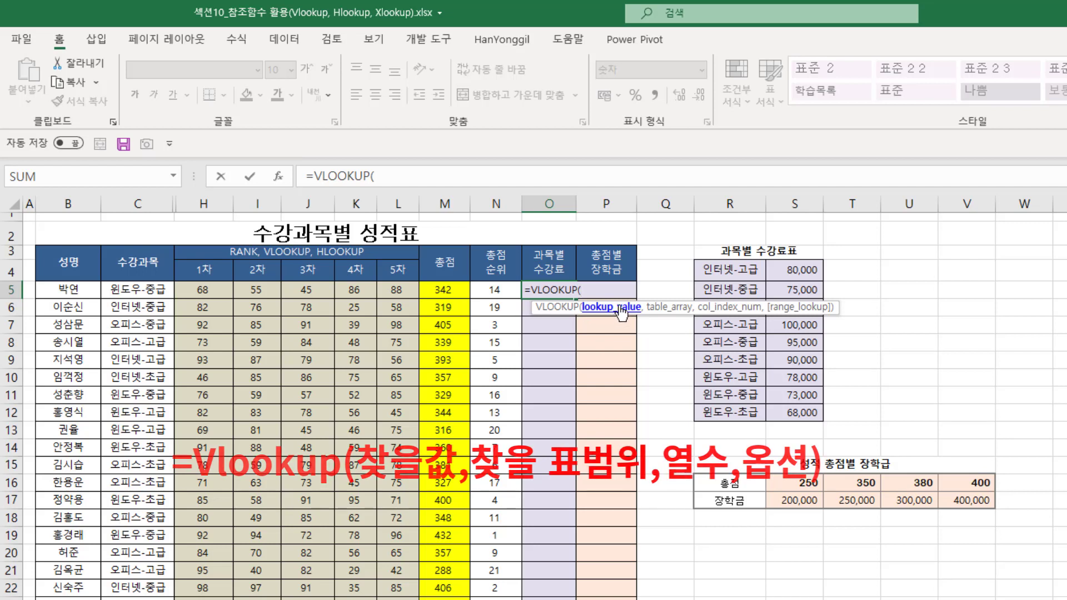
{"action": "left_click", "coordinate": [128, 293]}
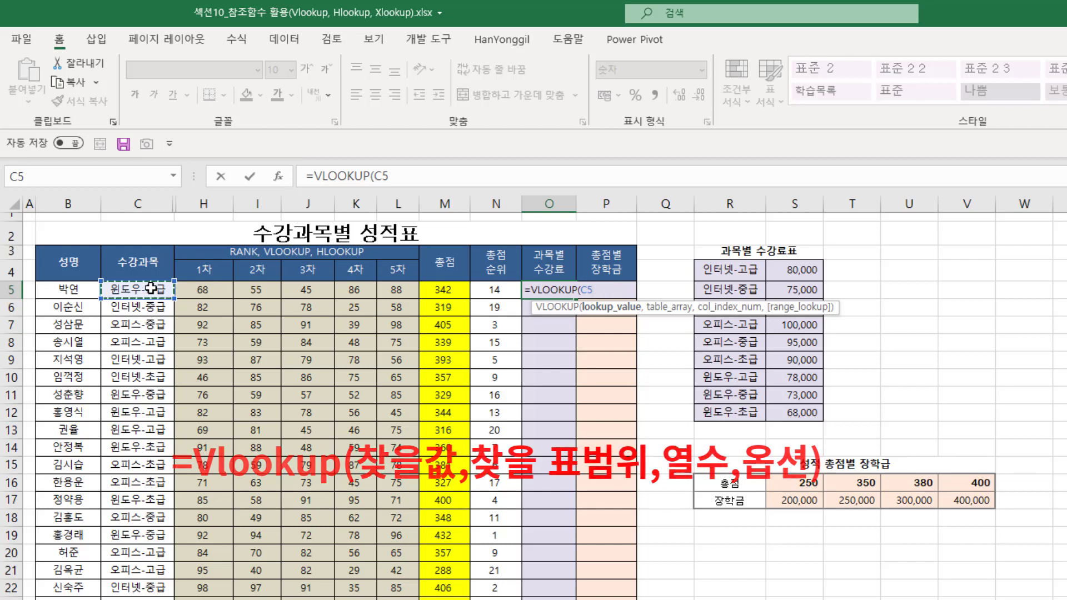
{"action": "type", "text": ","}
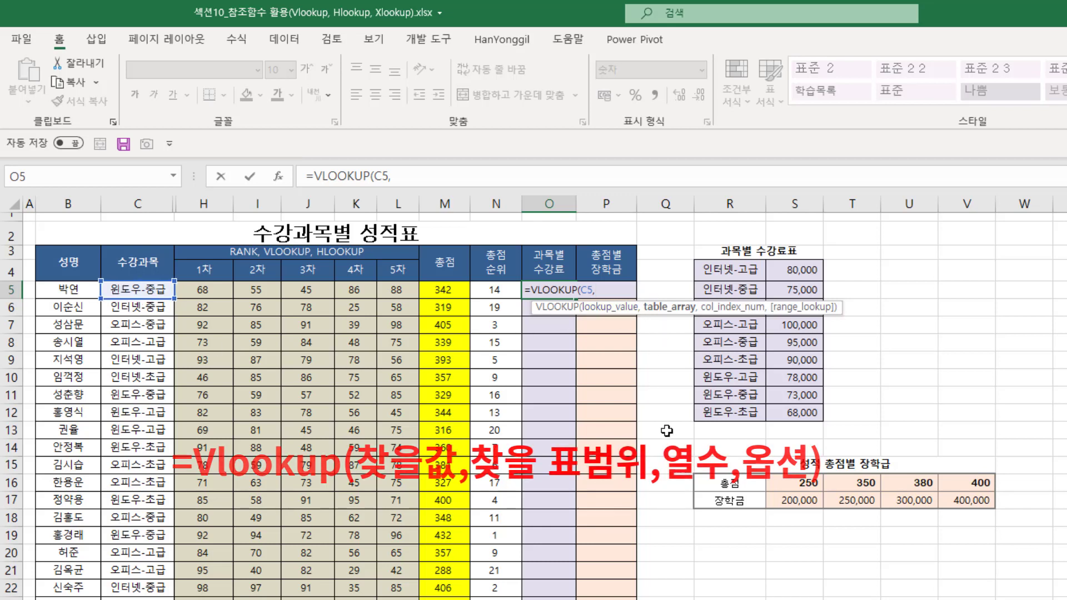
Step: Set the table array of the O5 formula to the fee table without its title, as the absolute range $R$4:$S$12
{"action": "left_click_drag", "start_coordinate": [725, 270], "coordinate": [793, 414]}
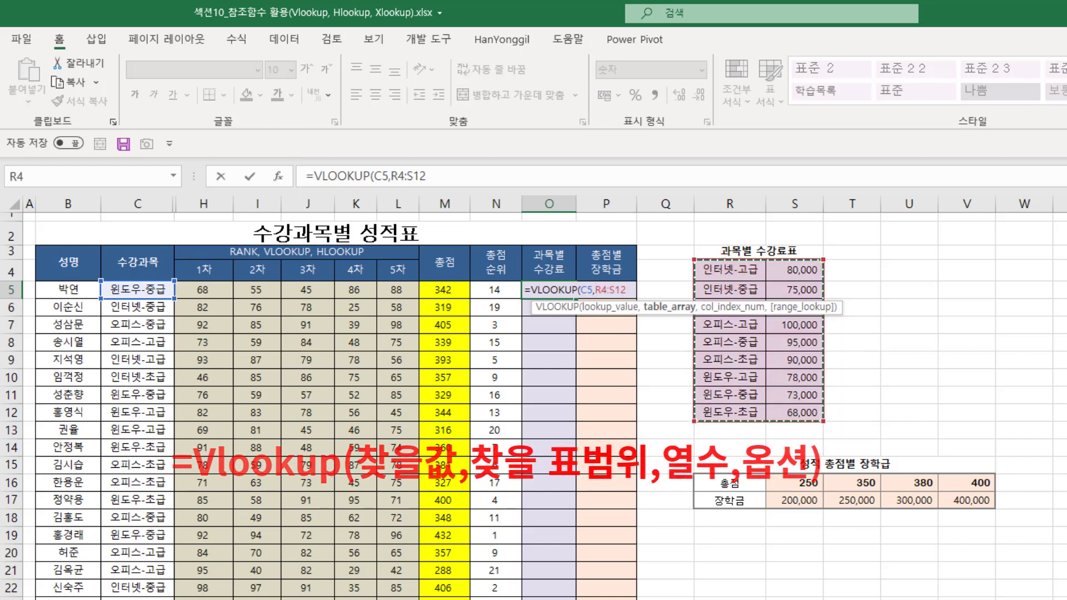
{"action": "left_click_drag", "start_coordinate": [748, 243], "coordinate": [784, 416]}
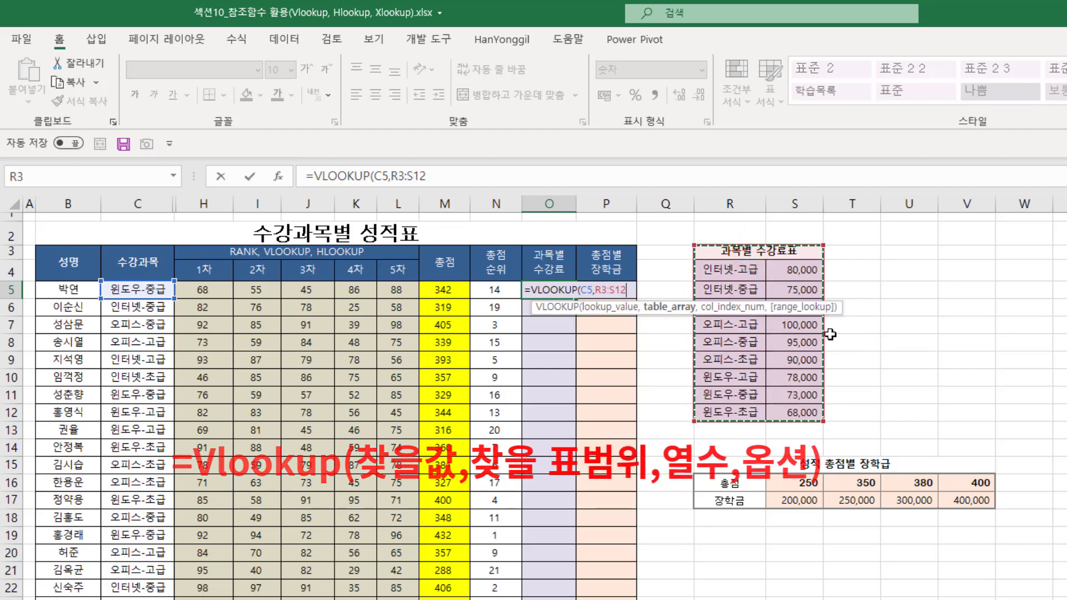
{"action": "left_click", "coordinate": [725, 254]}
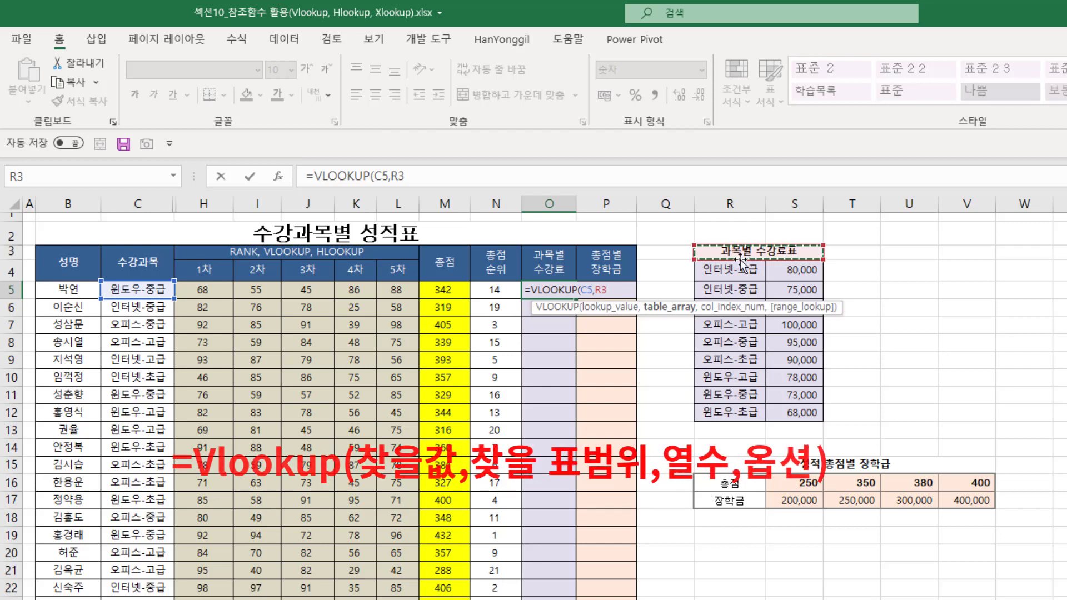
{"action": "left_click_drag", "start_coordinate": [736, 270], "coordinate": [755, 401]}
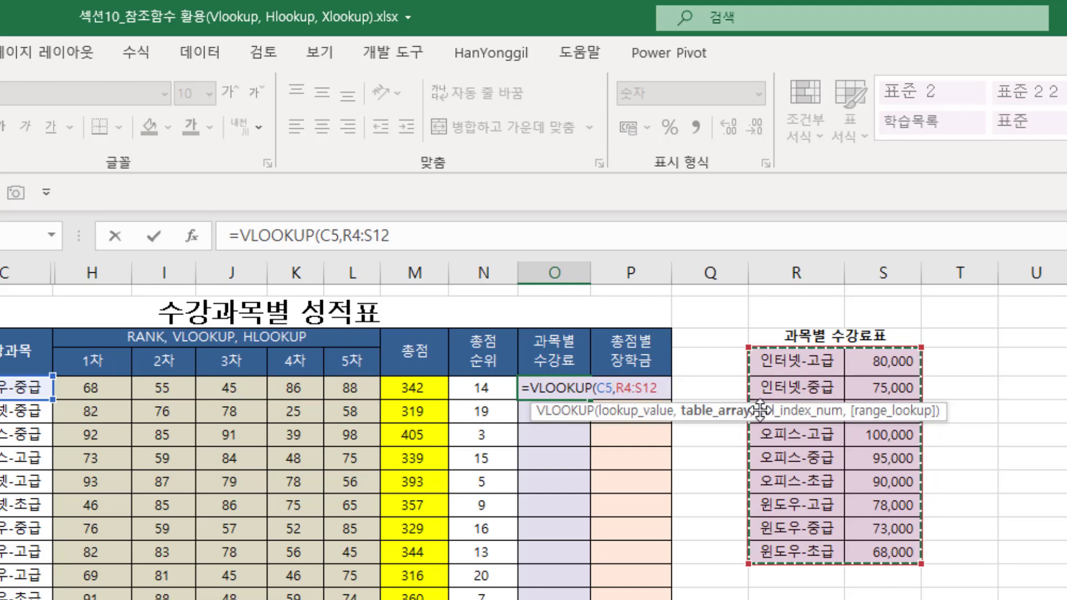
{"action": "key", "text": "F4"}
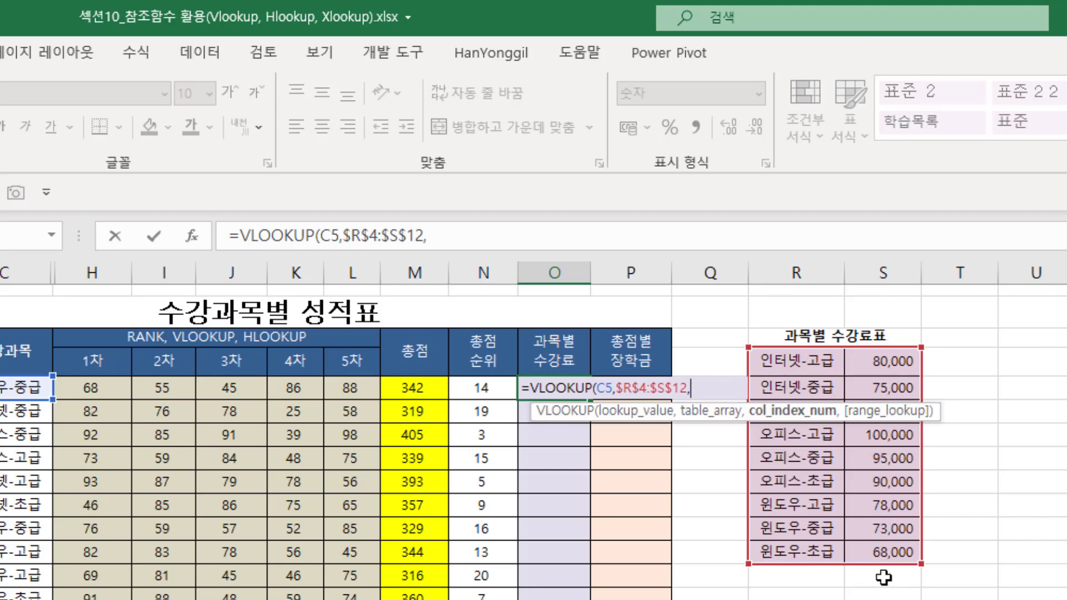
Step: Give the O5 VLOOKUP formula column index 2 and the exact-match option FALSE
{"action": "type", "text": "2"}
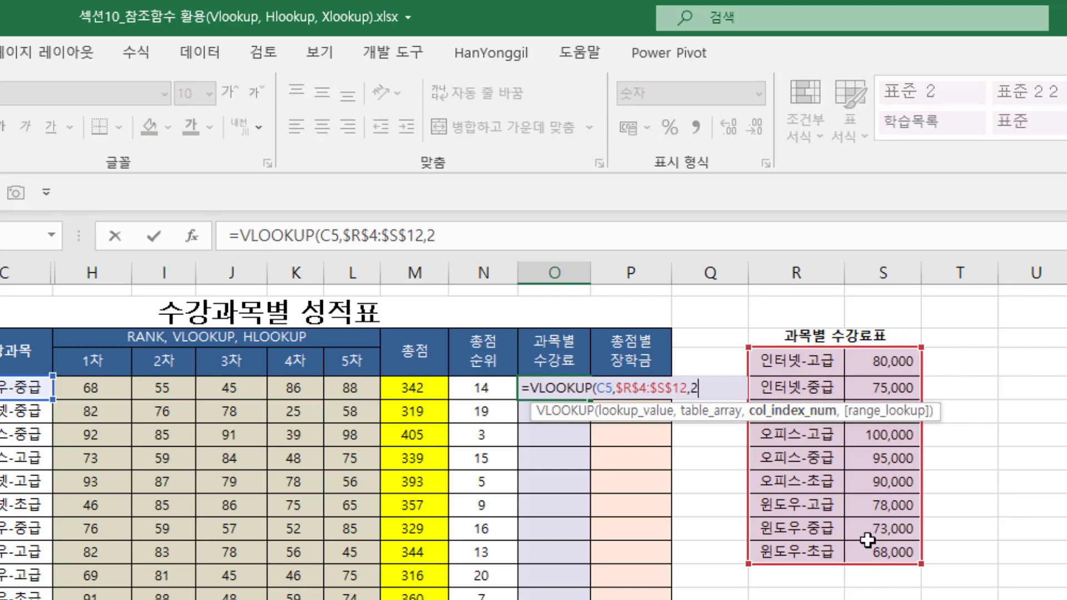
{"action": "key", "text": "BackSpace"}
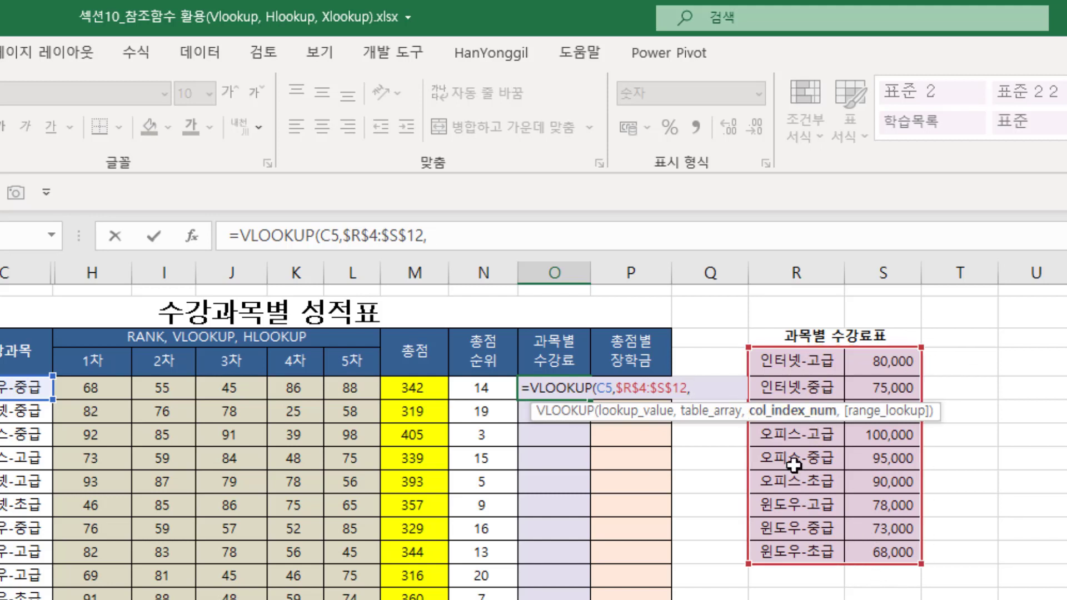
{"action": "type", "text": "12,"}
{"action": "type", "text": "3"}
{"action": "type", "text": ","}
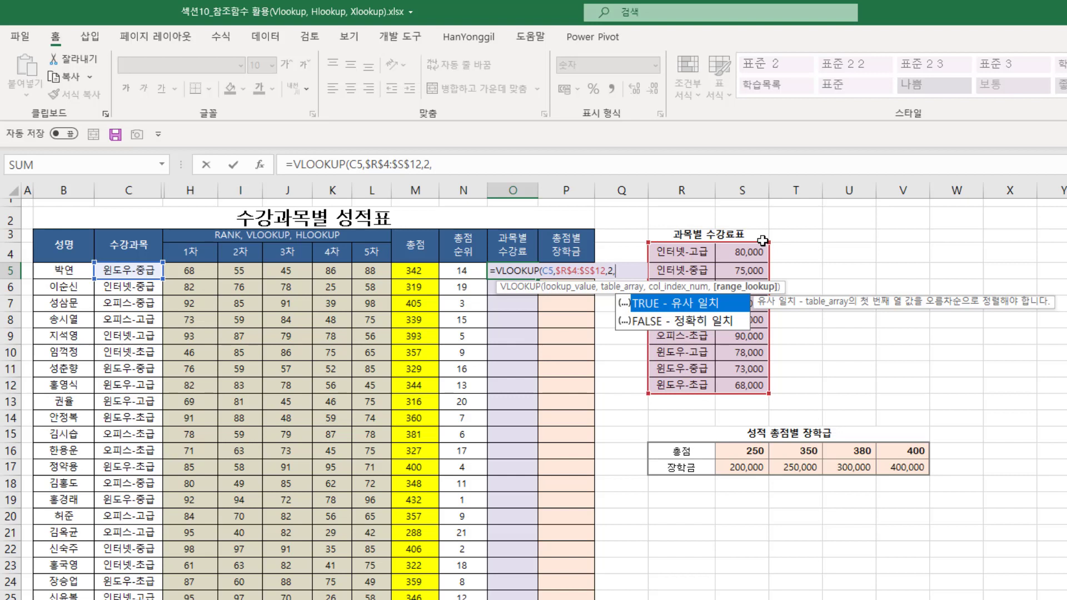
{"action": "key", "text": "Down"}
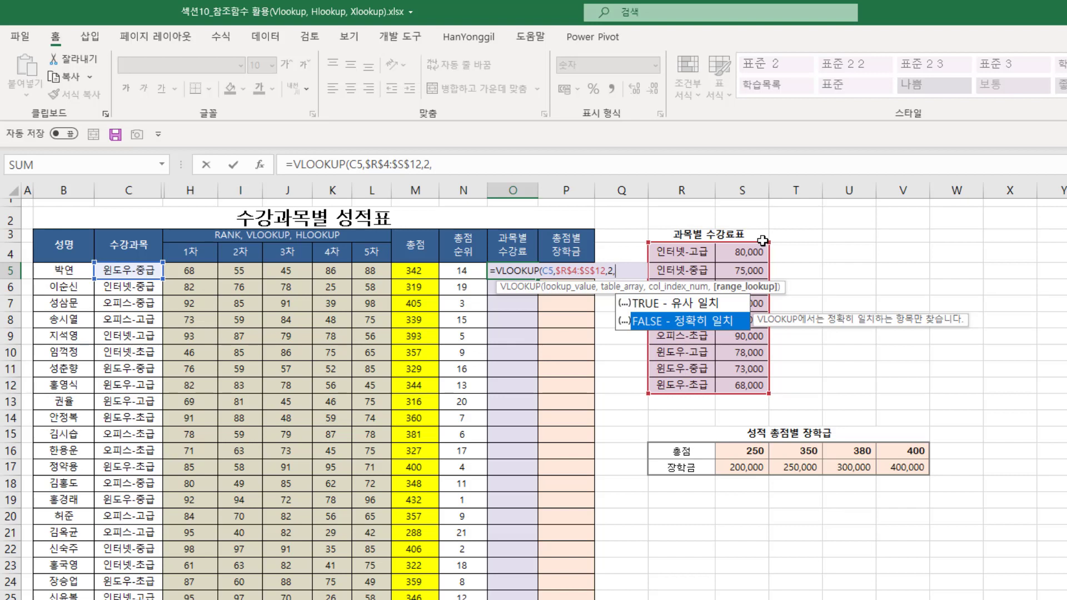
{"action": "key", "text": "Tab"}
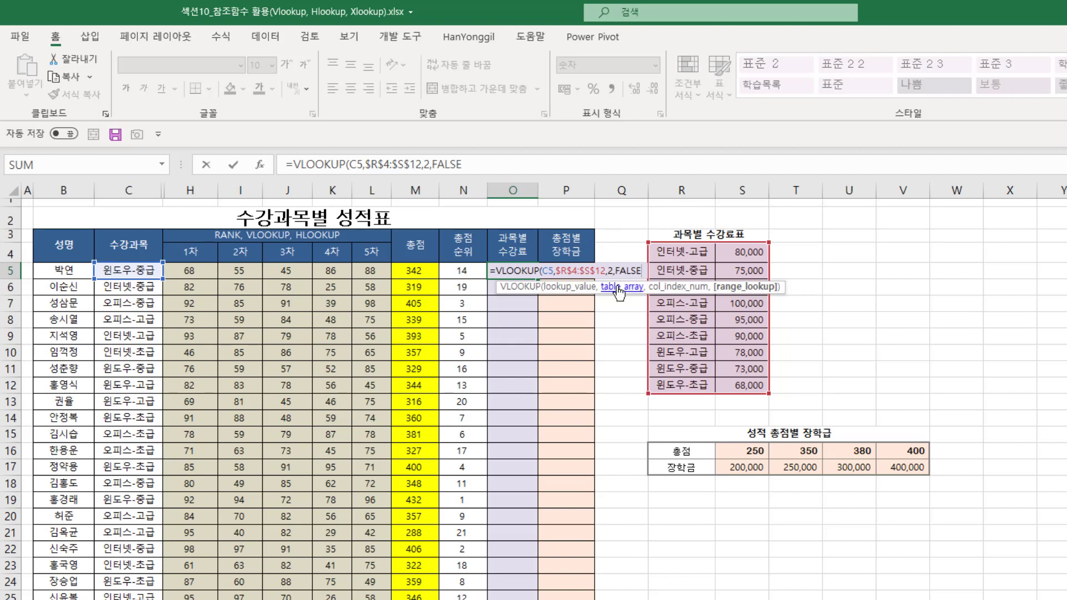
Step: Review each argument of the VLOOKUP formula in O5 and commit the formula to the cell
{"action": "double_click", "coordinate": [545, 272]}
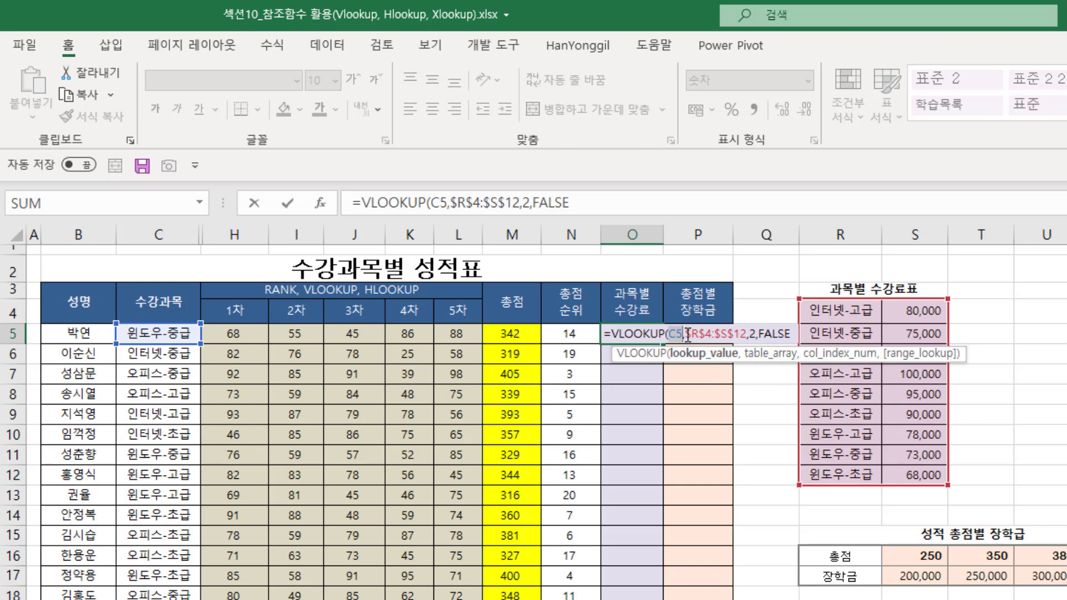
{"action": "left_click_drag", "start_coordinate": [688, 334], "coordinate": [748, 334]}
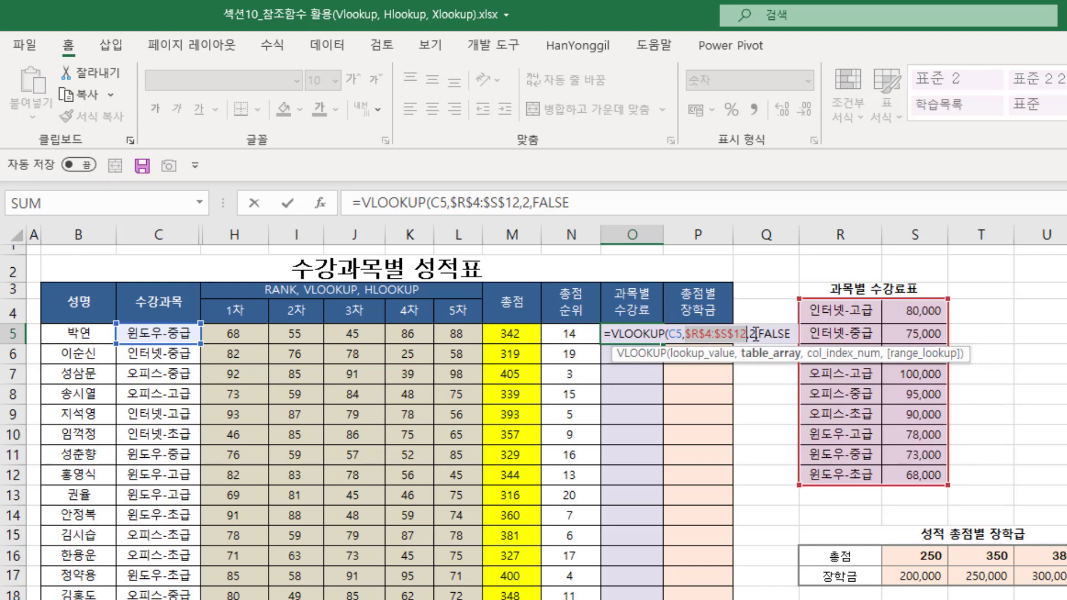
{"action": "left_click", "coordinate": [756, 333]}
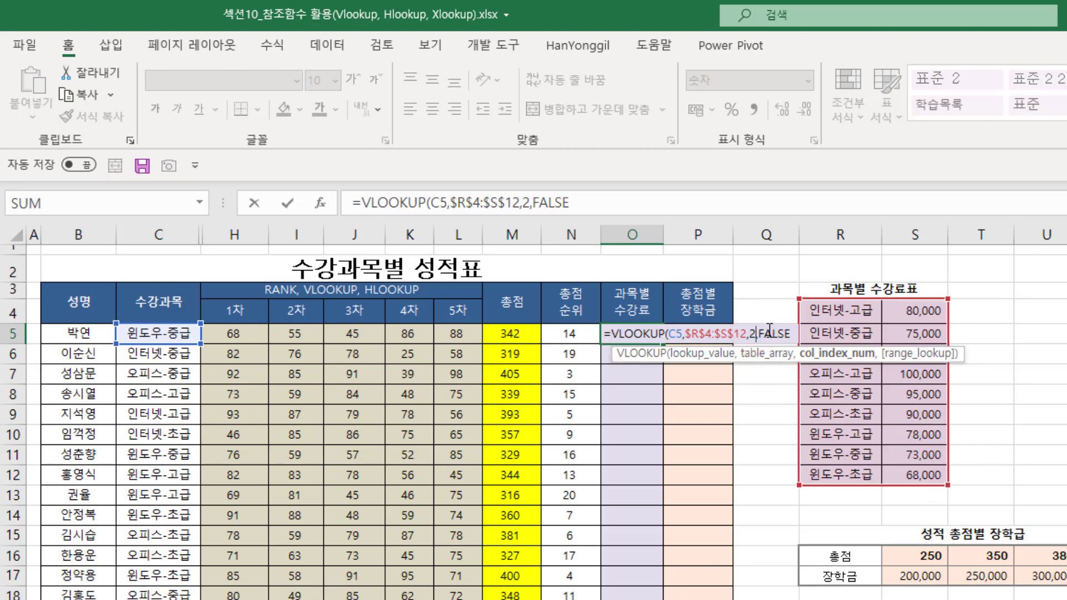
{"action": "left_click_drag", "start_coordinate": [764, 334], "coordinate": [783, 334]}
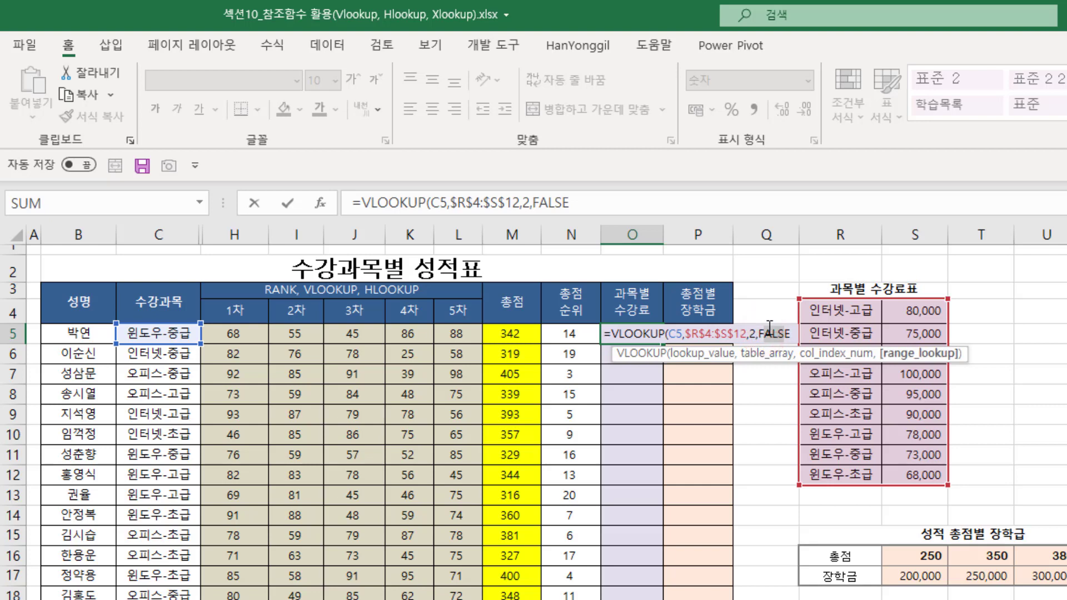
{"action": "left_click", "coordinate": [790, 333]}
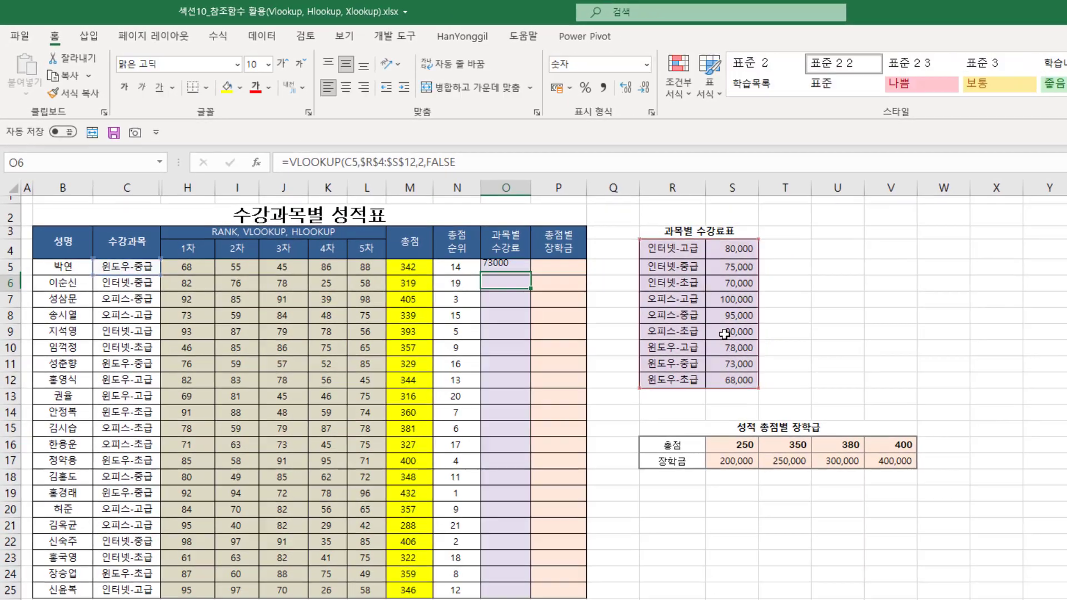
{"action": "key", "text": "Return"}
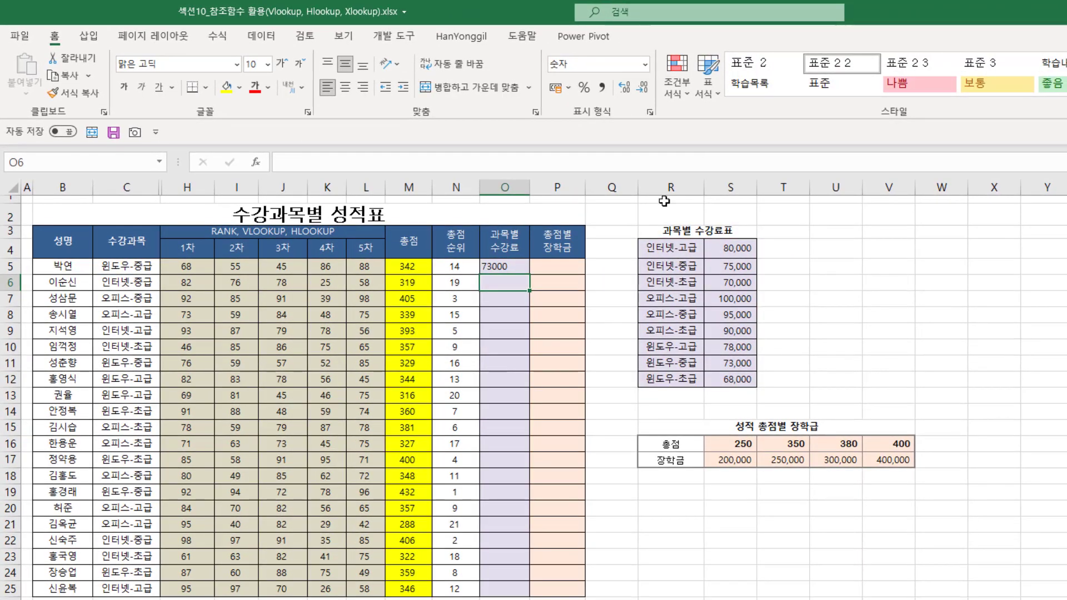
{"action": "left_click", "coordinate": [502, 267]}
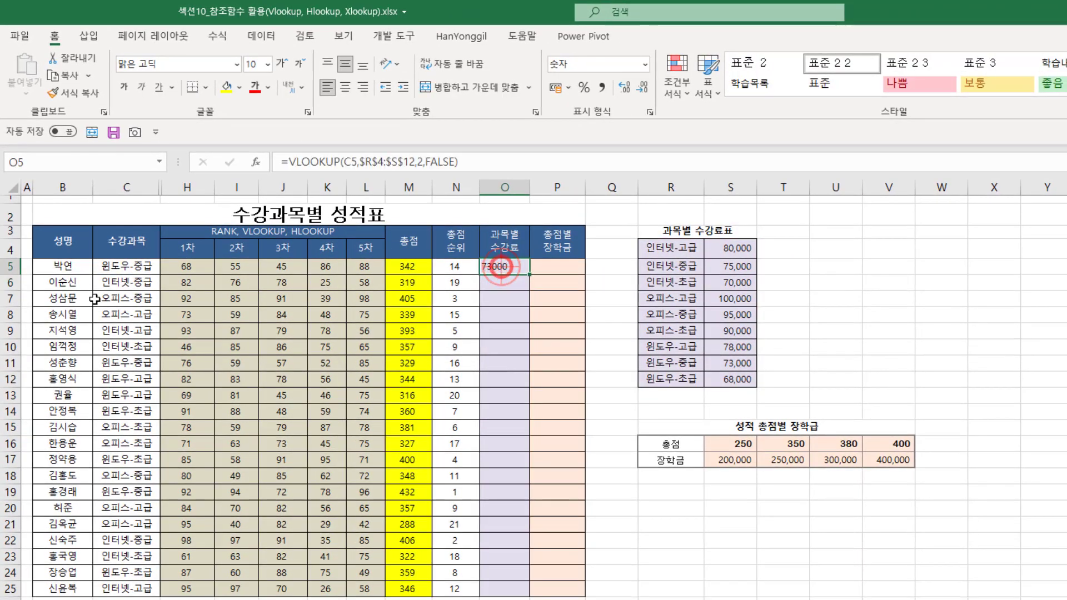
Step: Fill the VLOOKUP formula from O5 down to O25 and apply comma style to the course fees
{"action": "left_click", "coordinate": [736, 359]}
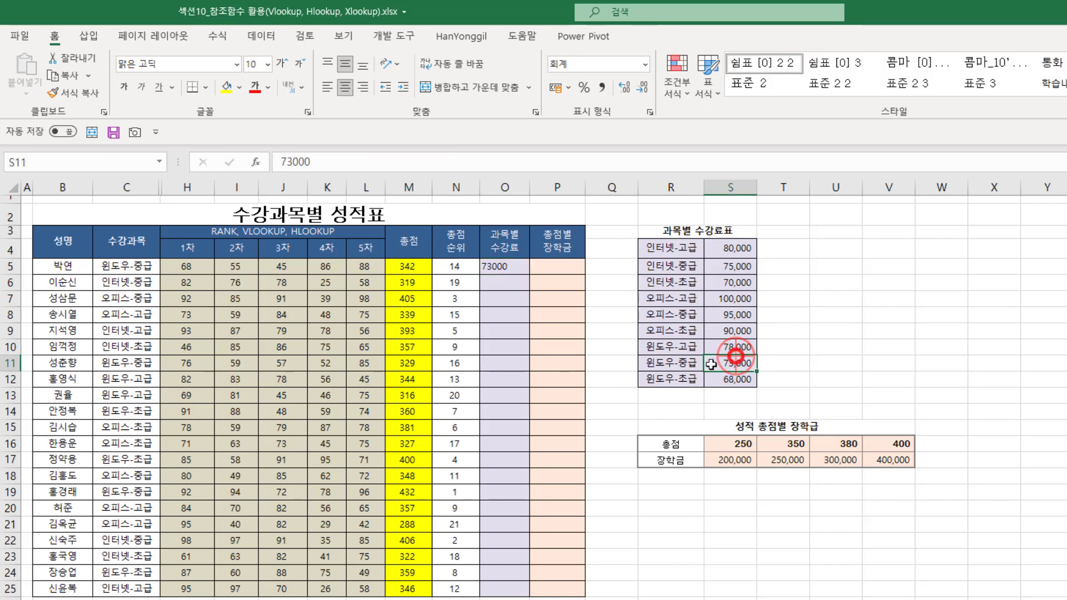
{"action": "left_click", "coordinate": [494, 267]}
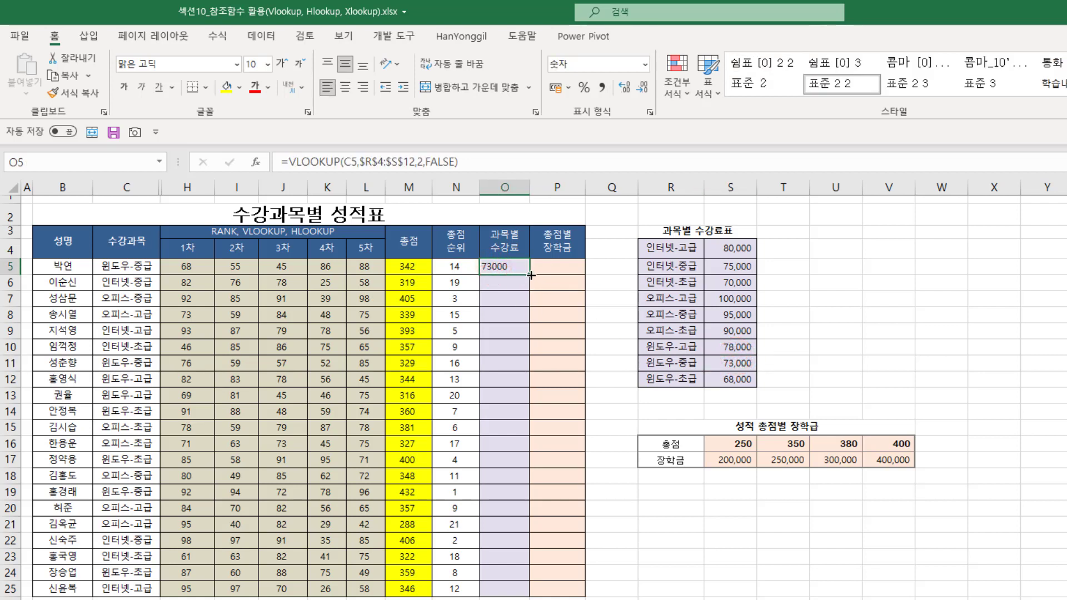
{"action": "double_click", "coordinate": [531, 275]}
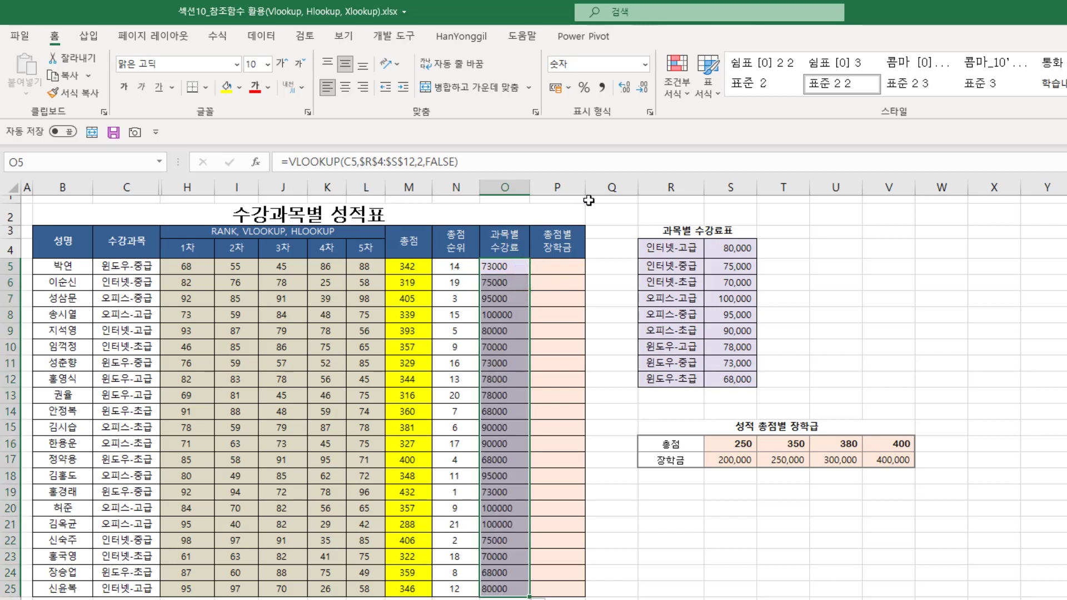
{"action": "left_click", "coordinate": [602, 89]}
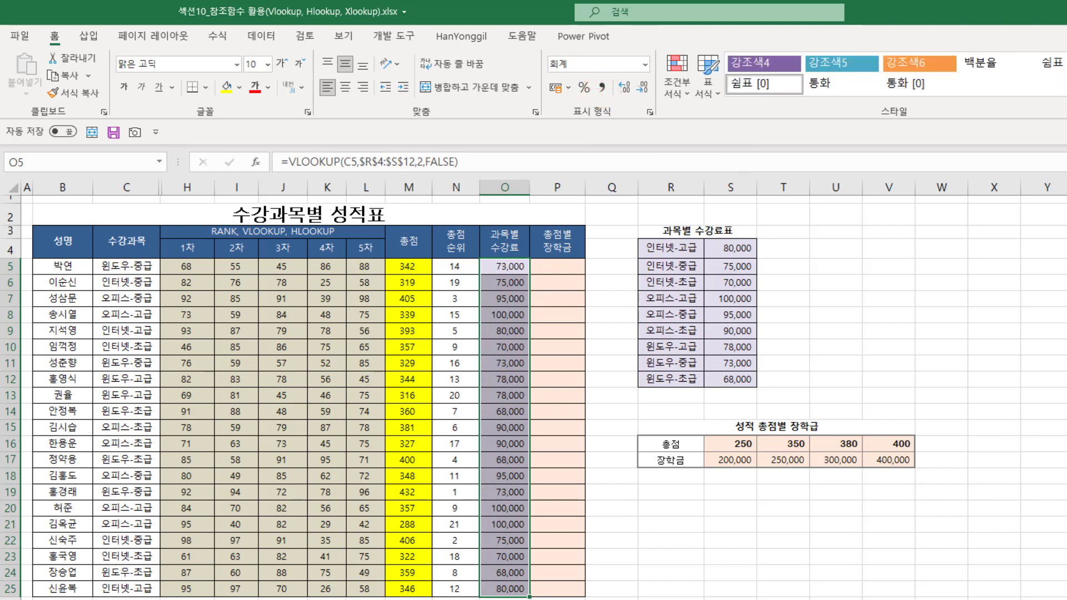
{"action": "left_click", "coordinate": [1066, 444]}
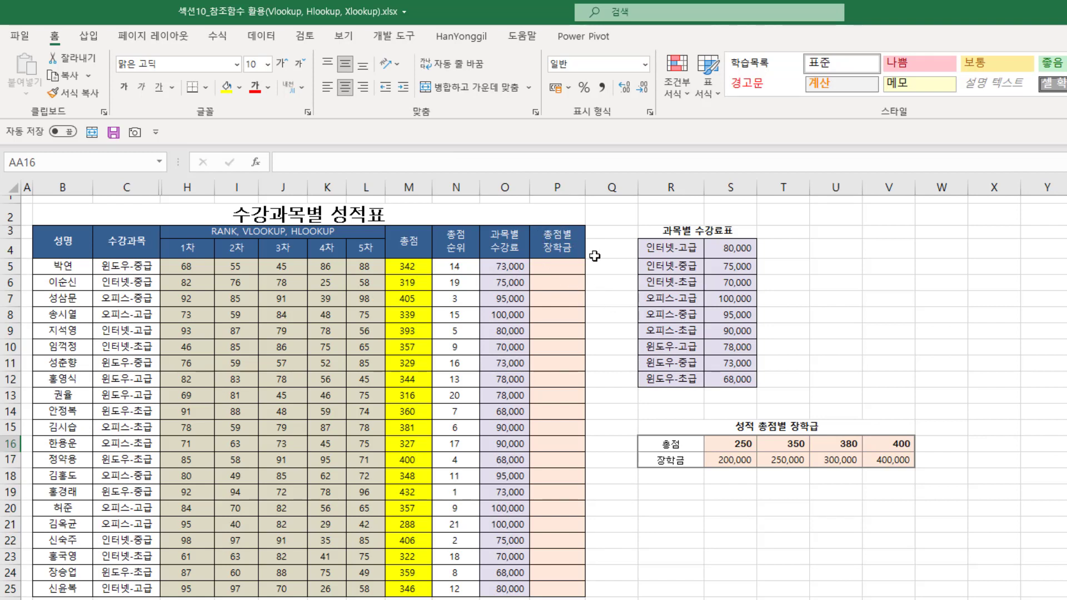
Step: Examine the 과목별 수강료표, the total scores in M5:M25 and the 성적 총점별 장학급 table in R15:V17
{"action": "left_click_drag", "start_coordinate": [648, 229], "coordinate": [721, 378]}
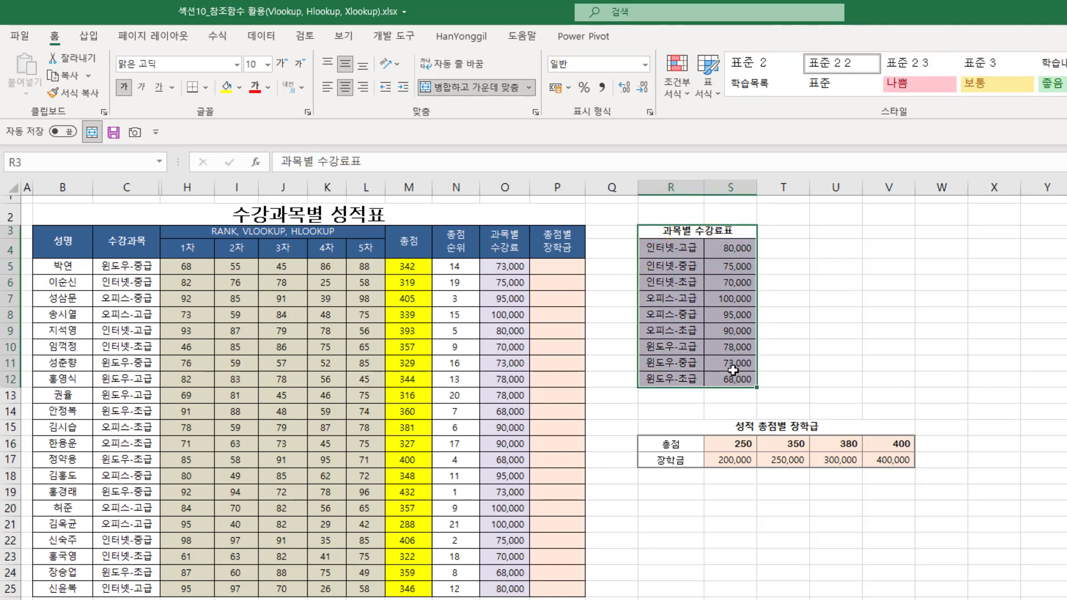
{"action": "left_click_drag", "start_coordinate": [645, 428], "coordinate": [823, 464]}
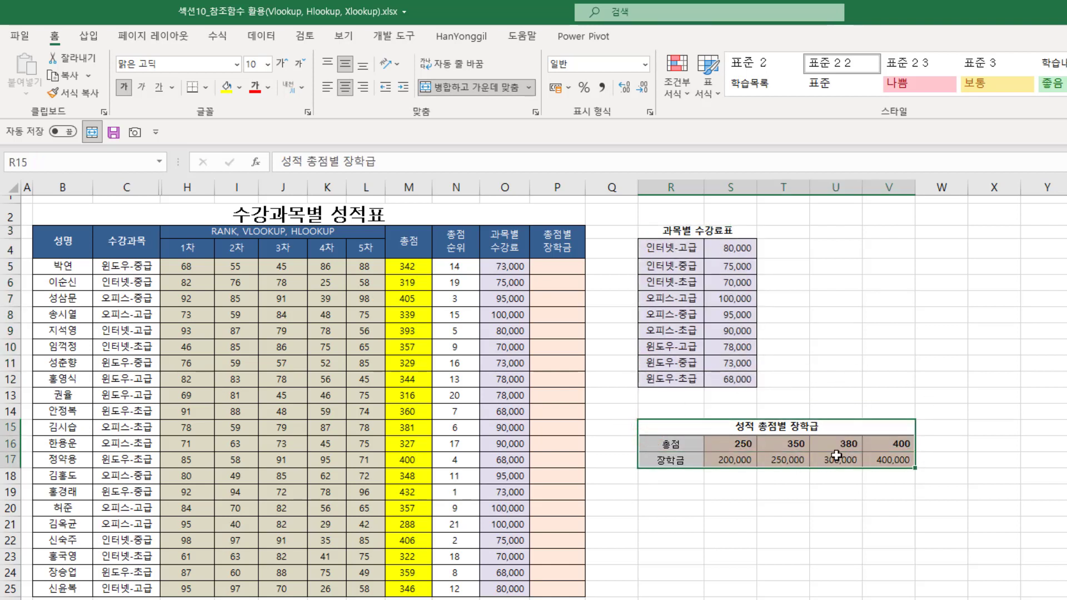
{"action": "left_click", "coordinate": [893, 382]}
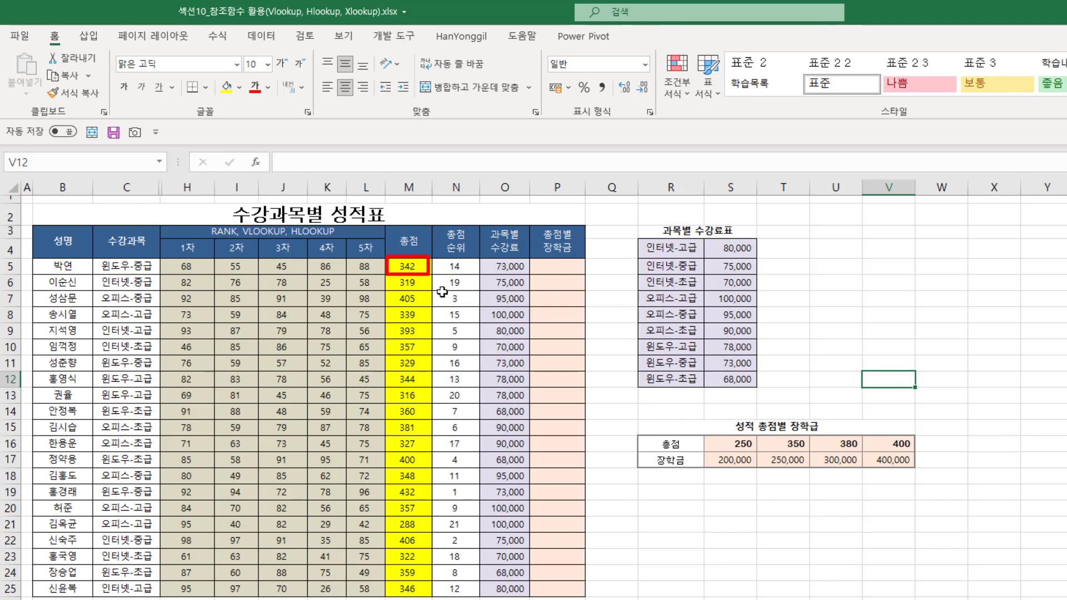
{"action": "left_click", "coordinate": [421, 268]}
{"action": "left_click_drag", "start_coordinate": [421, 271], "coordinate": [406, 588]}
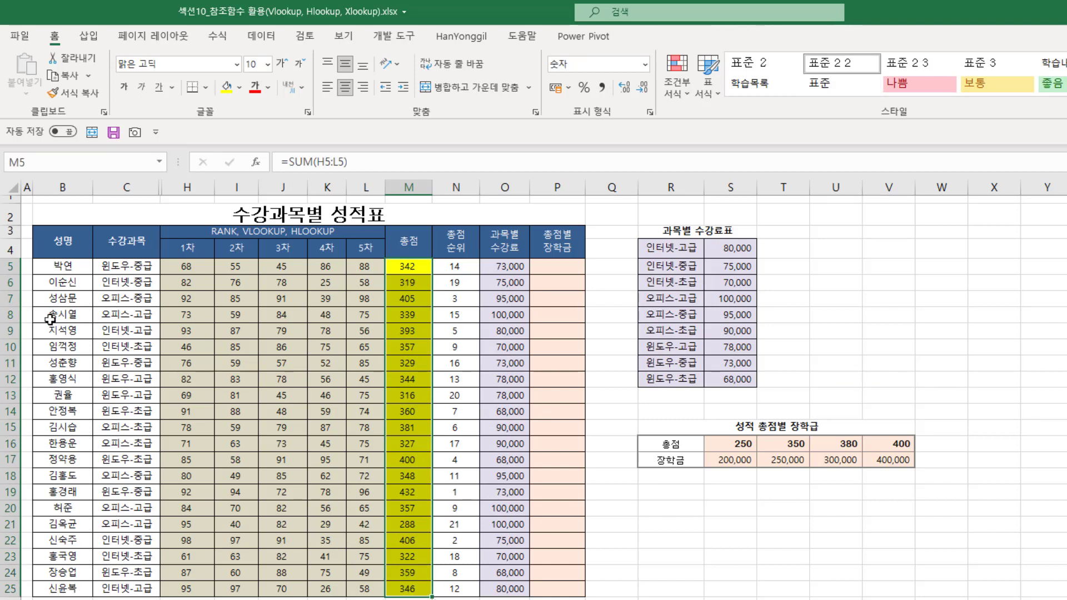
{"action": "left_click", "coordinate": [408, 268]}
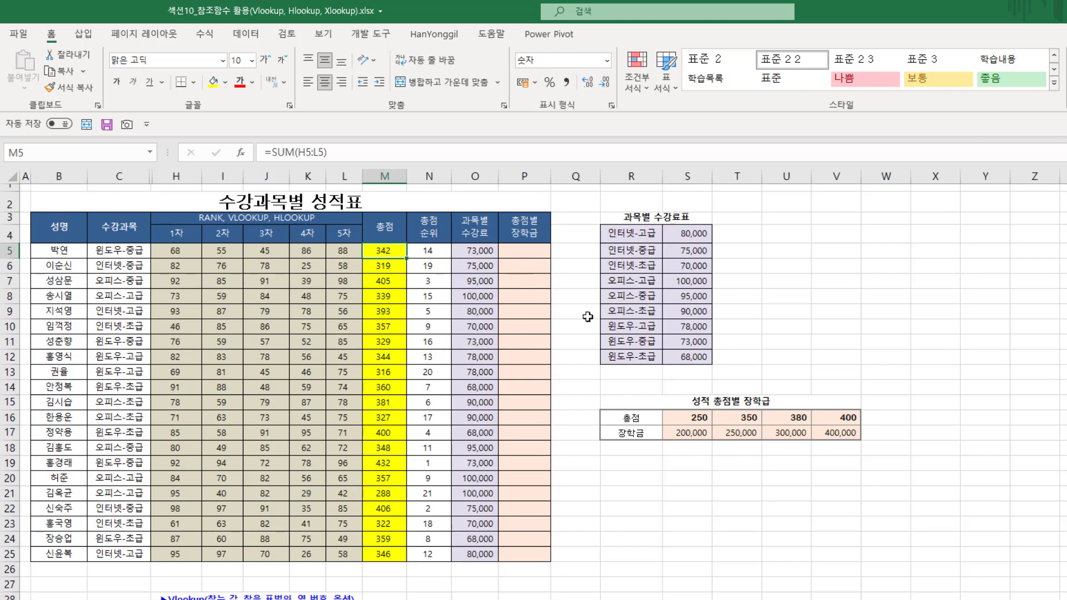
{"action": "mouse_move", "coordinate": [669, 410]}
{"action": "left_mouse_down"}
{"action": "mouse_move", "coordinate": [710, 437]}
{"action": "mouse_move", "coordinate": [839, 437]}
{"action": "left_mouse_up"}
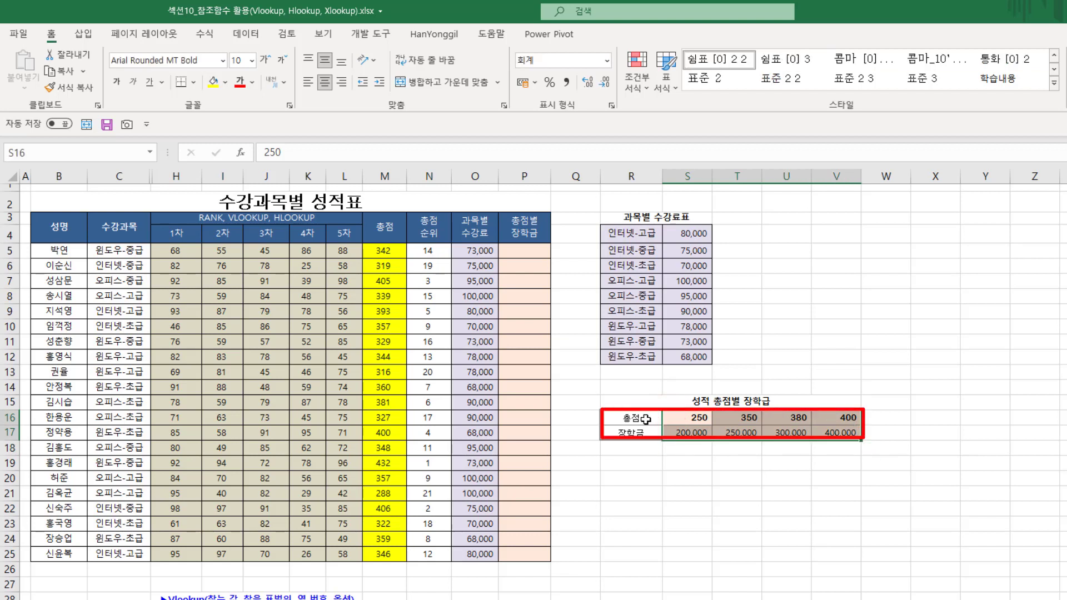
{"action": "left_click_drag", "start_coordinate": [632, 416], "coordinate": [850, 436]}
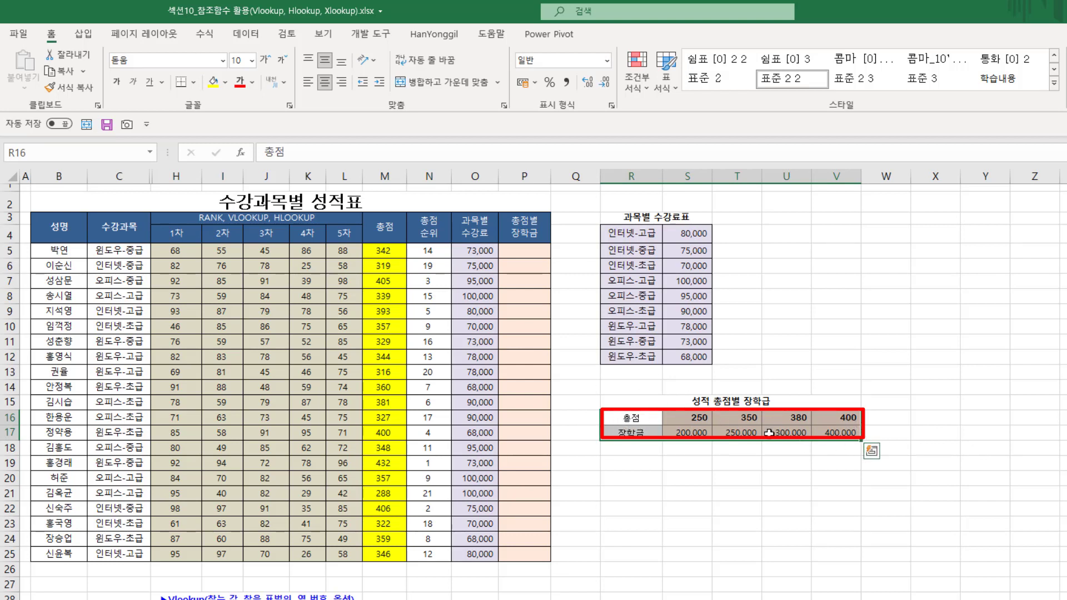
{"action": "left_click_drag", "start_coordinate": [670, 402], "coordinate": [712, 424]}
{"action": "left_click", "coordinate": [704, 406]}
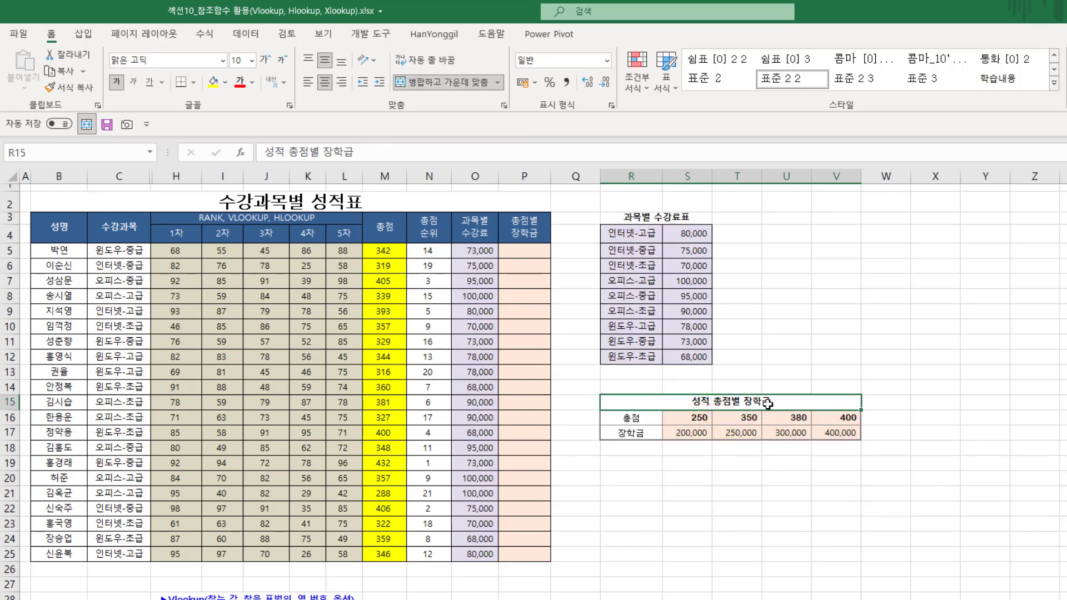
Step: Start an HLOOKUP formula in P5 with the total score cell M5 as the lookup value
{"action": "left_click", "coordinate": [535, 255]}
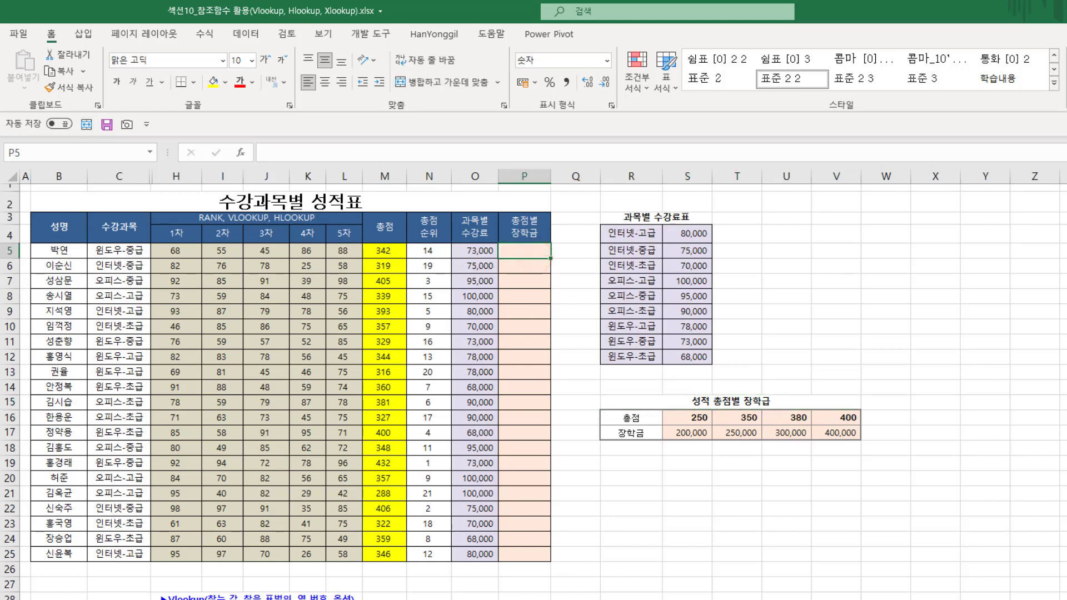
{"action": "left_click", "coordinate": [383, 249]}
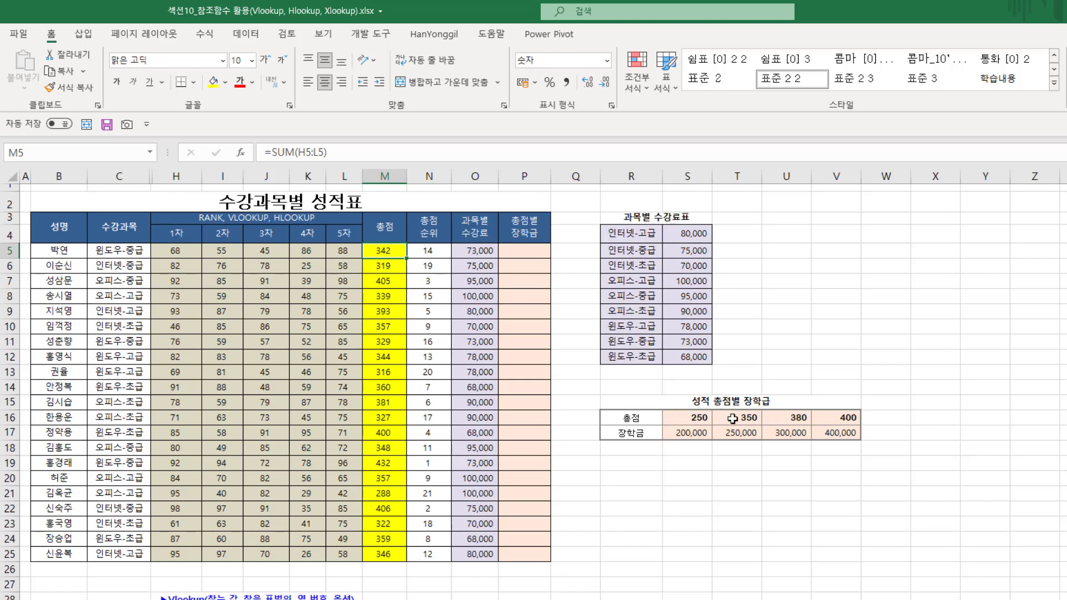
{"action": "left_click", "coordinate": [524, 253]}
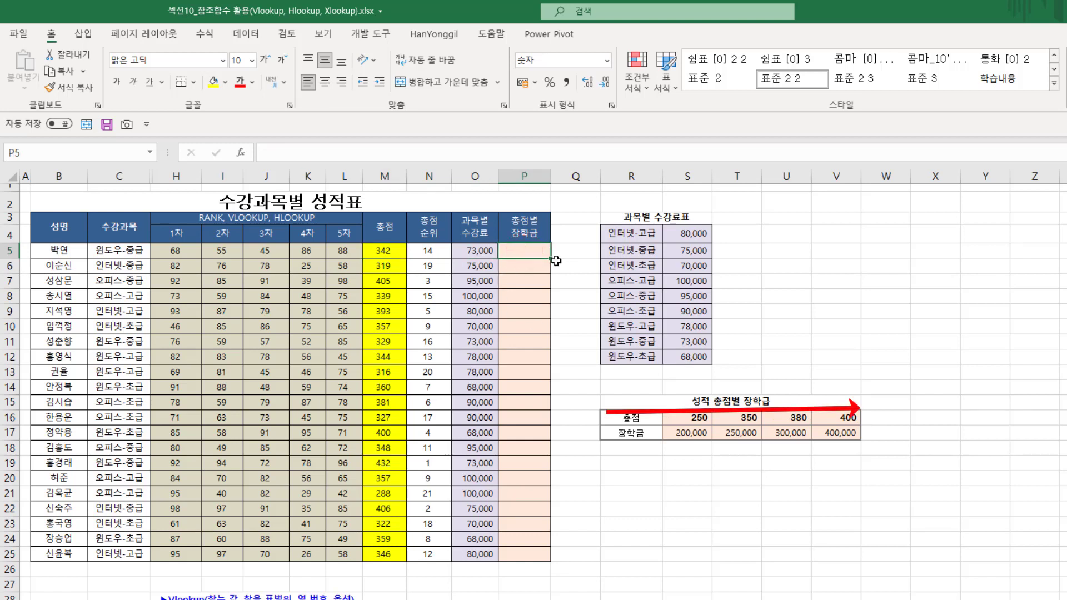
{"action": "type", "text": "hl"}
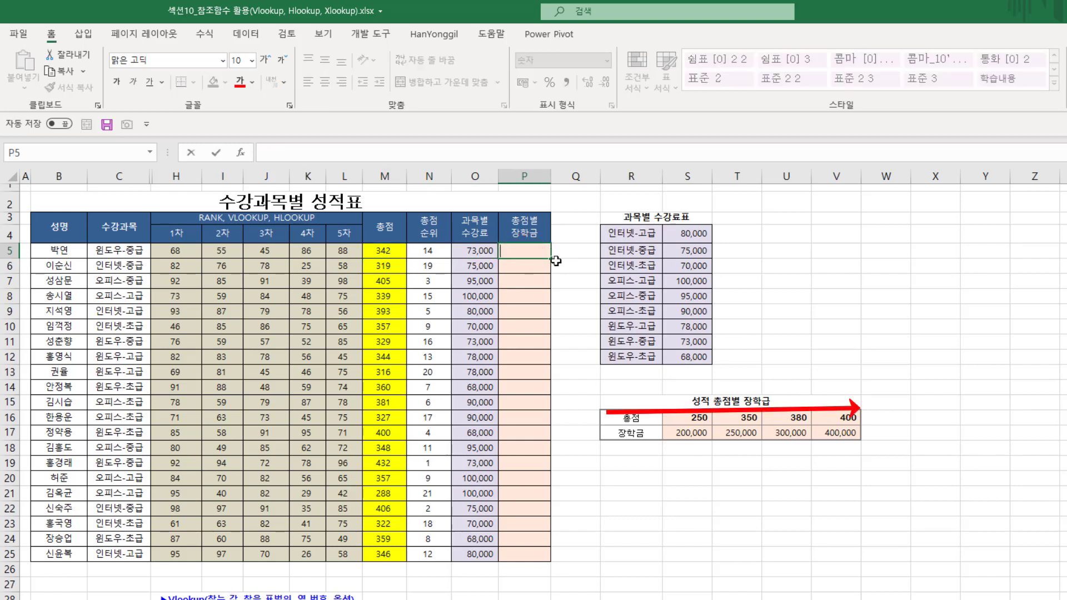
{"action": "type", "text": "=hl"}
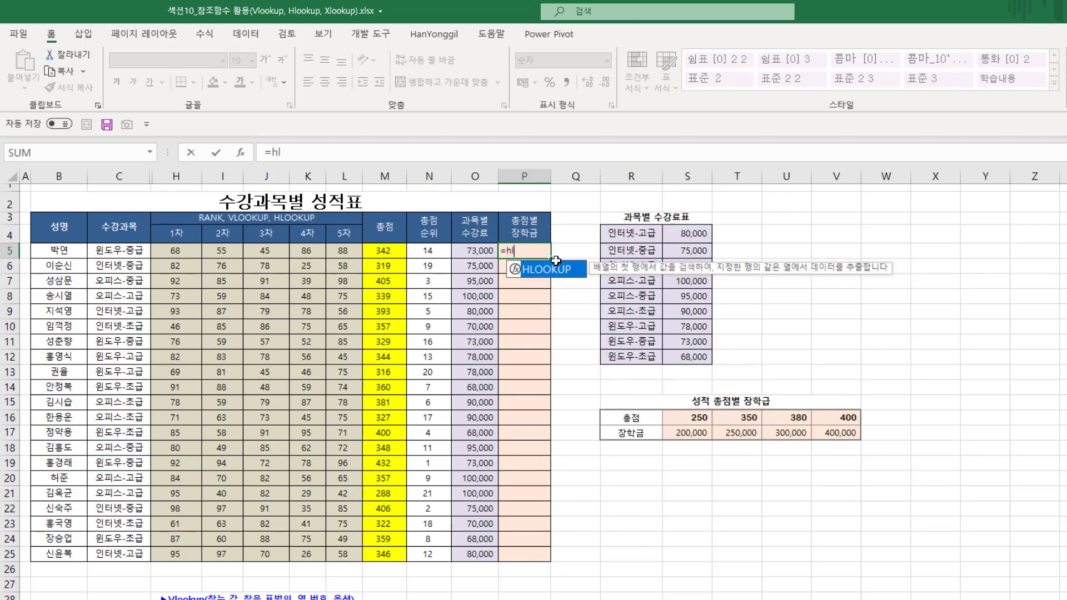
{"action": "key", "text": "Tab"}
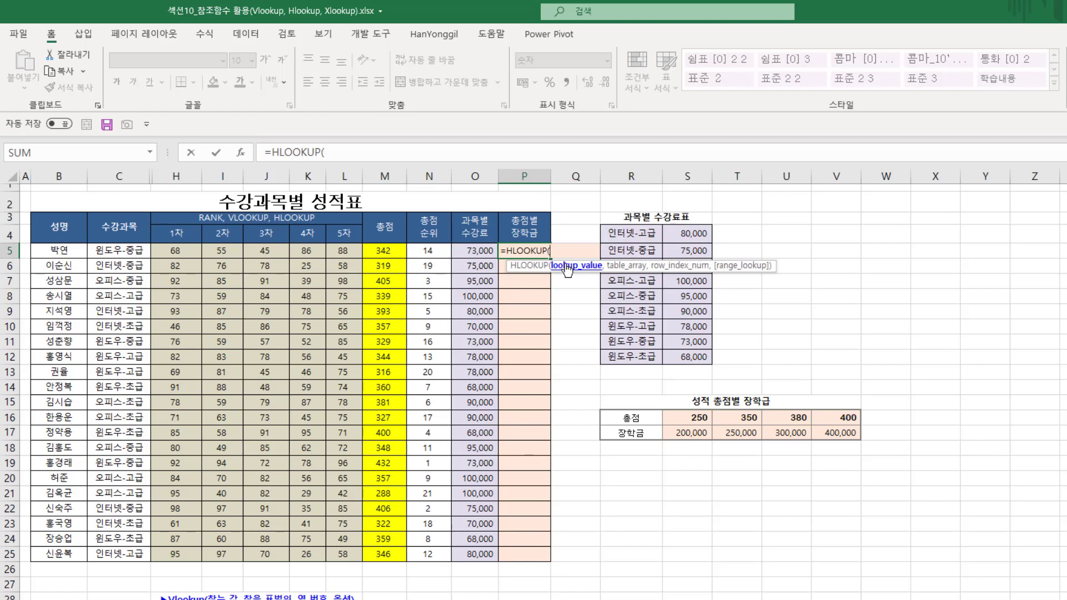
{"action": "left_click", "coordinate": [380, 253]}
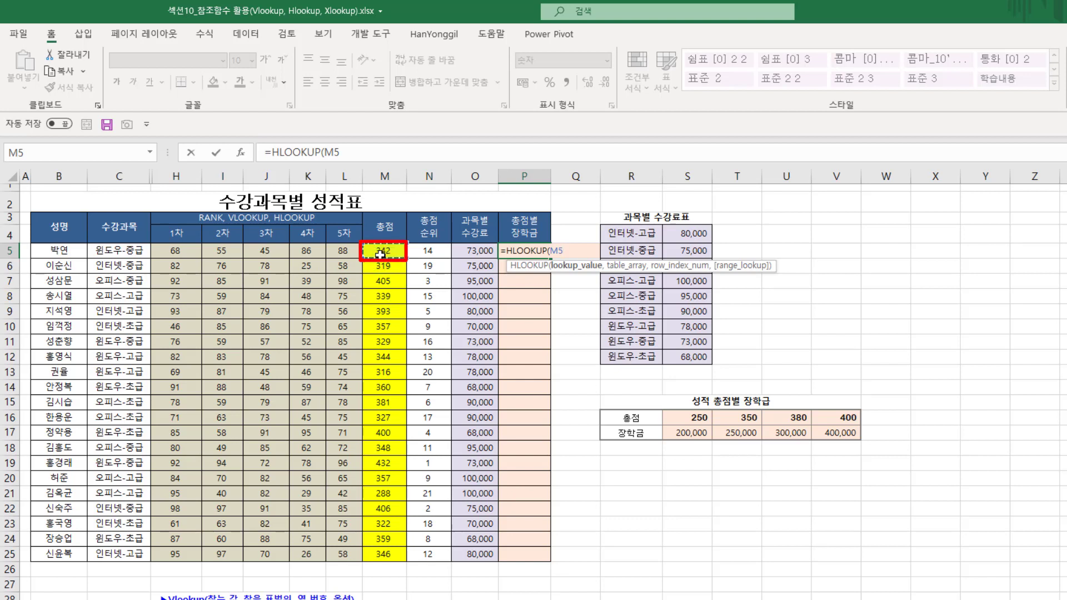
{"action": "type", "text": ","}
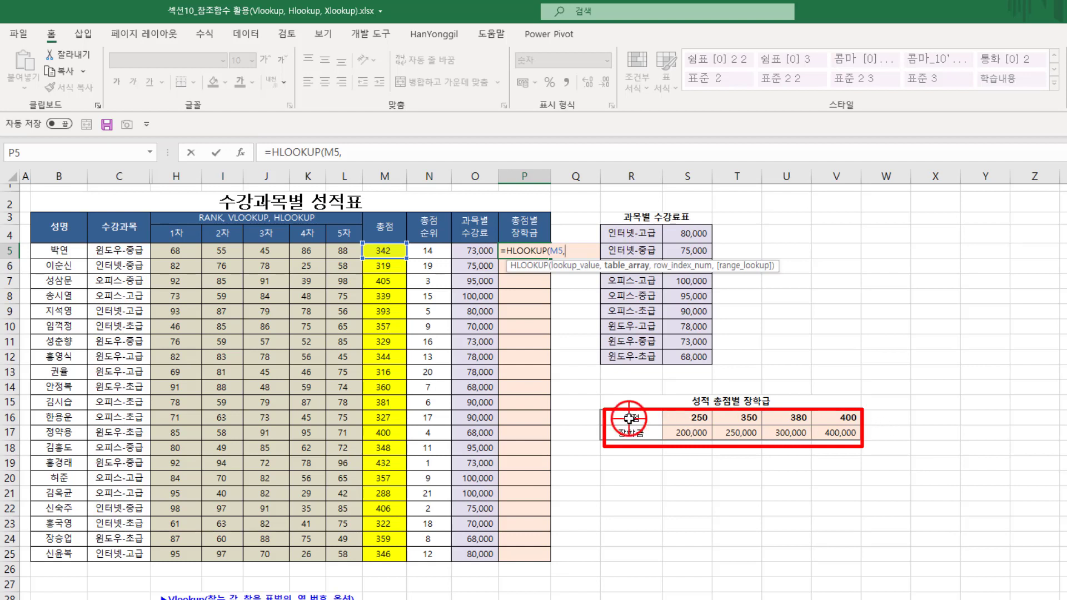
Step: Set the table array of the P5 formula to the scholarship table without its row labels, as the absolute range $S$16:$V$17
{"action": "left_click_drag", "start_coordinate": [631, 418], "coordinate": [830, 433]}
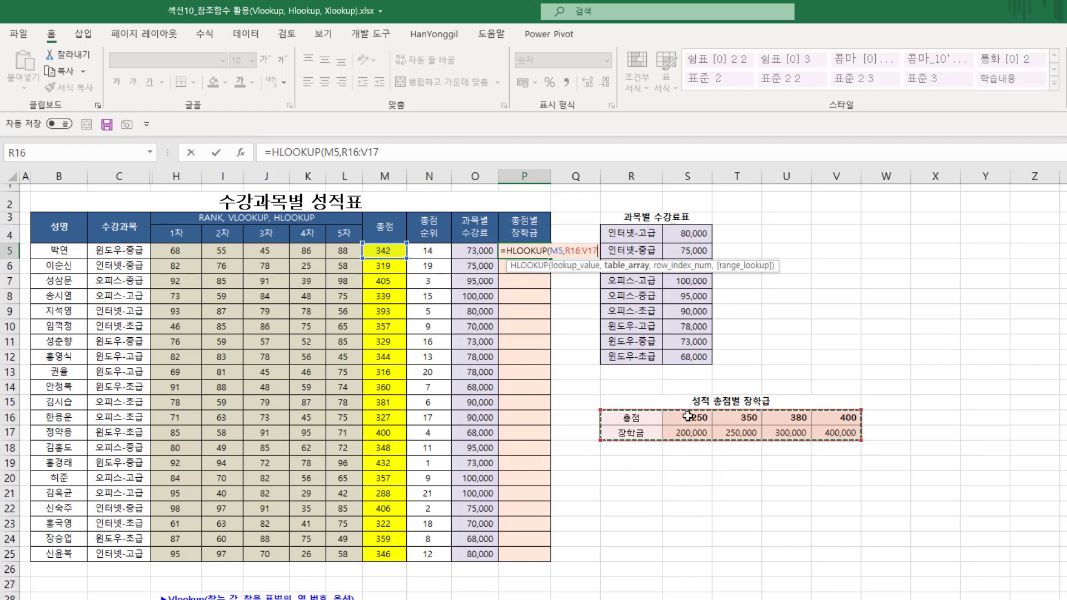
{"action": "left_click_drag", "start_coordinate": [688, 416], "coordinate": [710, 428]}
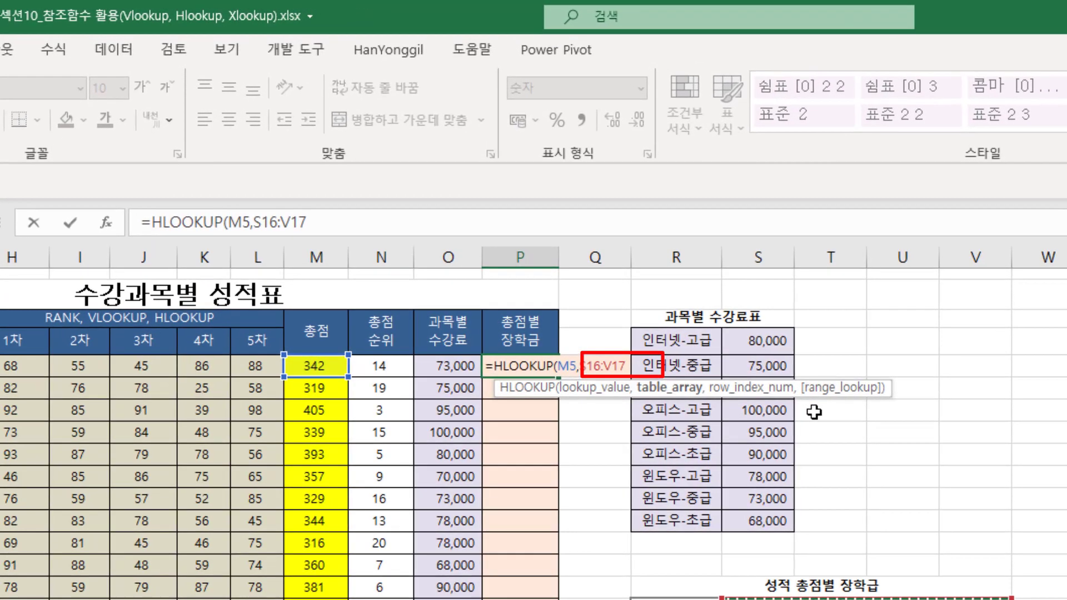
{"action": "key", "text": "F4"}
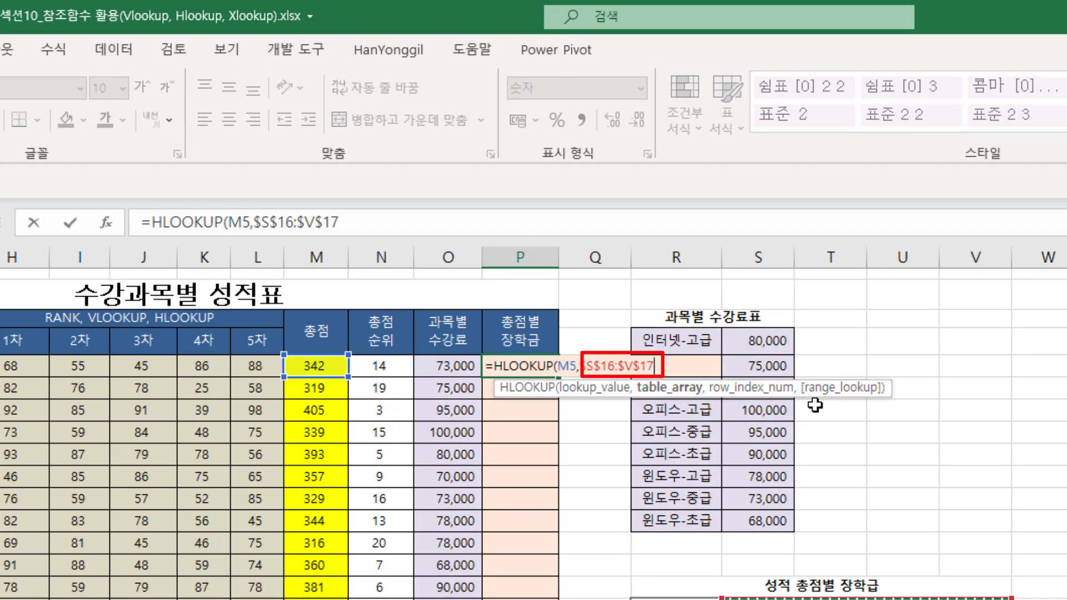
{"action": "type", "text": ","}
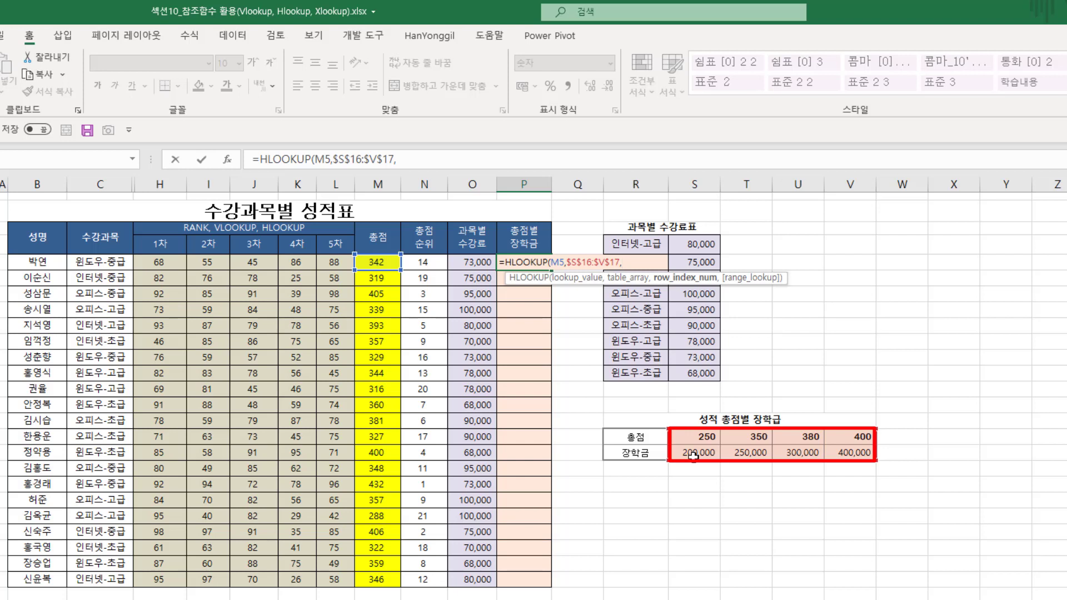
Step: Give the P5 HLOOKUP formula row index 2 and the approximate-match option TRUE, and commit it
{"action": "type", "text": "2"}
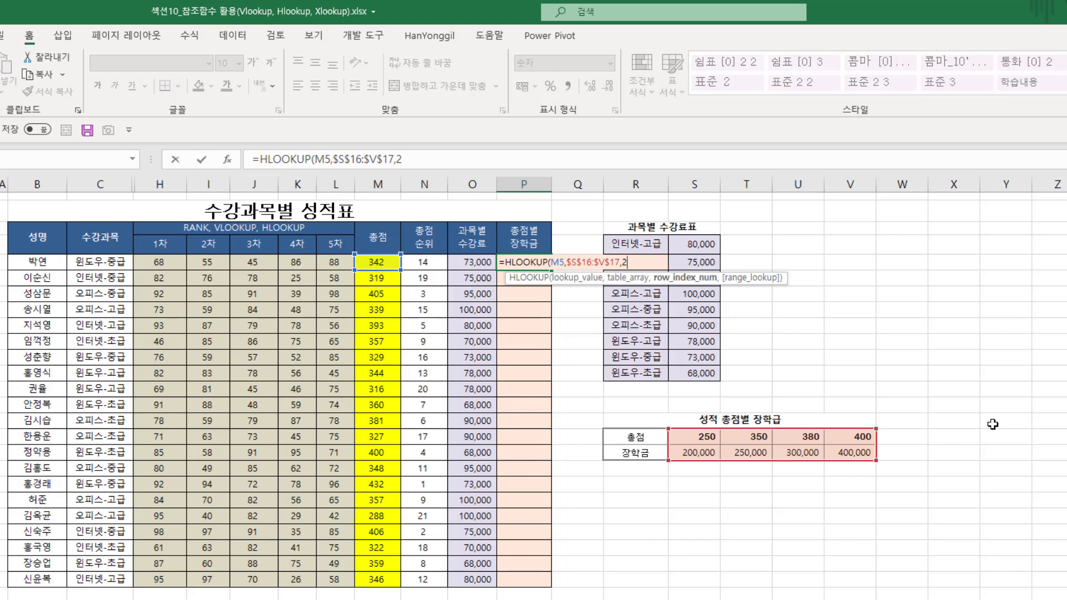
{"action": "type", "text": ","}
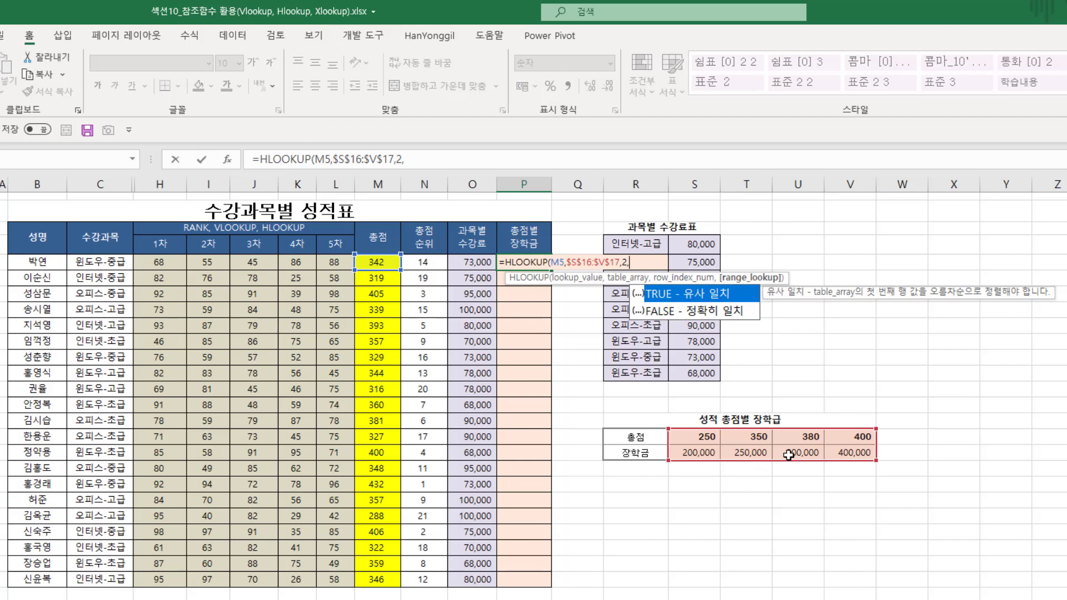
{"action": "double_click", "coordinate": [712, 296]}
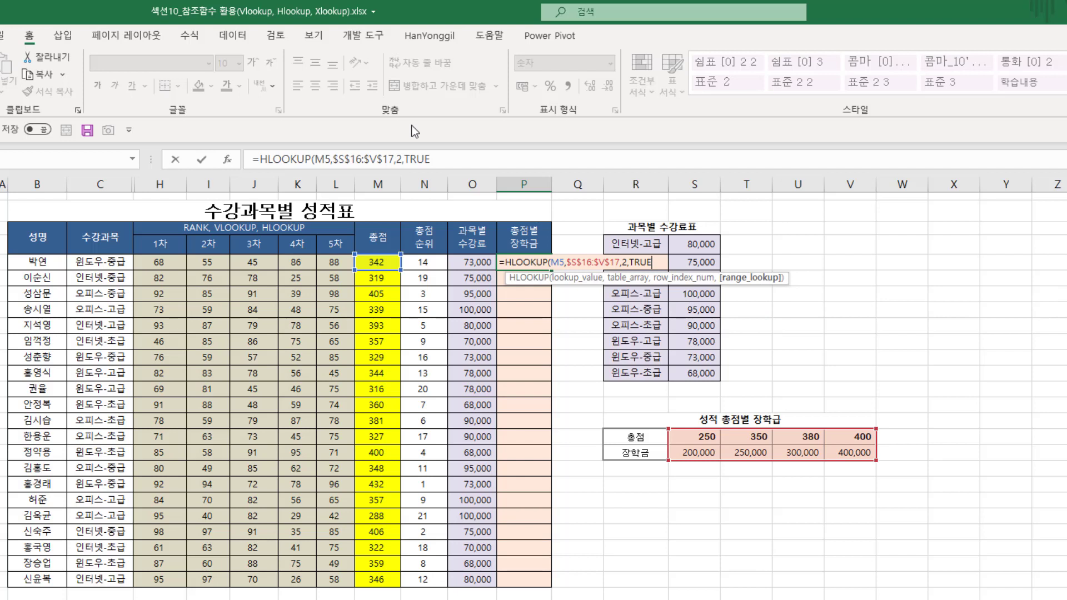
{"action": "key", "text": "Return"}
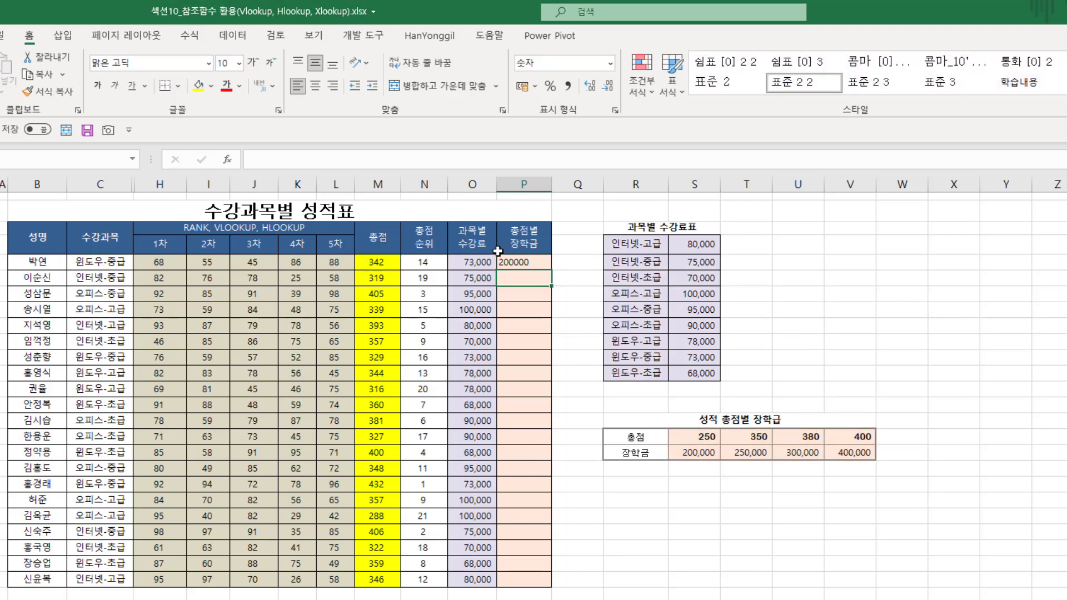
Step: Fill the HLOOKUP formula from P5 down to P25 and apply comma style to the scholarship amounts
{"action": "left_click", "coordinate": [517, 260]}
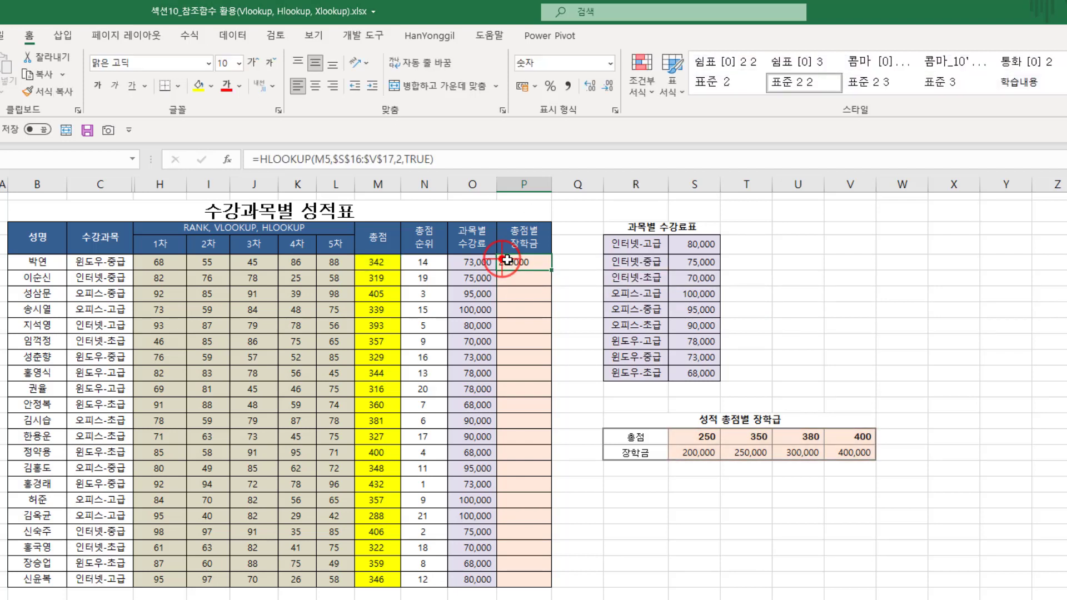
{"action": "double_click", "coordinate": [553, 270]}
{"action": "left_click", "coordinate": [528, 262]}
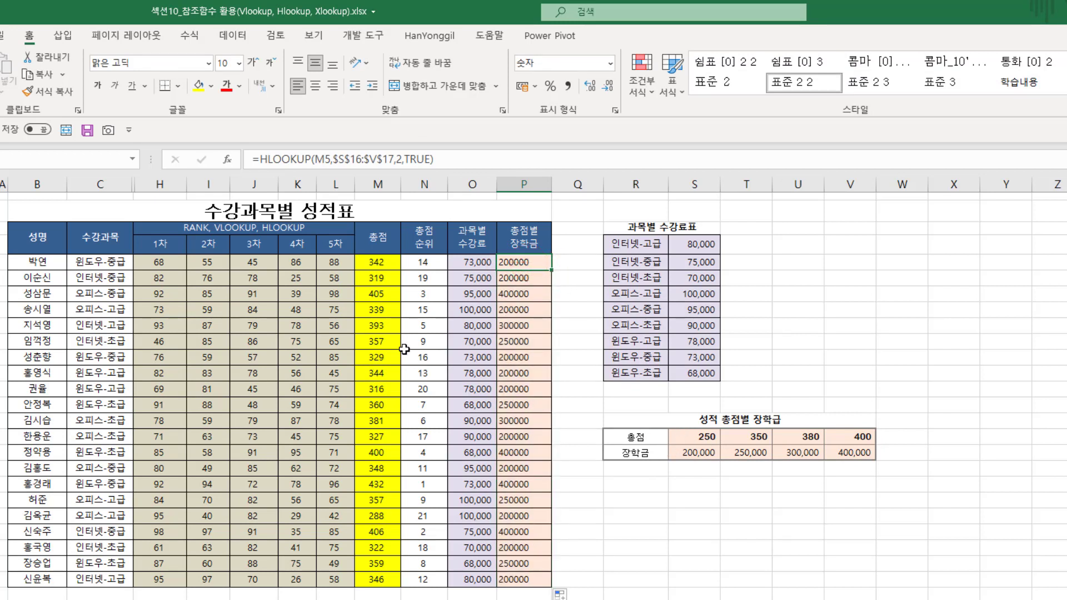
{"action": "left_click", "coordinate": [382, 264]}
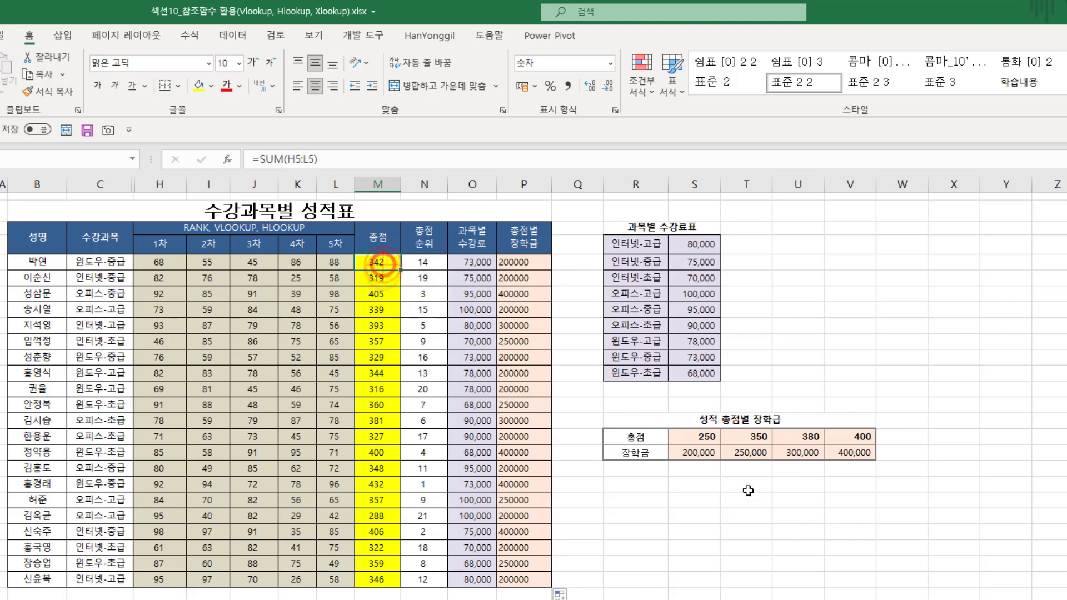
{"action": "left_click_drag", "start_coordinate": [708, 438], "coordinate": [740, 437]}
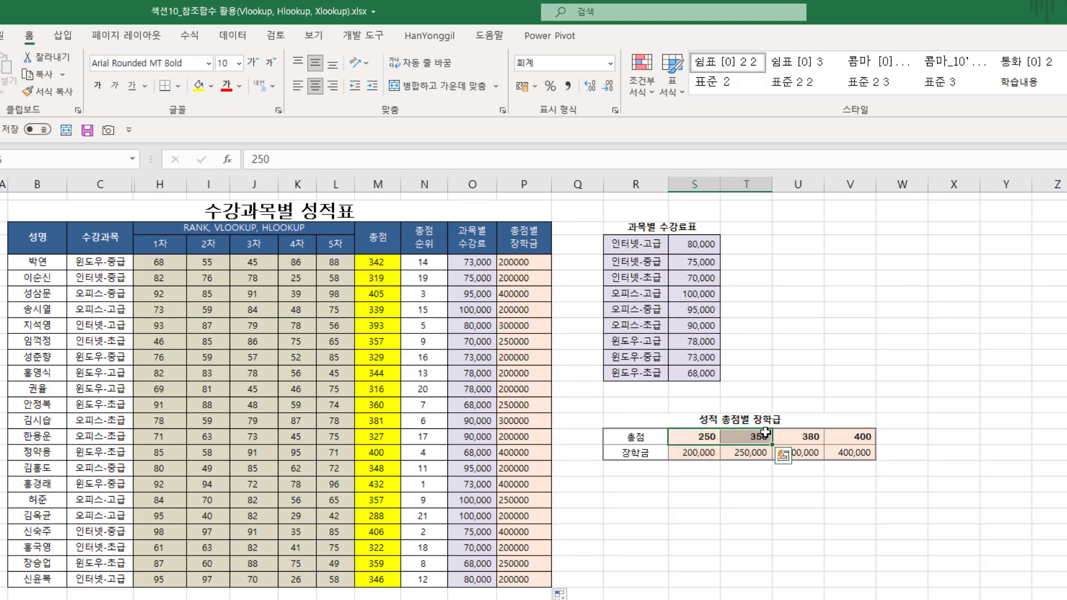
{"action": "left_click_drag", "start_coordinate": [707, 436], "coordinate": [706, 455]}
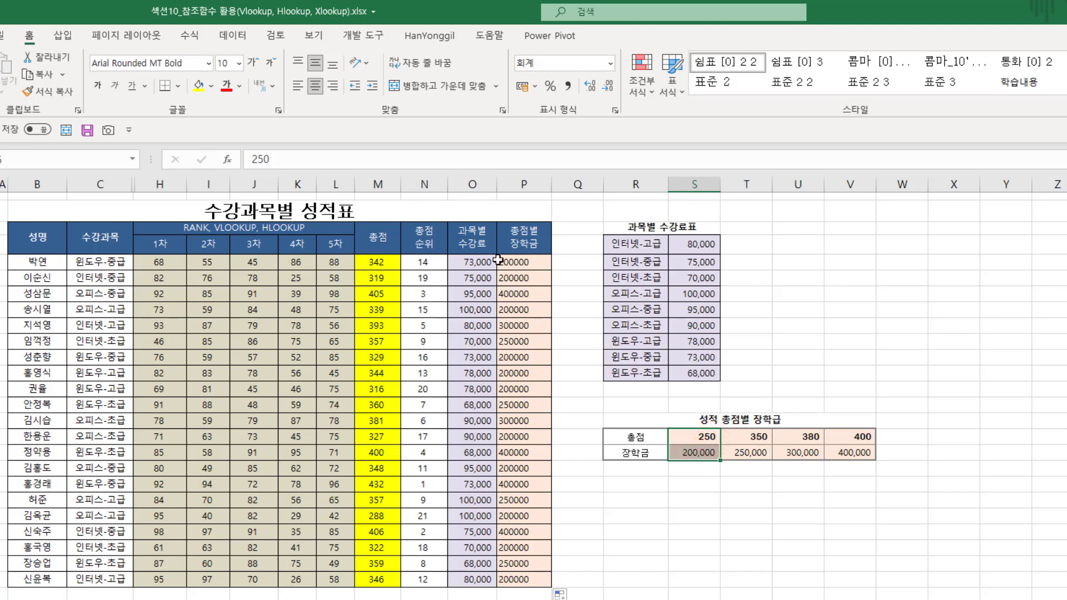
{"action": "left_click_drag", "start_coordinate": [497, 260], "coordinate": [517, 581]}
{"action": "left_click", "coordinate": [568, 84]}
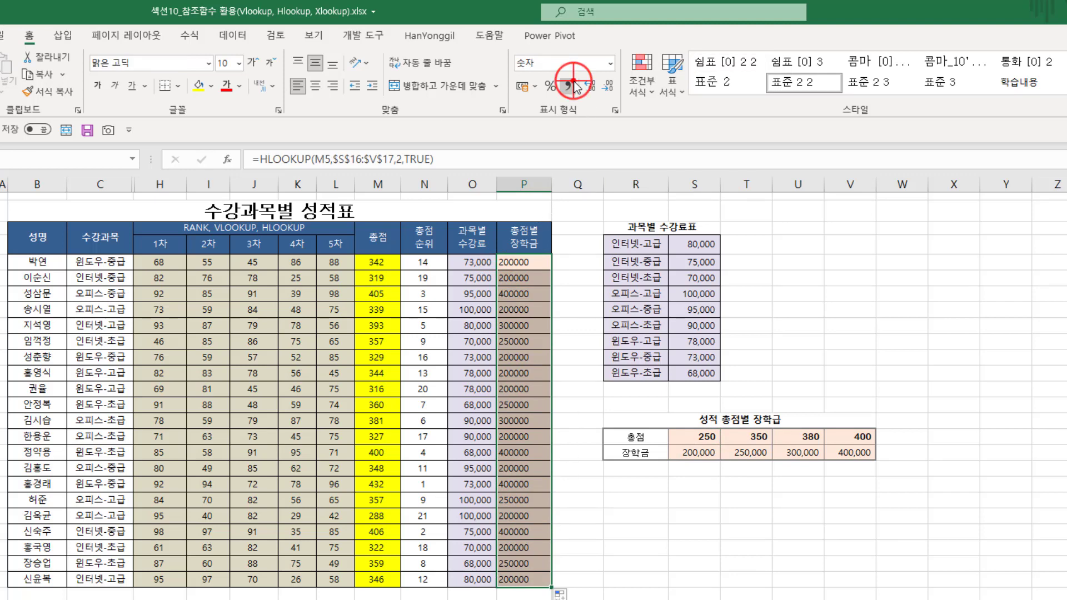
Step: Insert a column before the course fee table and format cells R4:R12 beside the course names as percentages
{"action": "left_click", "coordinate": [969, 343]}
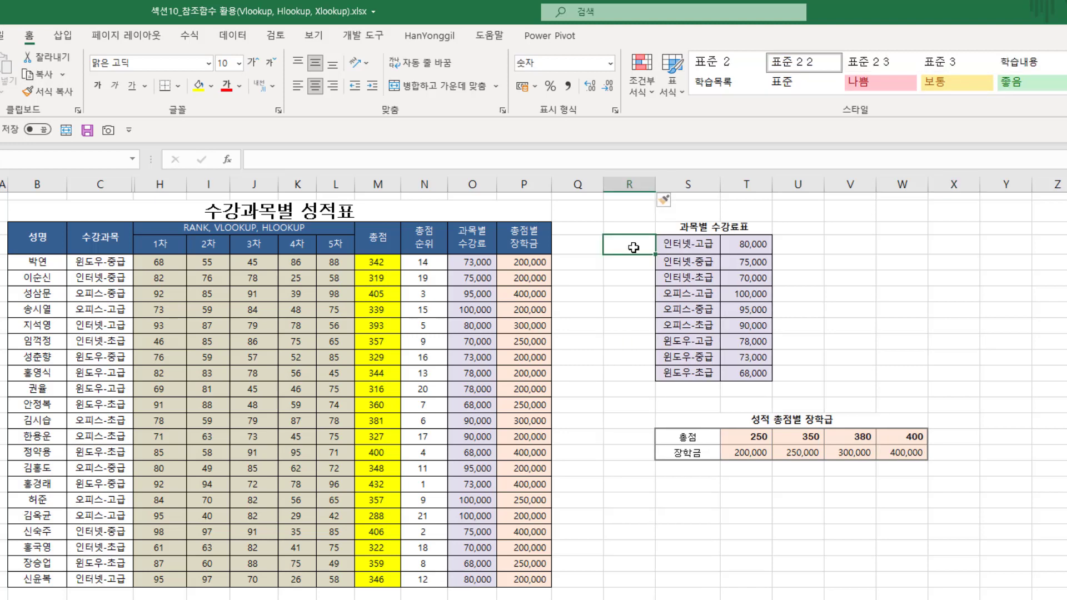
{"action": "left_click_drag", "start_coordinate": [624, 245], "coordinate": [624, 378]}
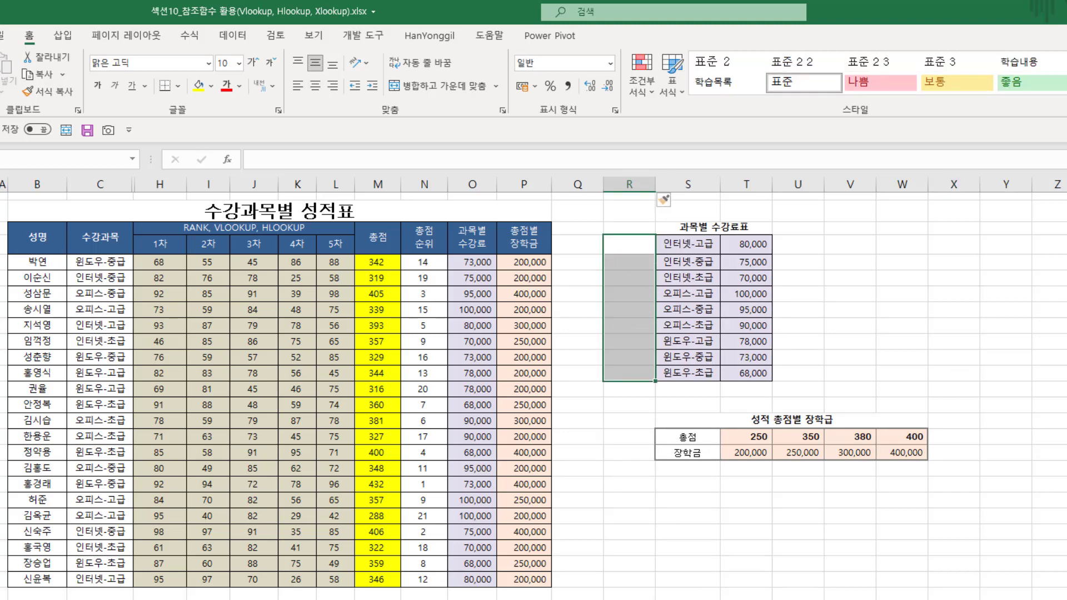
{"action": "left_click", "coordinate": [550, 88]}
Step: Enter the discount percentages 5, 7, 11, 13 and 15 down cells R4:R8 beside the course fee table
{"action": "left_click", "coordinate": [621, 248]}
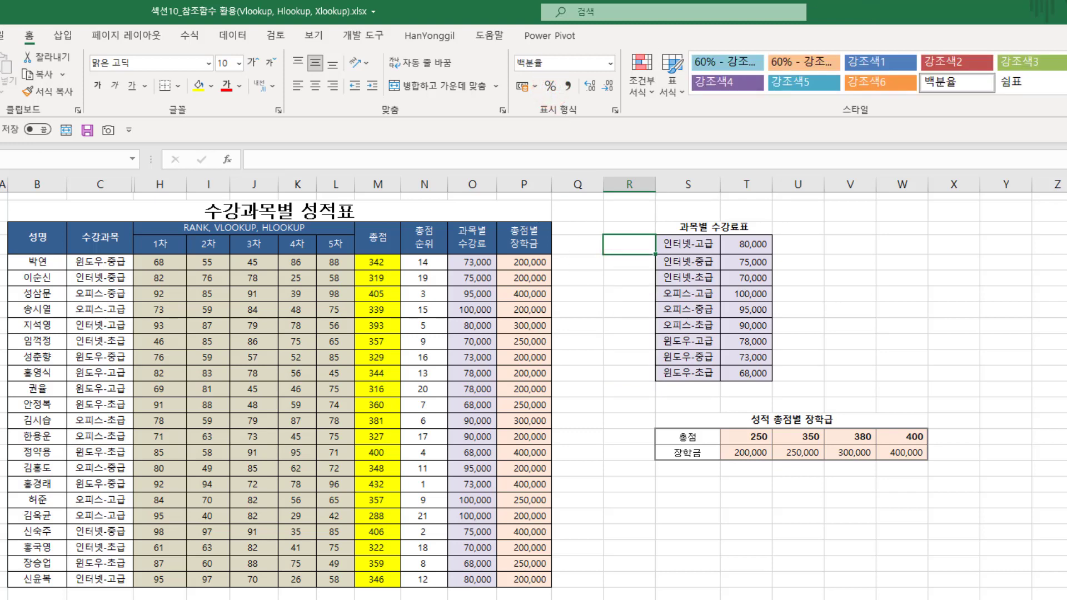
{"action": "type", "text": "5"}
{"action": "key", "text": "Return"}
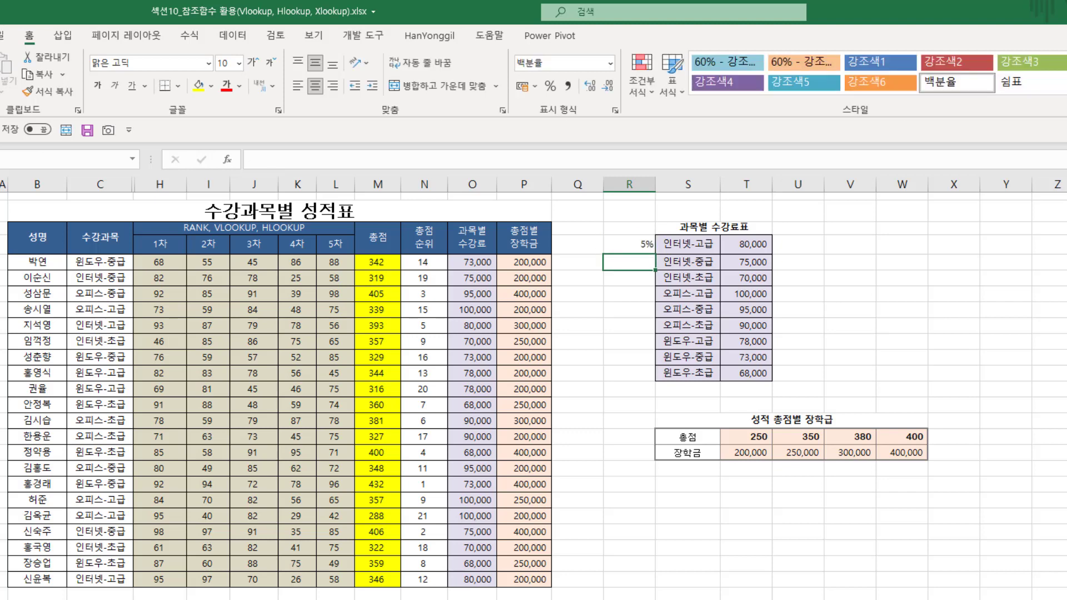
{"action": "type", "text": "7"}
{"action": "key", "text": "Return"}
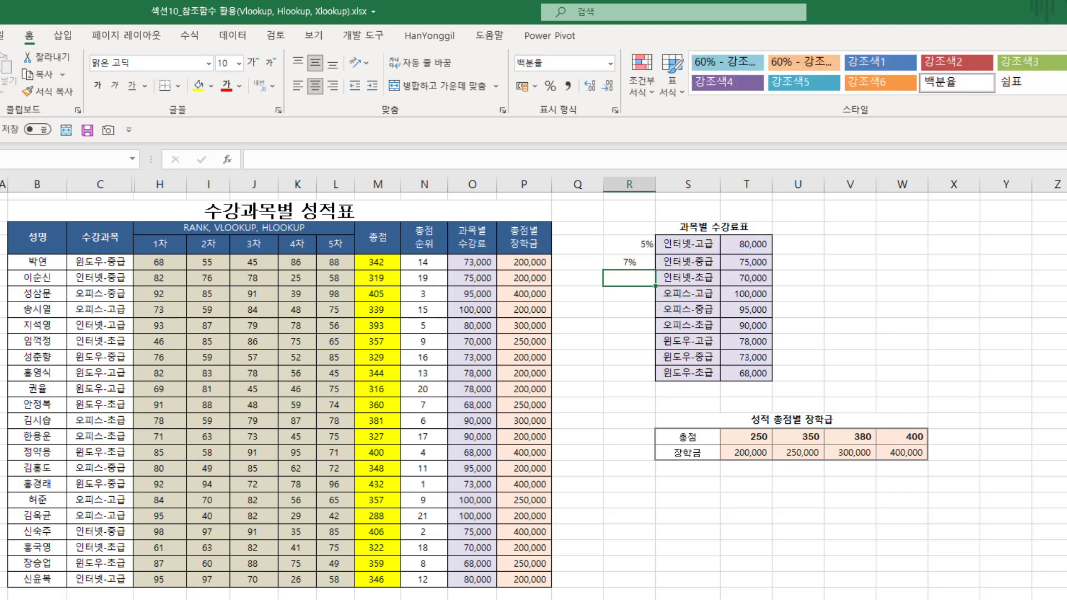
{"action": "type", "text": "11"}
{"action": "key", "text": "Return"}
{"action": "type", "text": "1"}
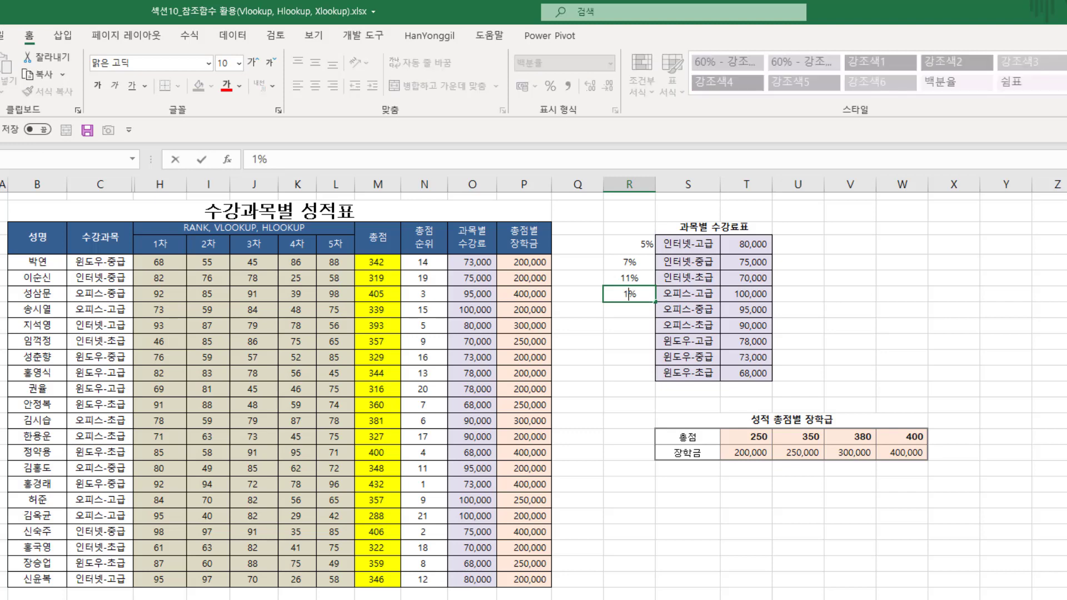
{"action": "type", "text": "3"}
{"action": "key", "text": "Return"}
{"action": "type", "text": "15"}
{"action": "key", "text": "Return"}
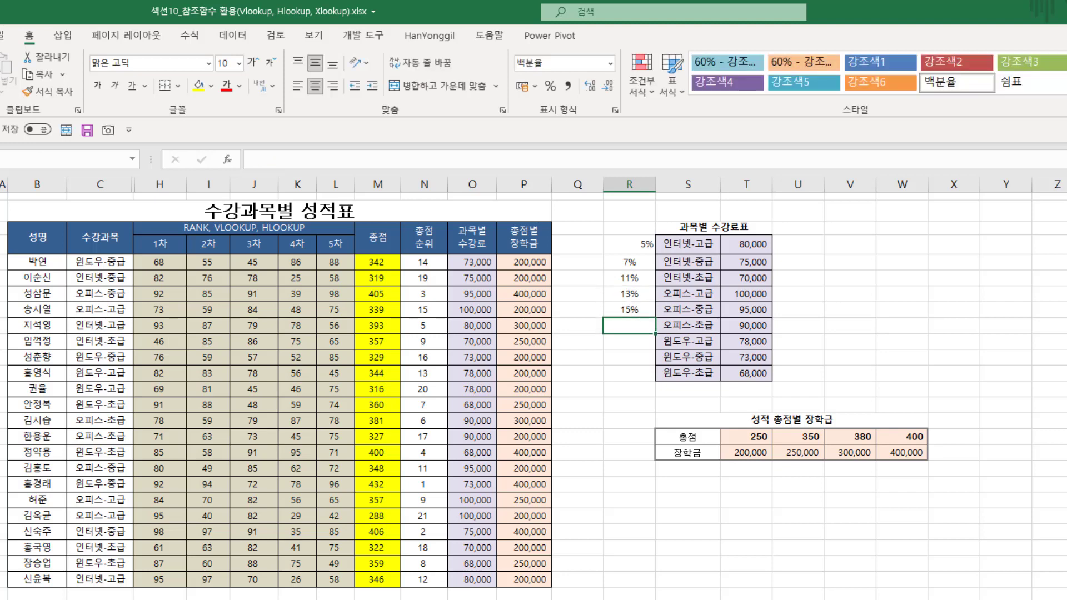
Step: Enter the remaining discount percentages 17, 19, 21 and 23 in cells R9:R12
{"action": "type", "text": "1"}
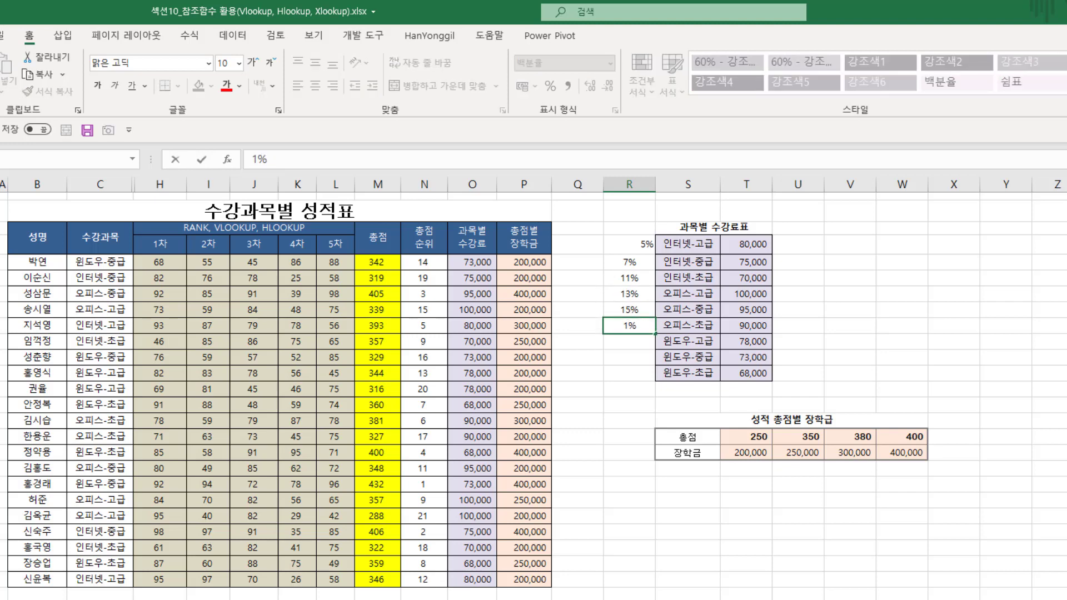
{"action": "type", "text": "7"}
{"action": "key", "text": "Return"}
{"action": "type", "text": "2"}
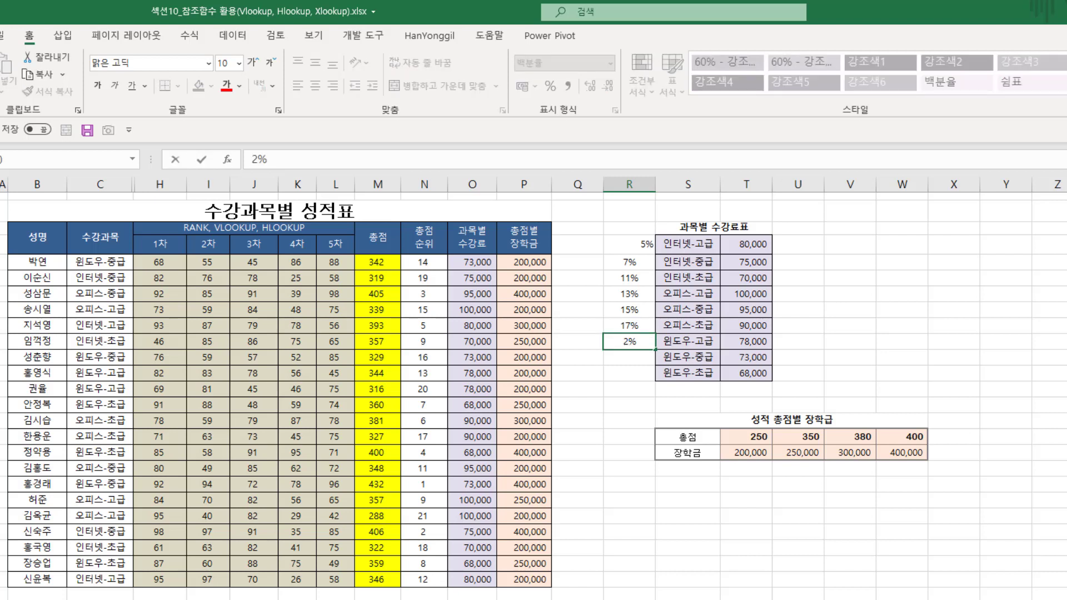
{"action": "key", "text": "BackSpace"}
{"action": "type", "text": "19"}
{"action": "key", "text": "Return"}
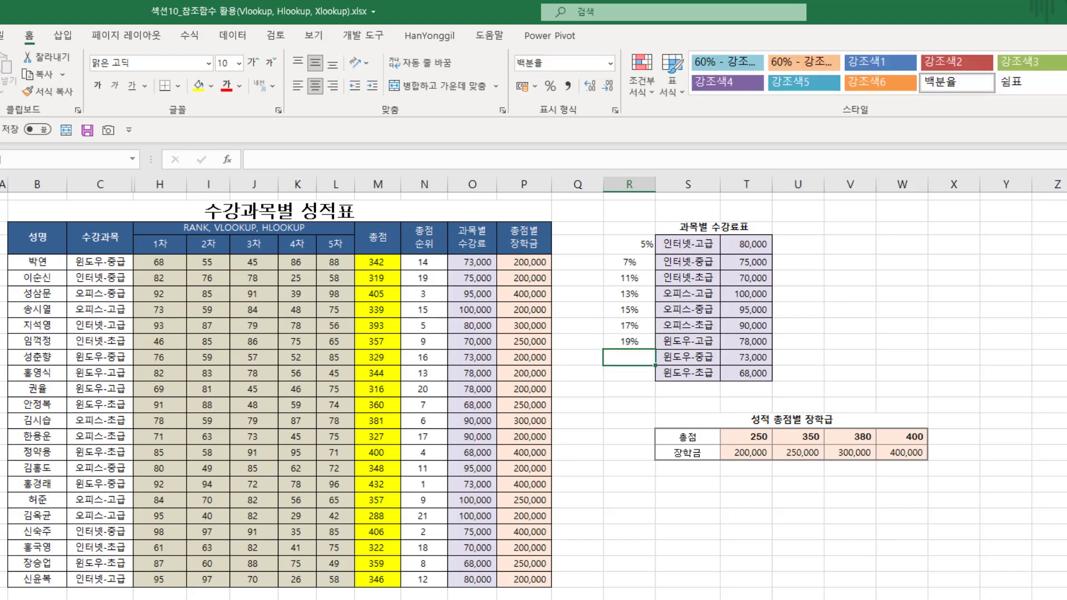
{"action": "type", "text": "21"}
{"action": "key", "text": "Return"}
{"action": "type", "text": "23"}
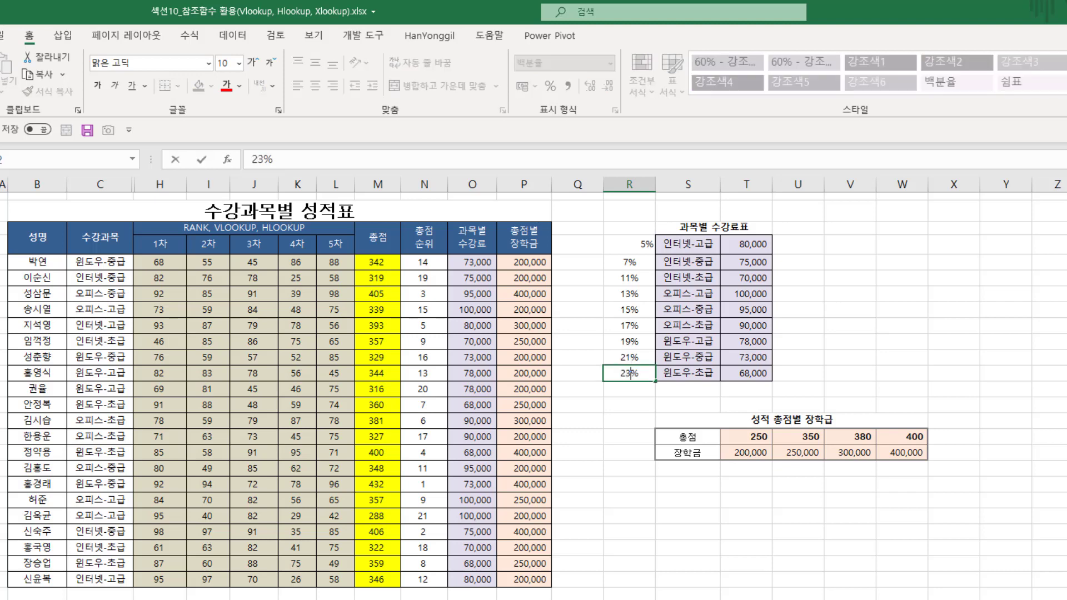
{"action": "key", "text": "Return"}
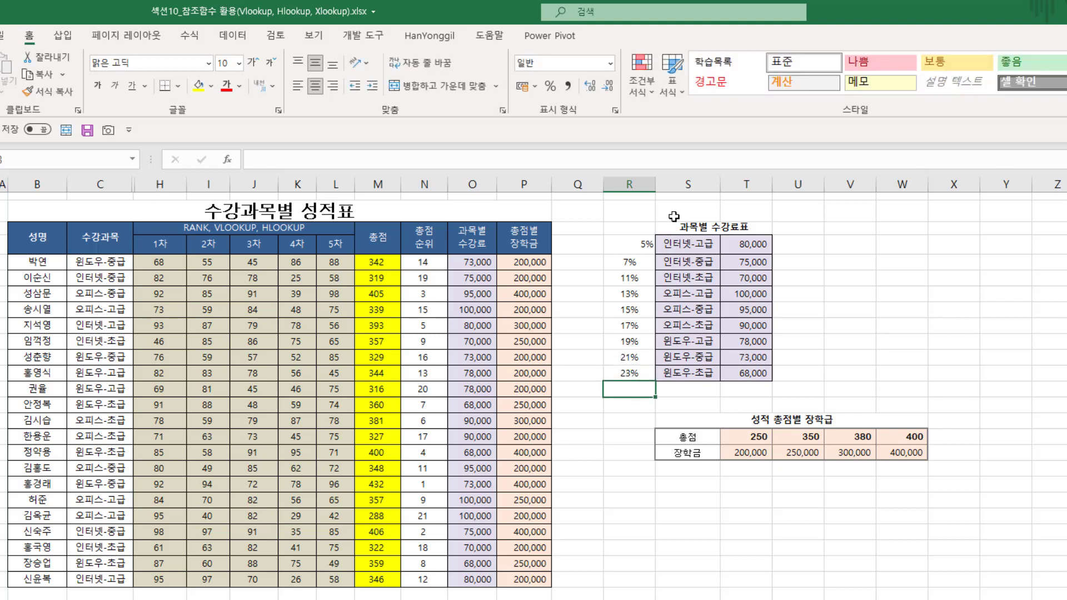
Step: Center the discount percentages in R4:R12 horizontally
{"action": "left_click_drag", "start_coordinate": [628, 237], "coordinate": [629, 373]}
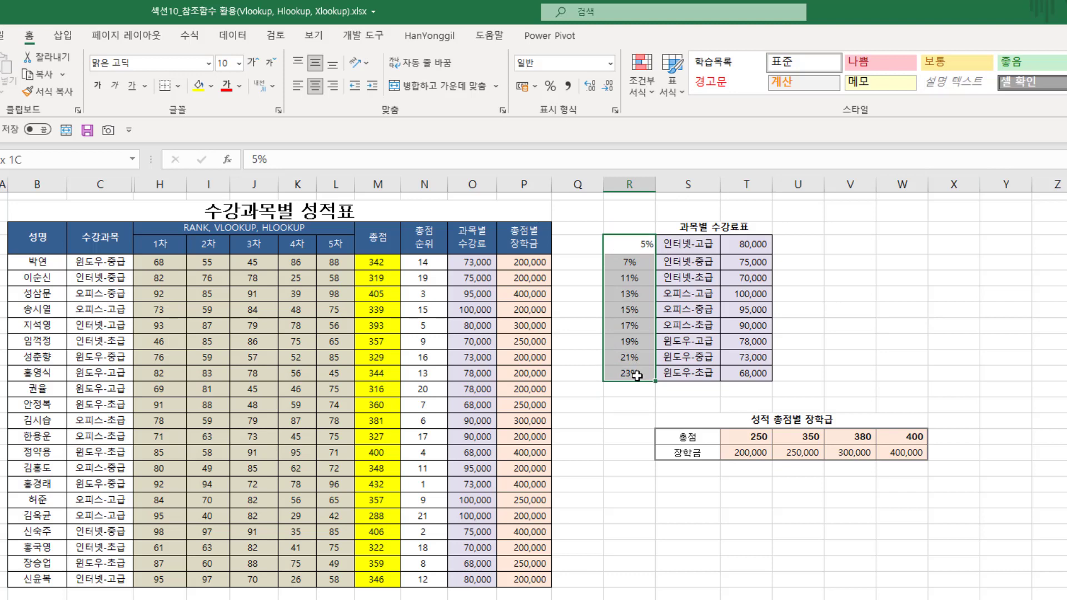
{"action": "left_click", "coordinate": [318, 92]}
{"action": "left_click", "coordinate": [627, 261]}
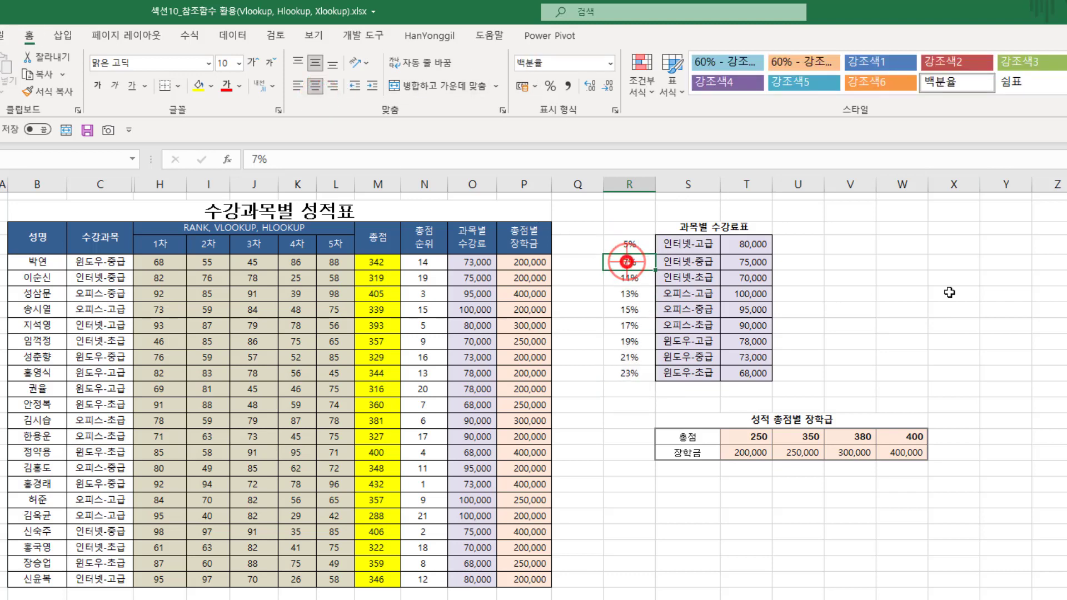
{"action": "left_click", "coordinate": [1017, 305]}
Step: Give the percentage cells R4:R12 thin solid inside and outline borders
{"action": "left_click_drag", "start_coordinate": [626, 239], "coordinate": [648, 372]}
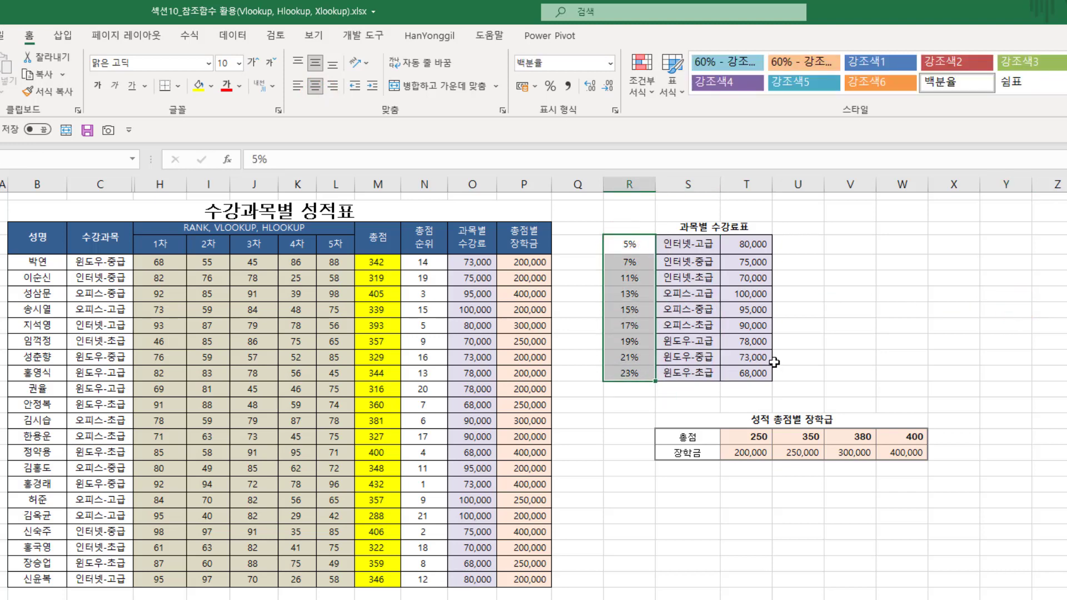
{"action": "key", "text": "ctrl+1"}
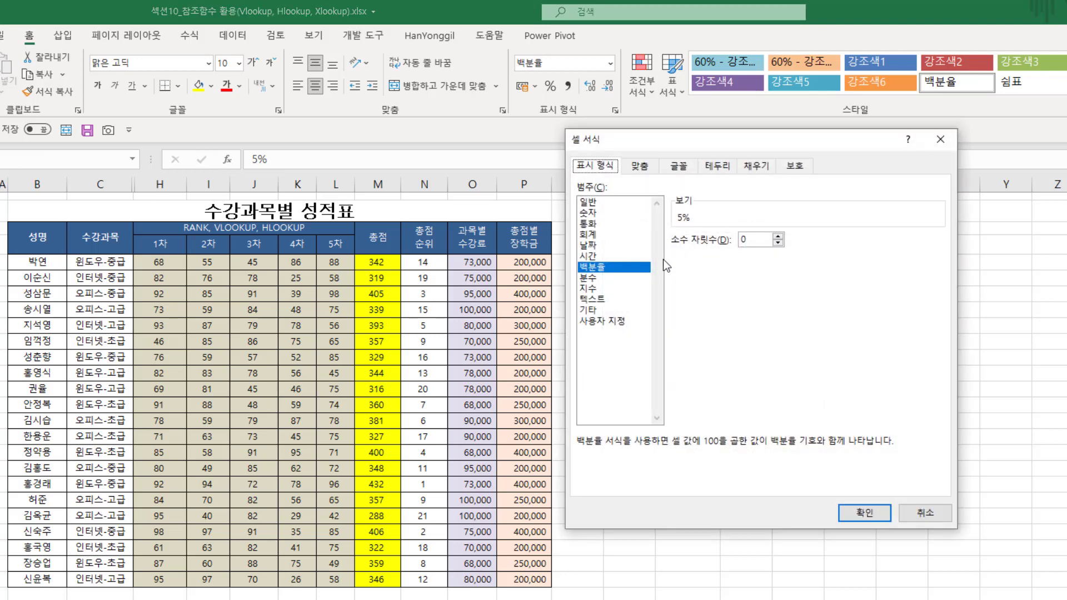
{"action": "left_click", "coordinate": [717, 165]}
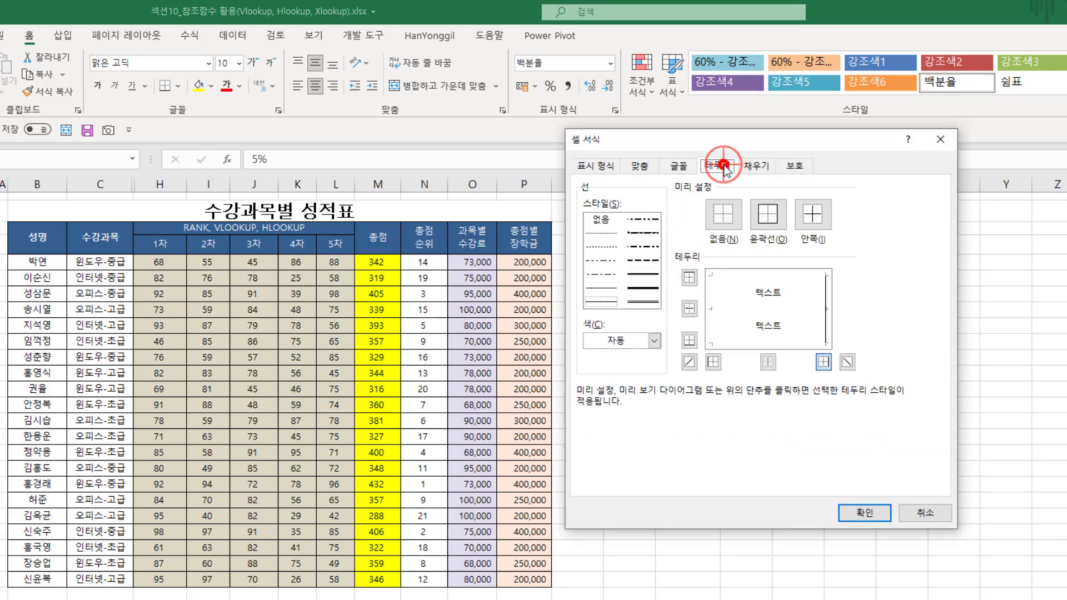
{"action": "left_click", "coordinate": [603, 302]}
{"action": "left_click", "coordinate": [809, 222]}
{"action": "left_click", "coordinate": [771, 222]}
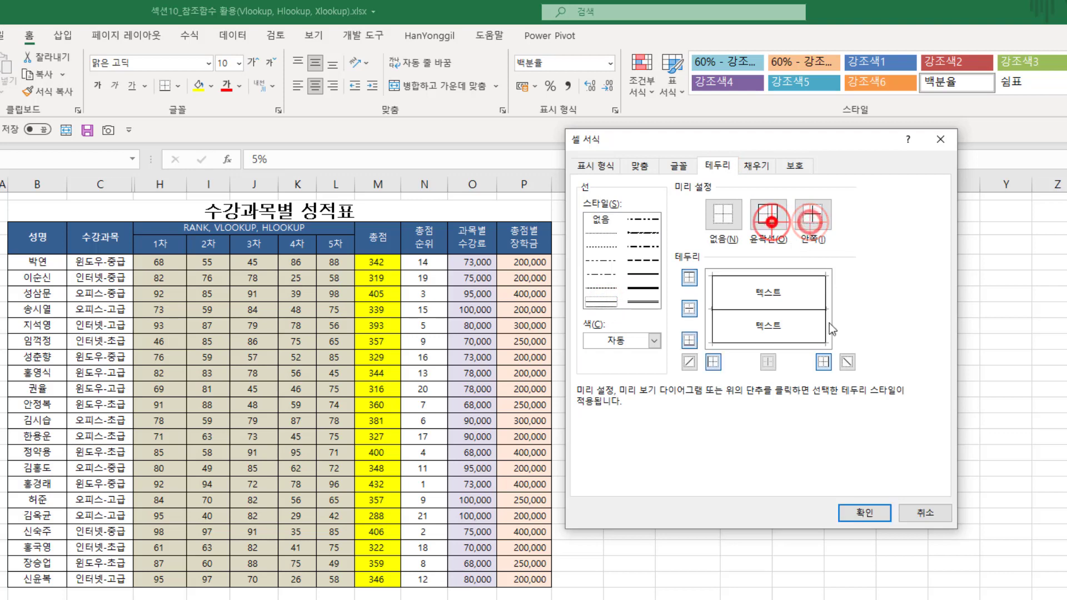
{"action": "left_click", "coordinate": [848, 503]}
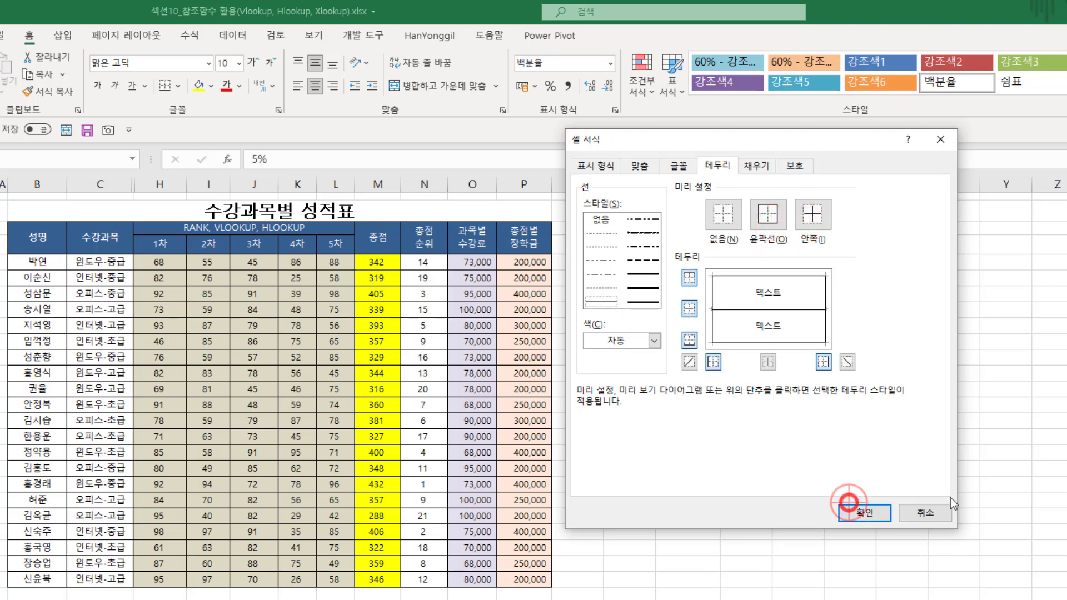
{"action": "left_click", "coordinate": [873, 503]}
{"action": "left_click", "coordinate": [925, 470]}
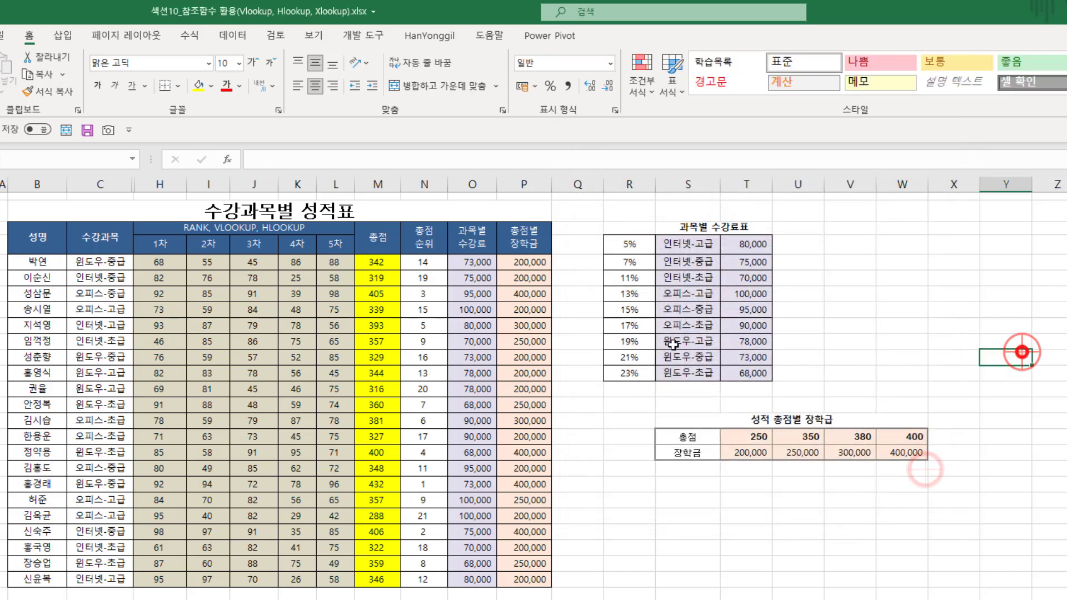
Step: Fill the percentage cells R4:R12 with yellow
{"action": "left_click", "coordinate": [624, 237]}
{"action": "left_click_drag", "start_coordinate": [626, 305], "coordinate": [630, 374]}
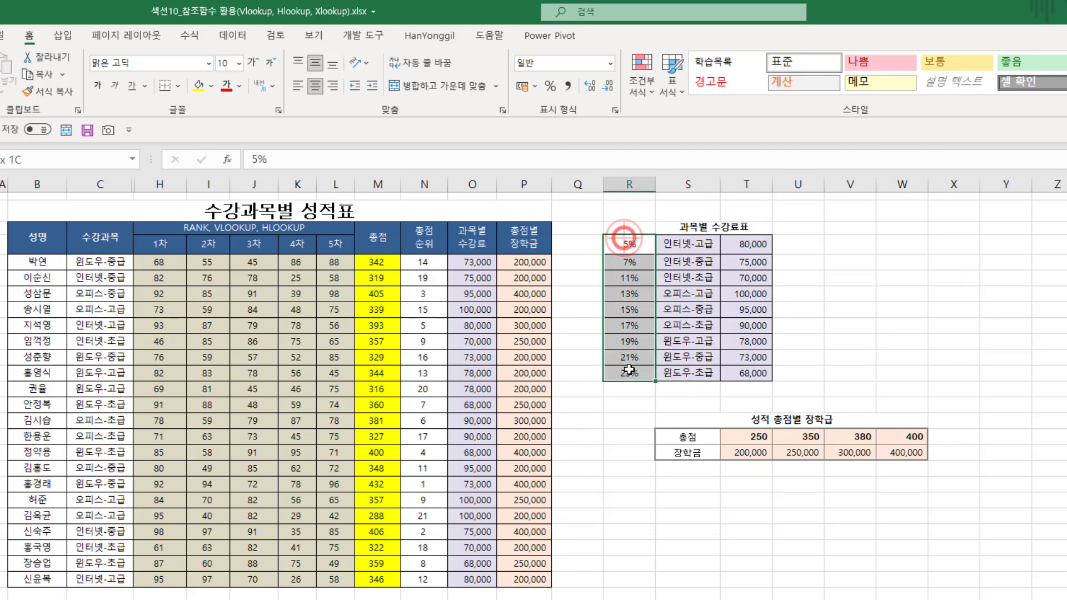
{"action": "left_click", "coordinate": [199, 85]}
{"action": "left_click", "coordinate": [647, 302]}
{"action": "left_click_drag", "start_coordinate": [629, 243], "coordinate": [752, 369]}
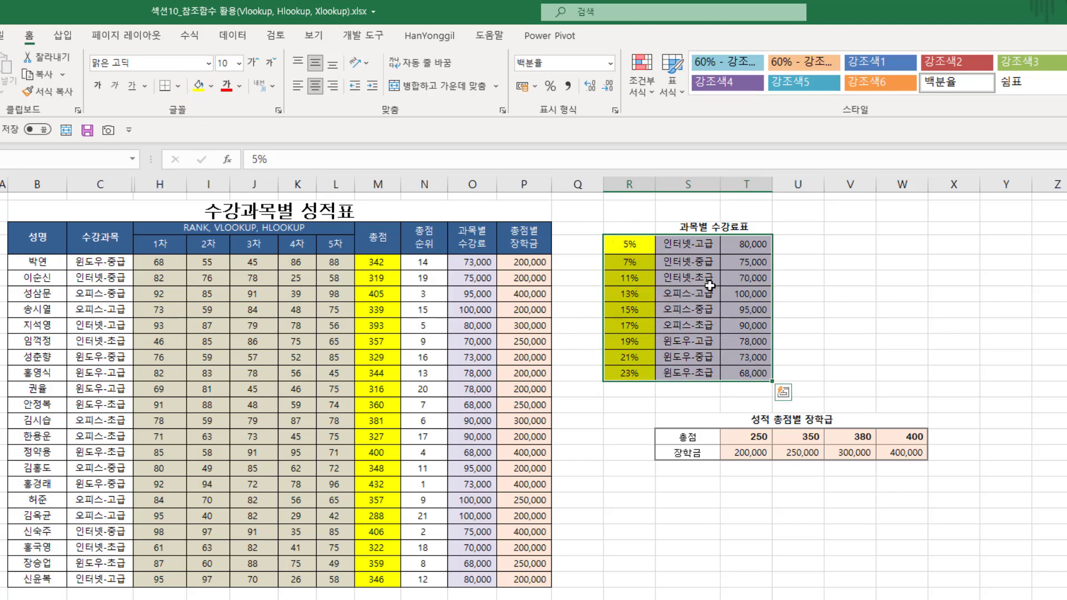
{"action": "left_click", "coordinate": [696, 245]}
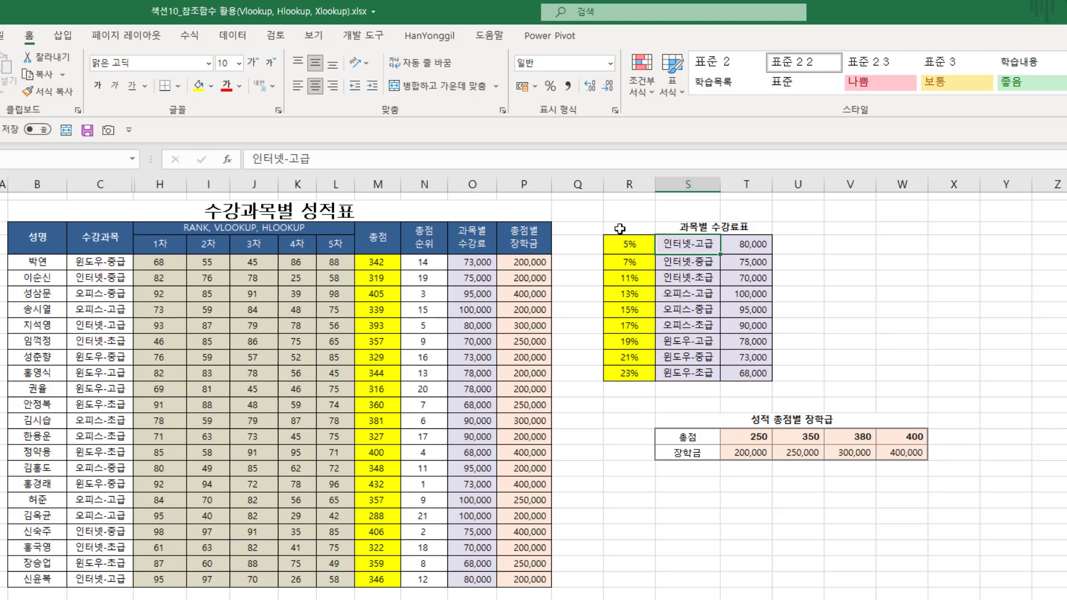
Step: Insert a blank column at R, before the discount percentages
{"action": "left_click", "coordinate": [622, 186]}
{"action": "right_click", "coordinate": [622, 186]}
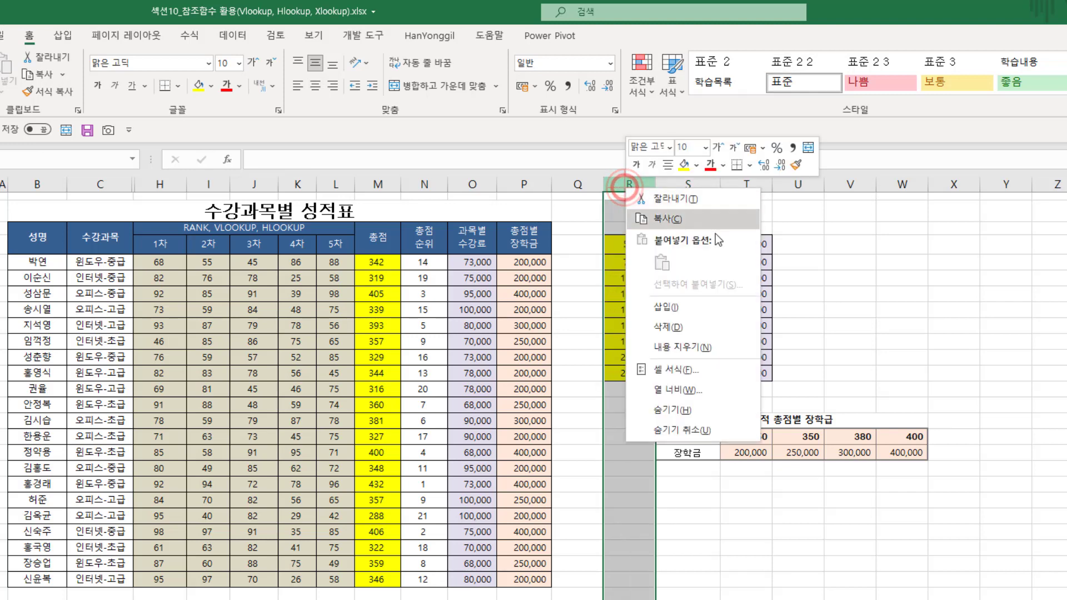
{"action": "left_click", "coordinate": [692, 308]}
{"action": "left_click", "coordinate": [747, 373]}
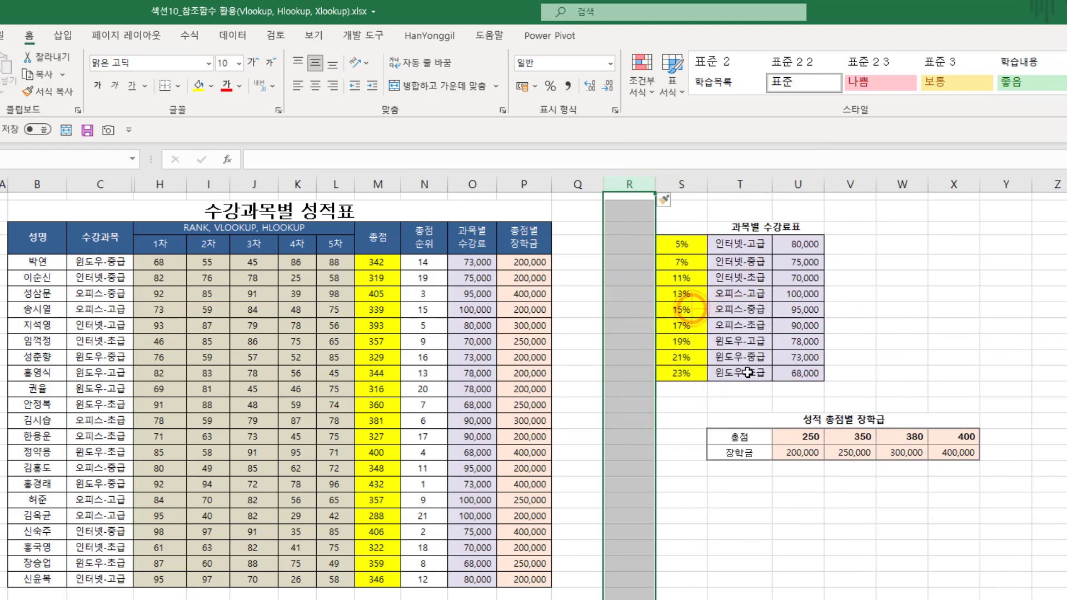
Step: Enter the column heading 할인율 in Q4, next to the scholarship column
{"action": "left_click", "coordinate": [556, 243]}
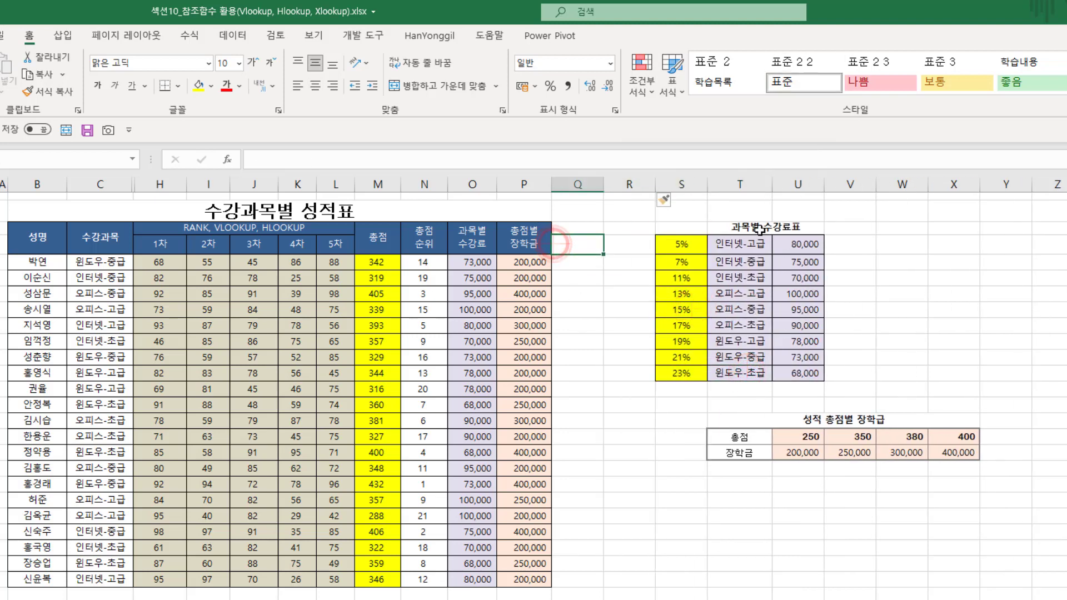
{"action": "type", "text": "gk"}
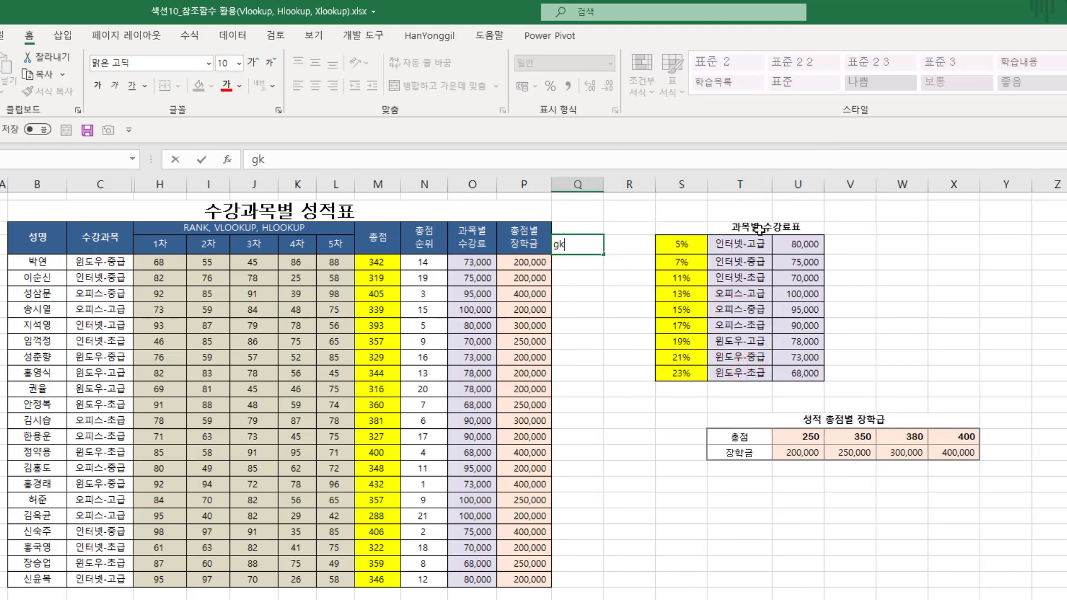
{"action": "type", "text": "ㅎㅏㄹ인유"}
{"action": "key", "text": "Return"}
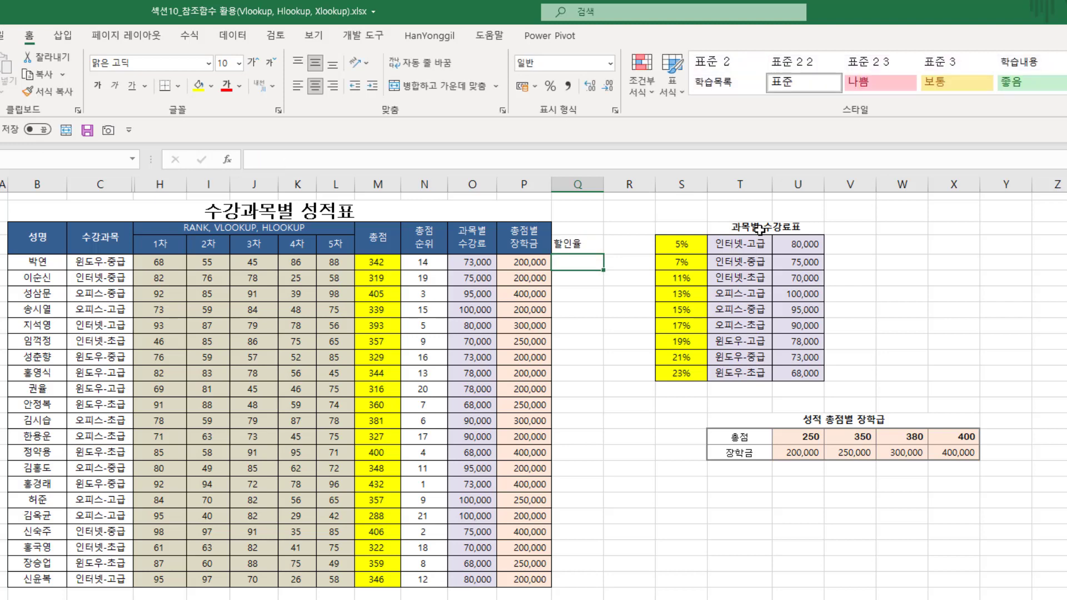
Step: Apply all borders to the discount rate column Q4:Q25
{"action": "left_click_drag", "start_coordinate": [566, 243], "coordinate": [577, 581]}
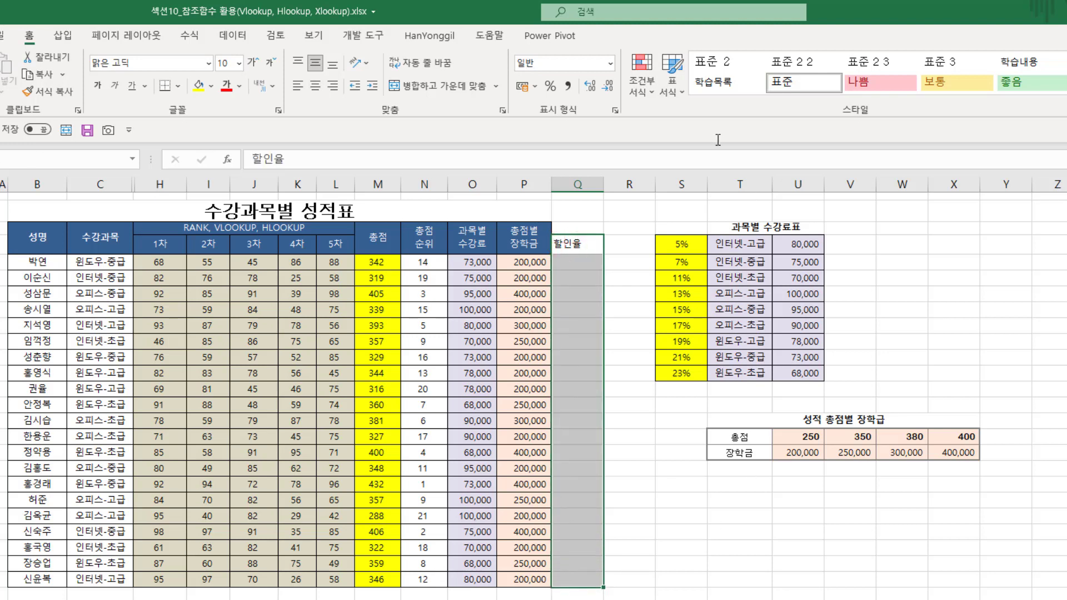
{"action": "left_click", "coordinate": [181, 86]}
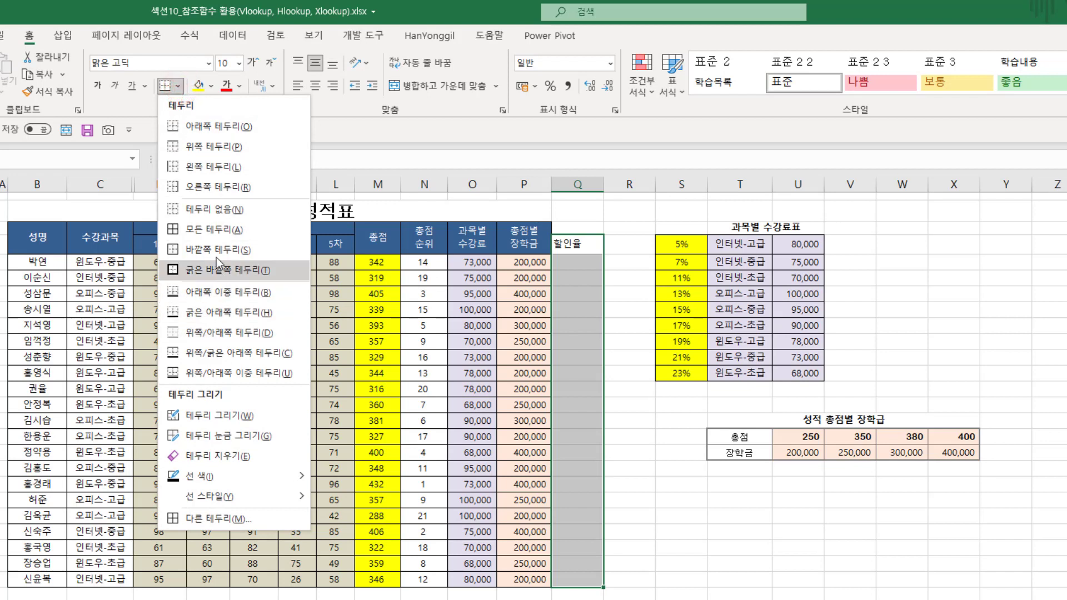
{"action": "left_click", "coordinate": [221, 234]}
{"action": "left_click", "coordinate": [643, 465]}
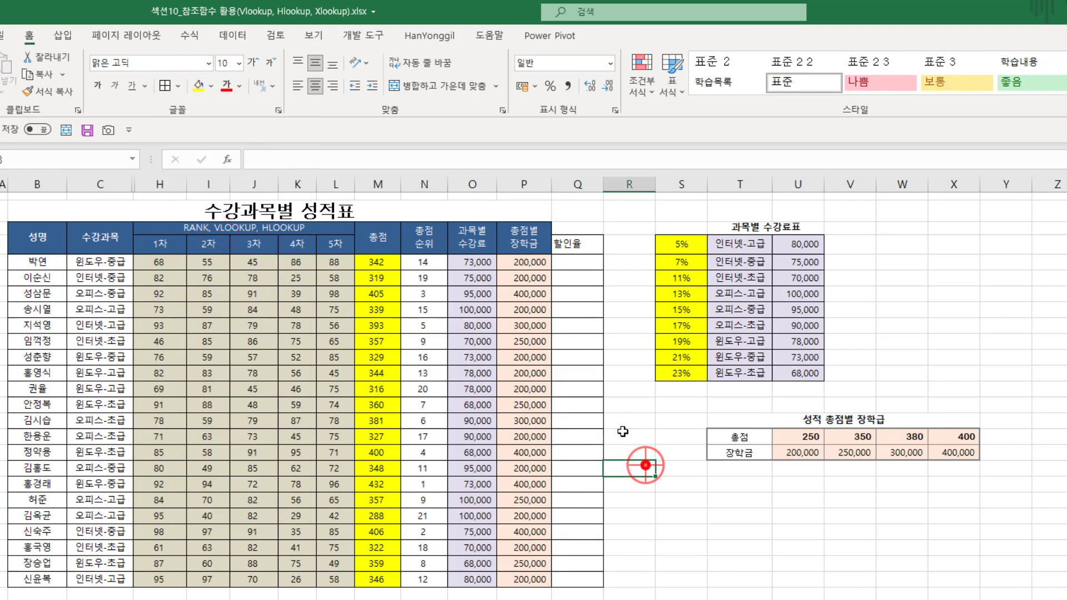
{"action": "left_click", "coordinate": [577, 248]}
{"action": "key", "text": "Return"}
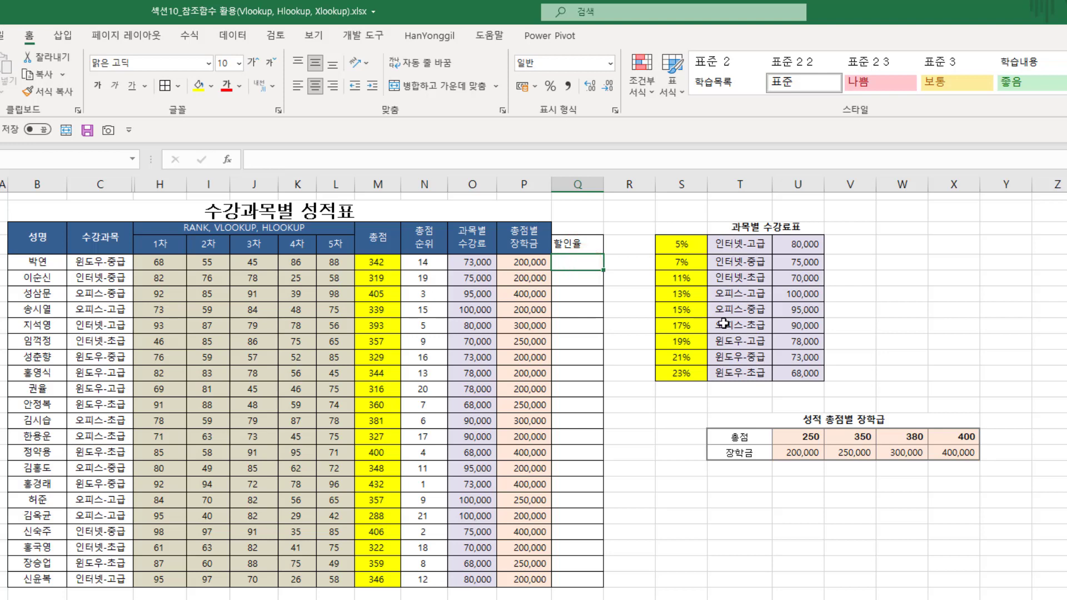
{"action": "left_click", "coordinate": [750, 249]}
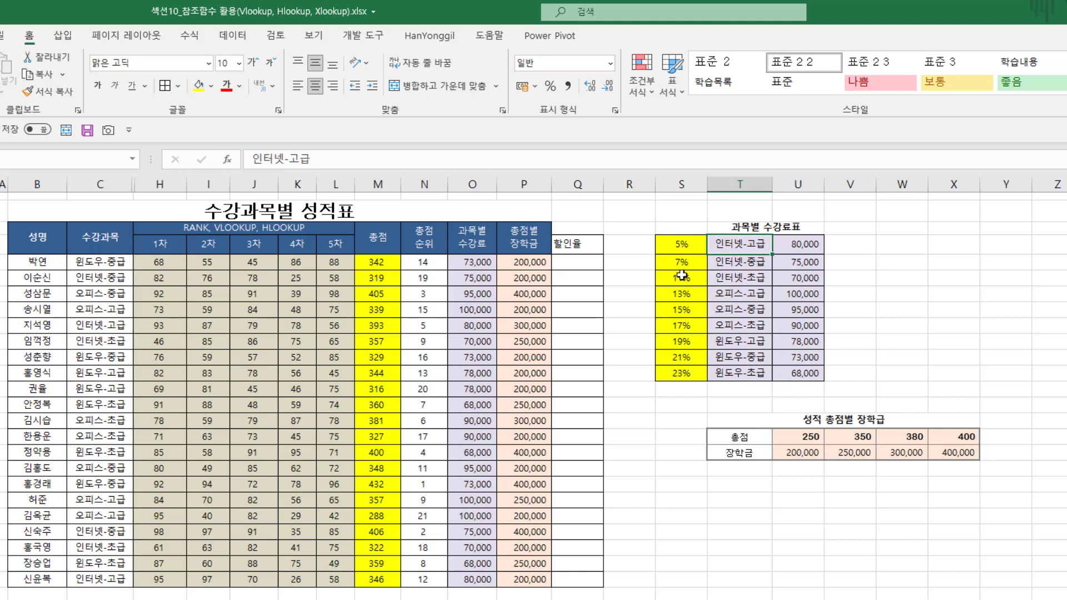
{"action": "left_click", "coordinate": [588, 256]}
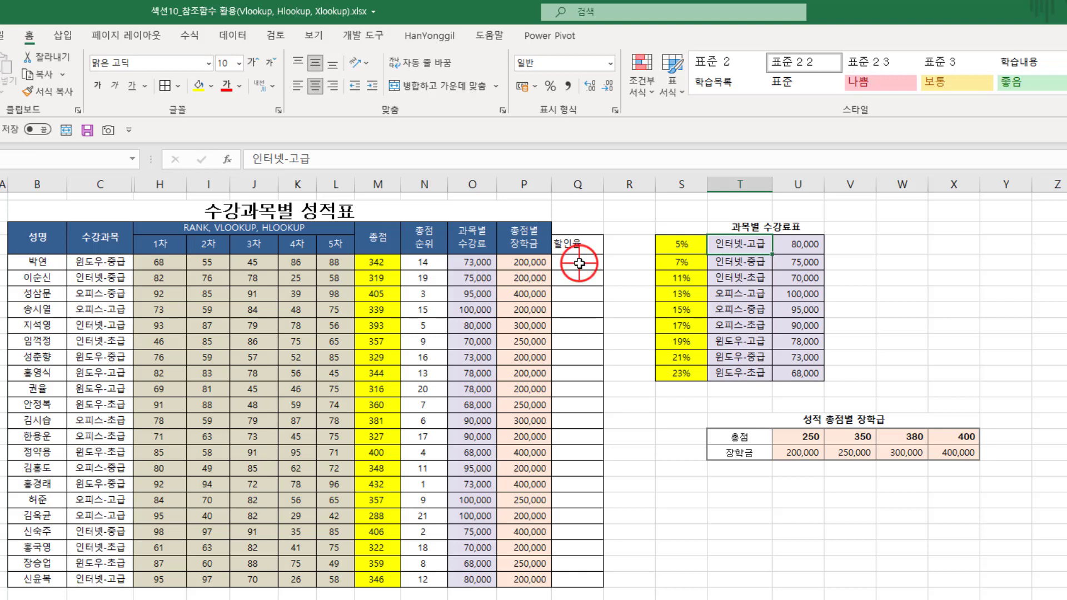
{"action": "left_click", "coordinate": [104, 264]}
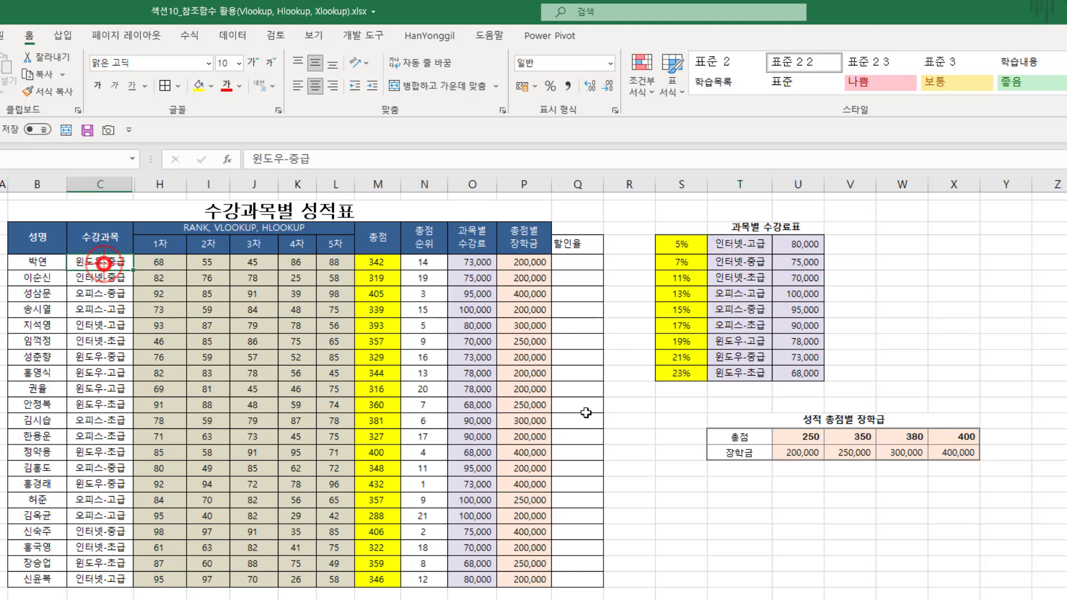
Step: Examine how the discount rates in S4:S12 line up with the course names and fees of the 과목별 수강료표
{"action": "left_click", "coordinate": [685, 357]}
{"action": "left_click", "coordinate": [589, 264]}
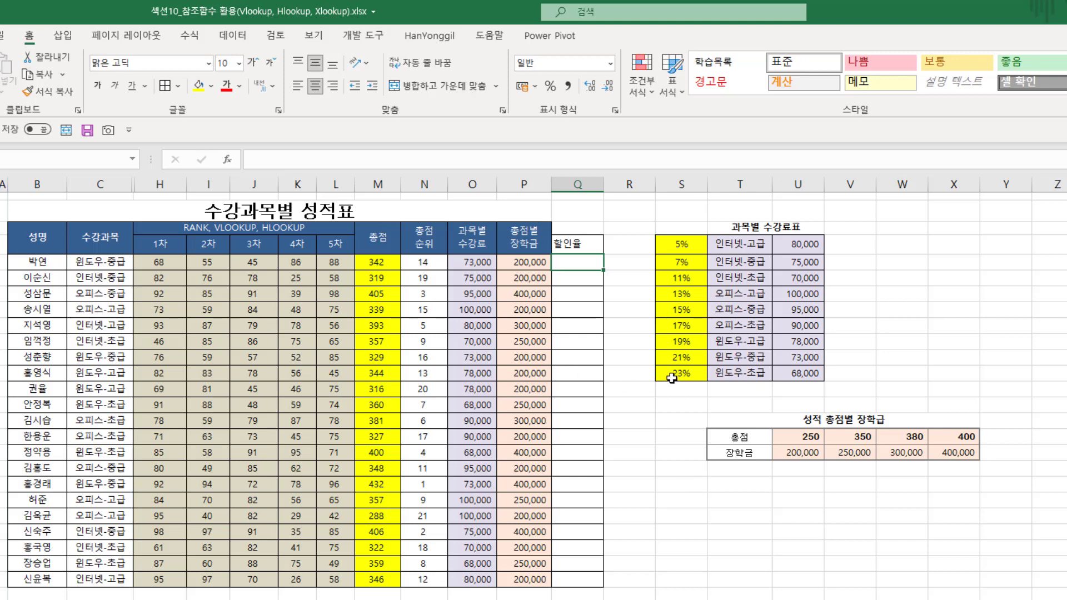
{"action": "left_click", "coordinate": [762, 265]}
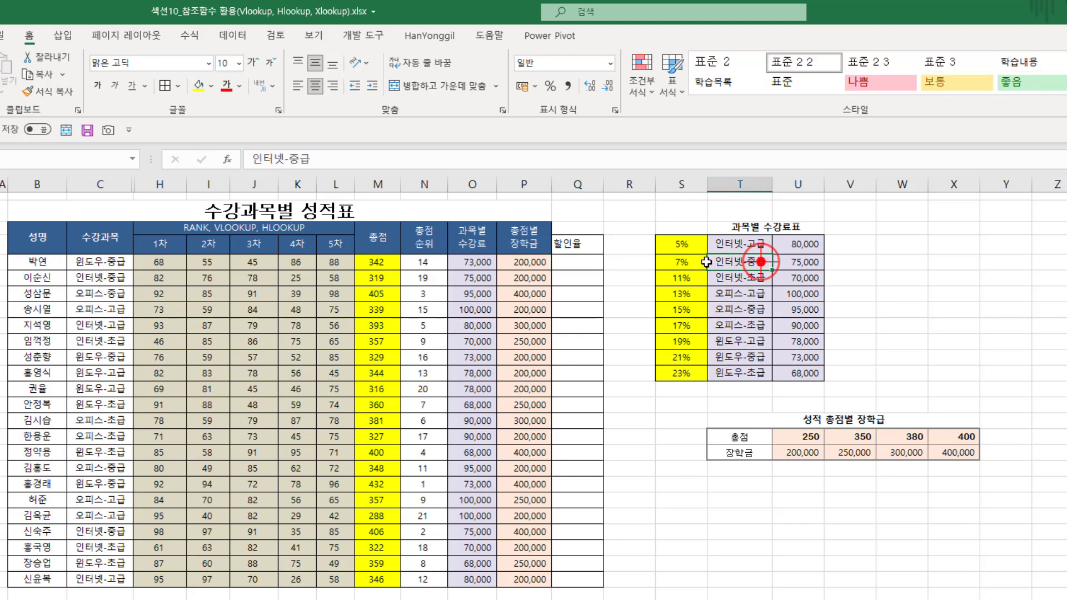
{"action": "left_click", "coordinate": [683, 262]}
{"action": "left_click", "coordinate": [582, 273]}
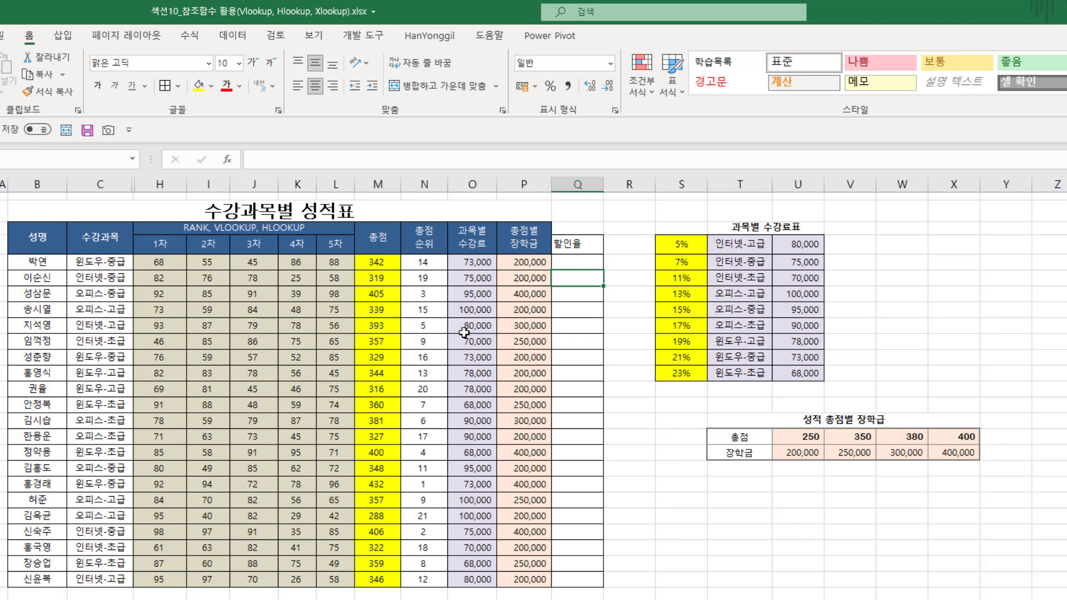
{"action": "left_click_drag", "start_coordinate": [739, 245], "coordinate": [738, 373]}
{"action": "left_click_drag", "start_coordinate": [742, 244], "coordinate": [810, 377]}
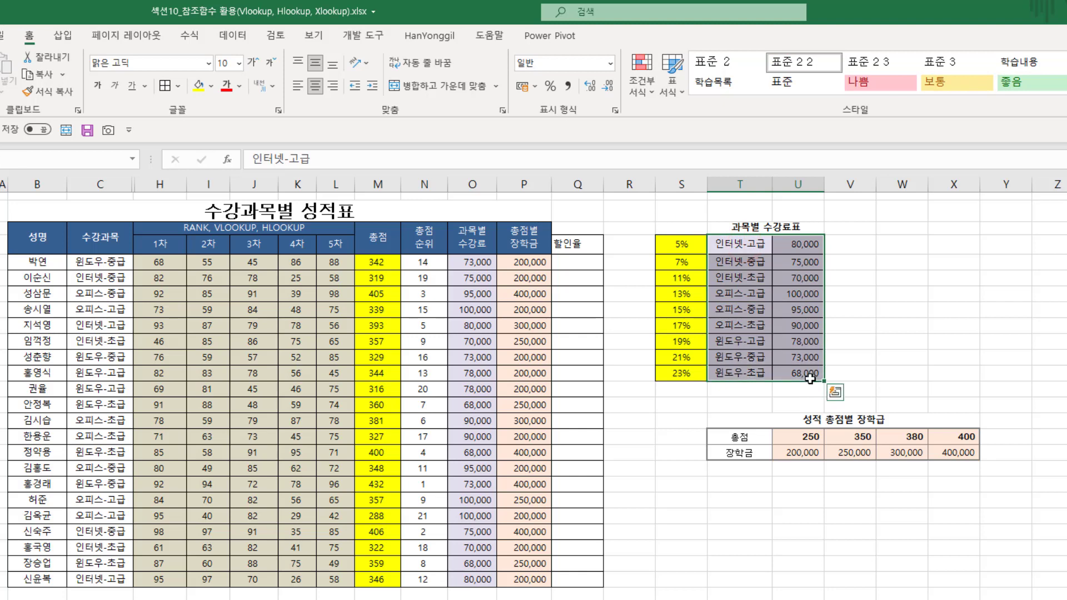
{"action": "left_click_drag", "start_coordinate": [752, 235], "coordinate": [677, 379]}
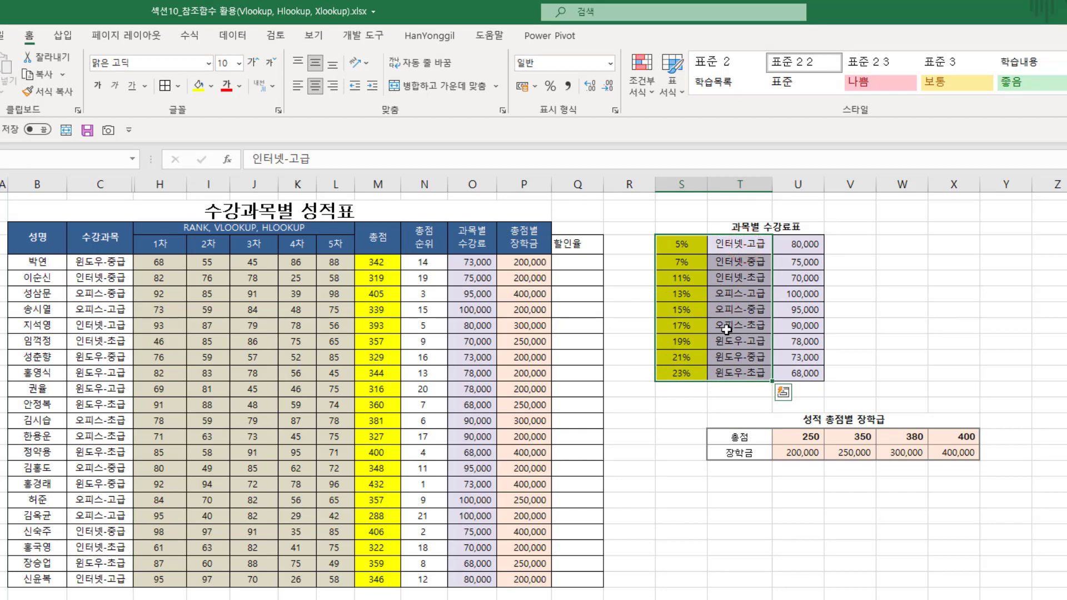
{"action": "left_click", "coordinate": [889, 271]}
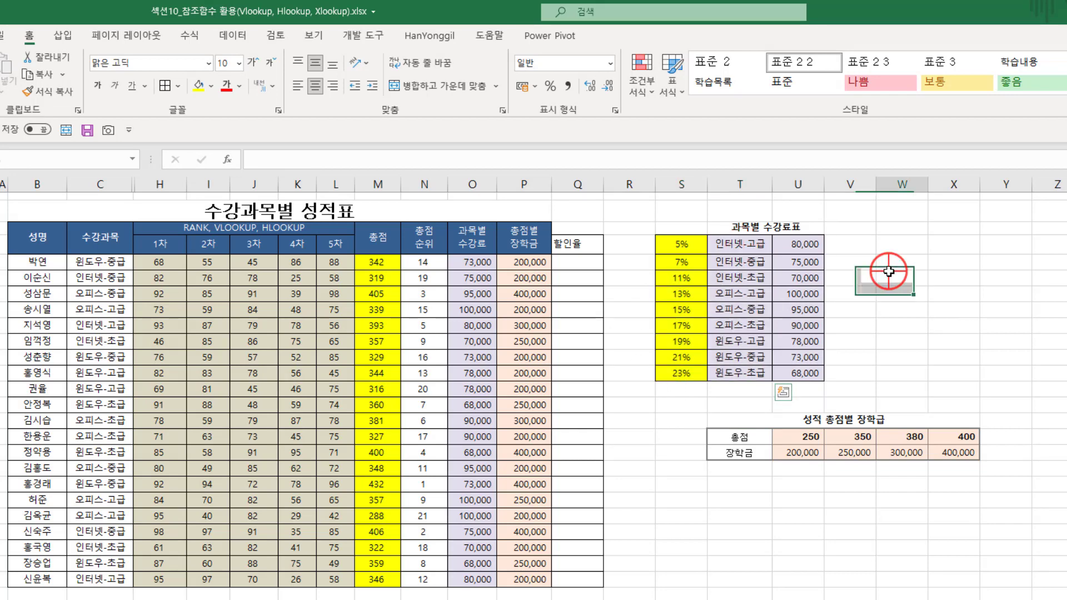
{"action": "left_click", "coordinate": [581, 263]}
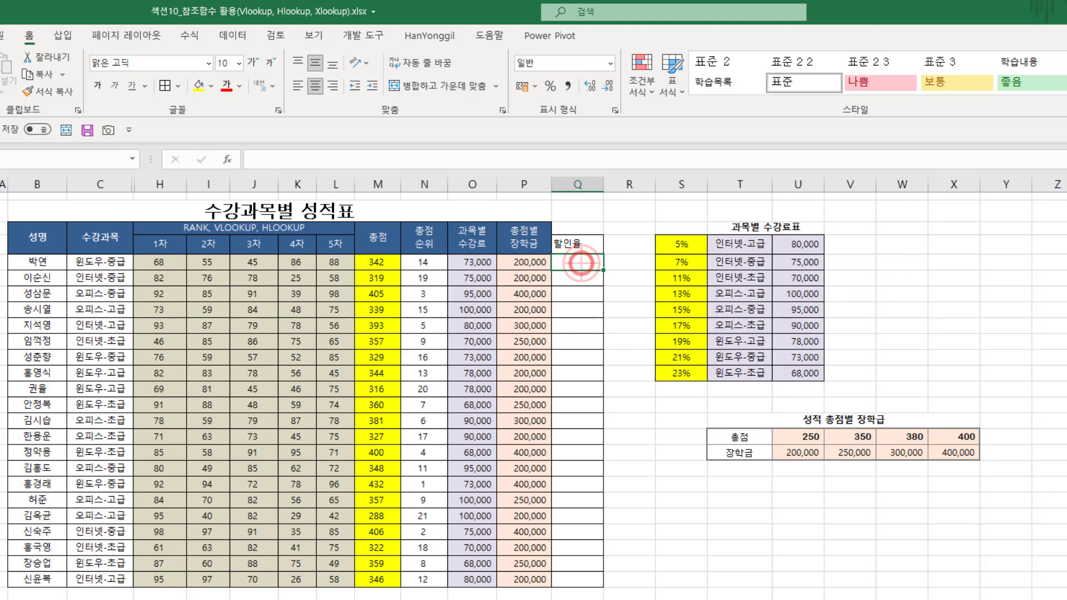
{"action": "type", "text": "="}
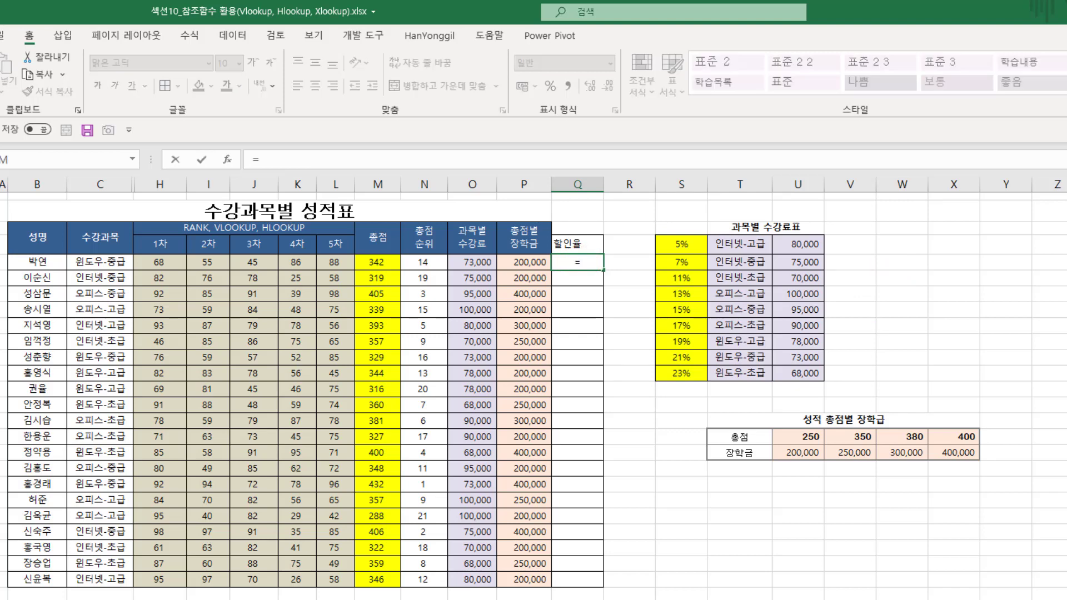
{"action": "key", "text": "Escape"}
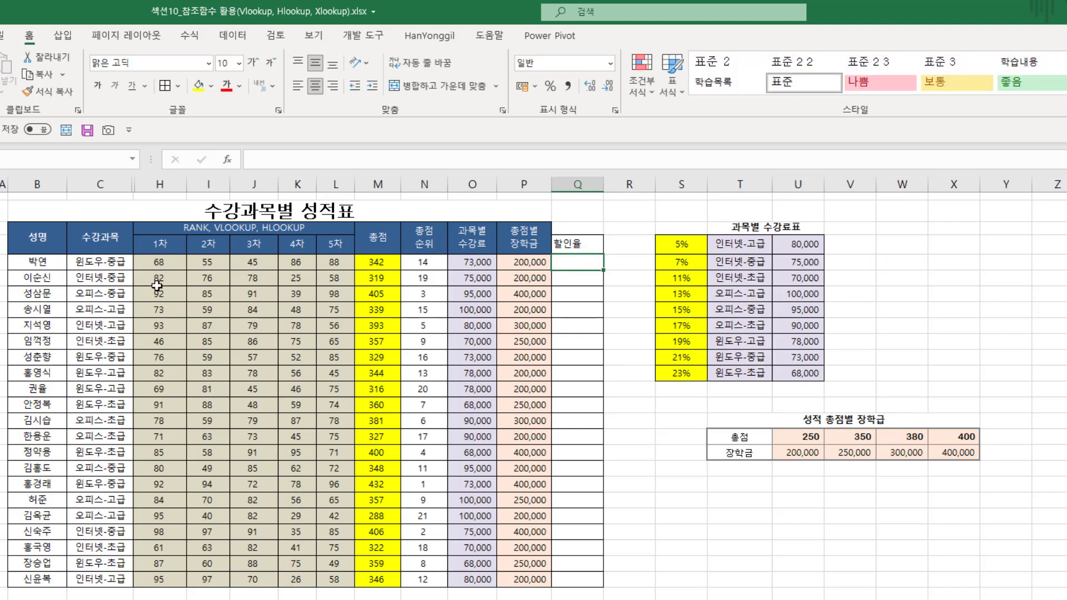
{"action": "left_click", "coordinate": [101, 261]}
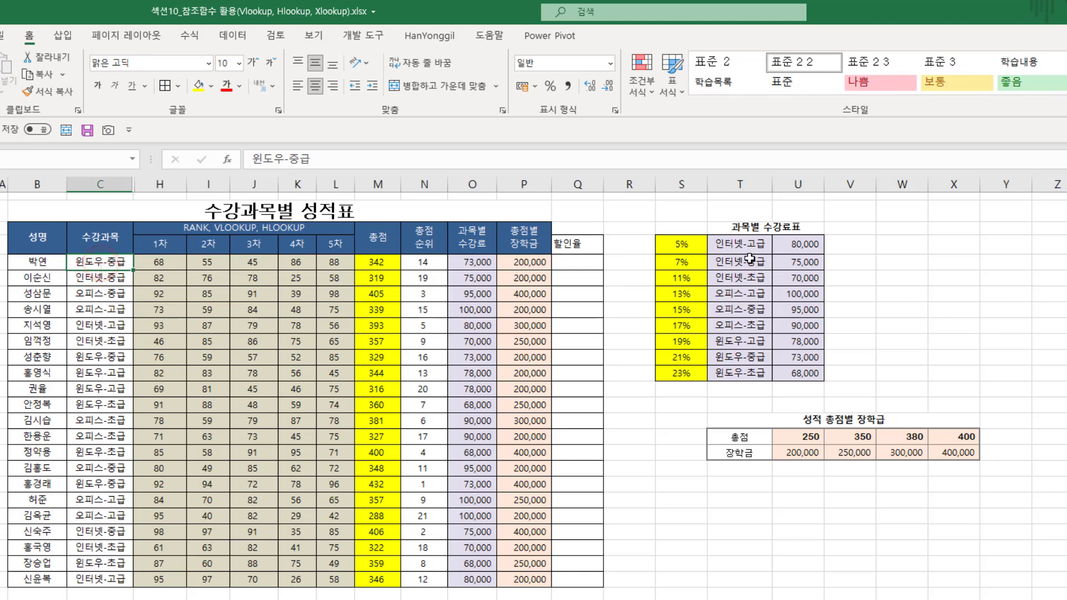
{"action": "left_click_drag", "start_coordinate": [746, 256], "coordinate": [738, 375]}
{"action": "left_click_drag", "start_coordinate": [567, 266], "coordinate": [566, 278]}
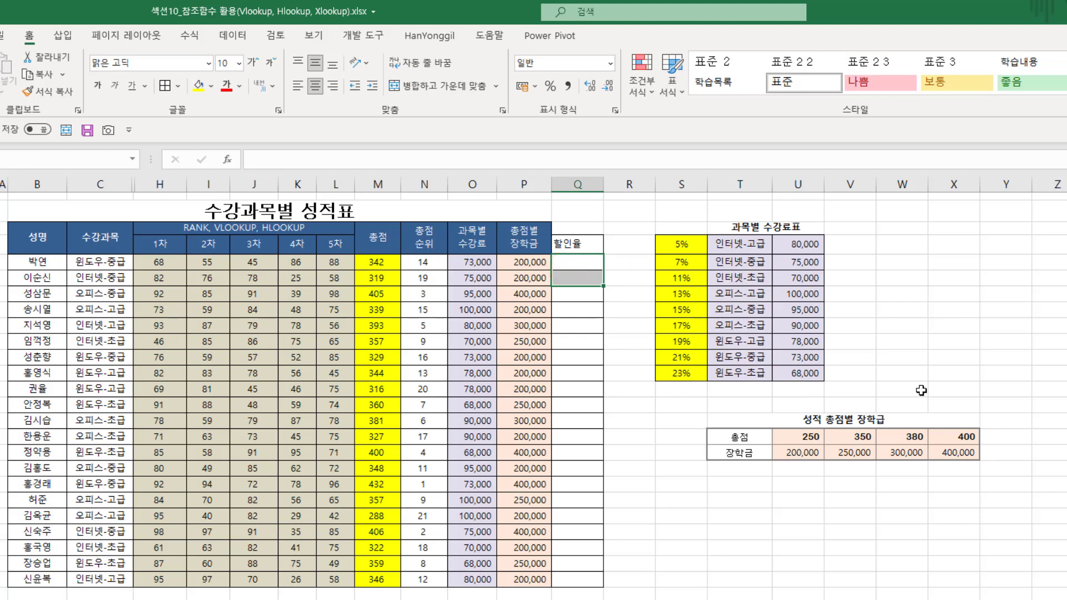
{"action": "left_click", "coordinate": [590, 267]}
{"action": "type", "text": "="}
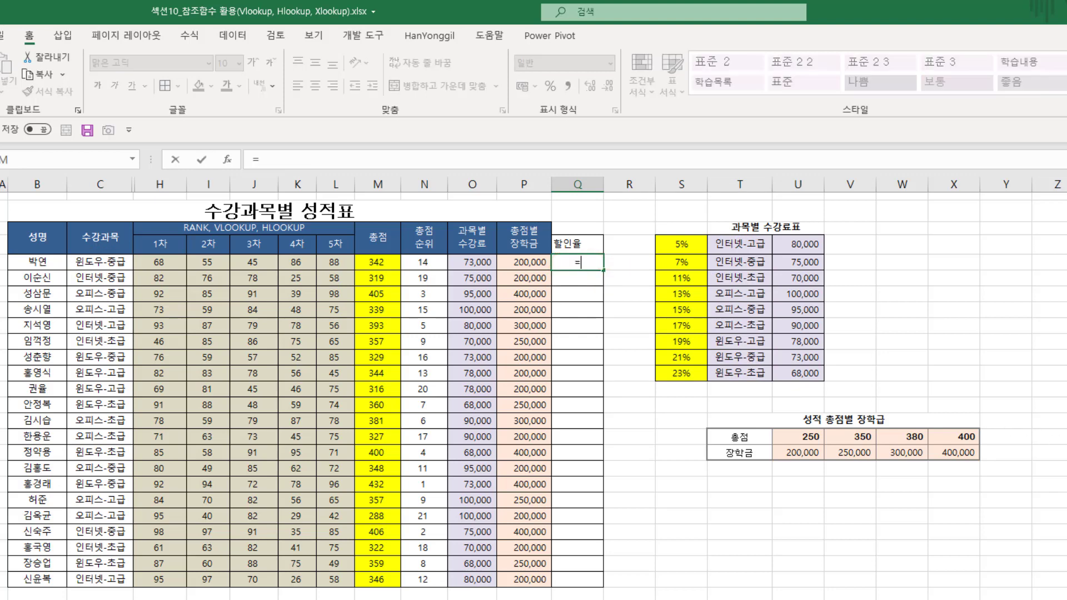
{"action": "type", "text": "피"}
{"action": "key", "text": "BackSpace"}
{"action": "type", "text": "vl"}
{"action": "key", "text": "Tab"}
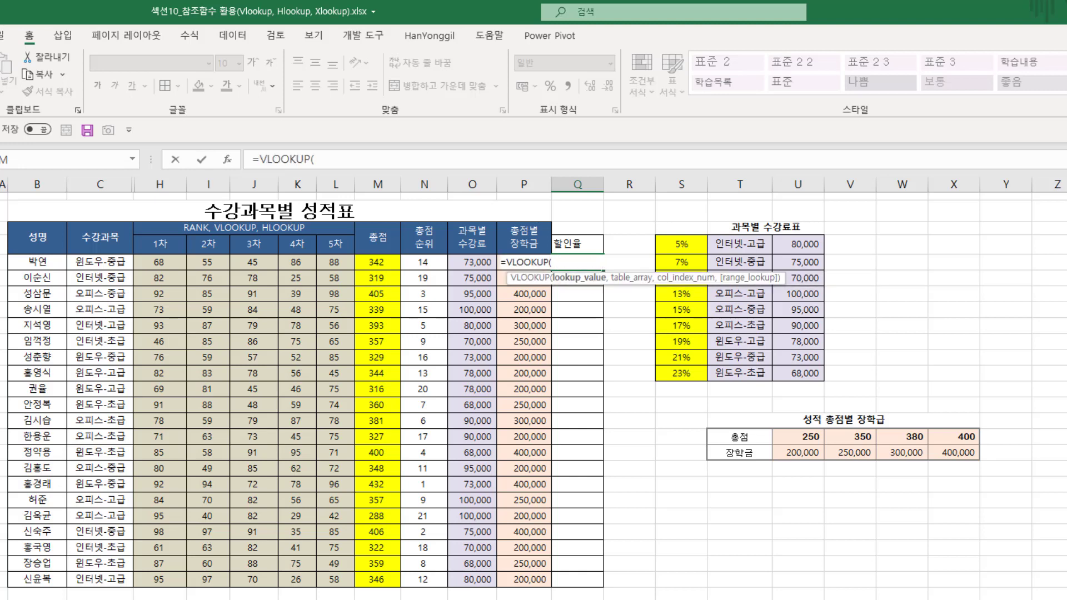
{"action": "key", "text": "Escape"}
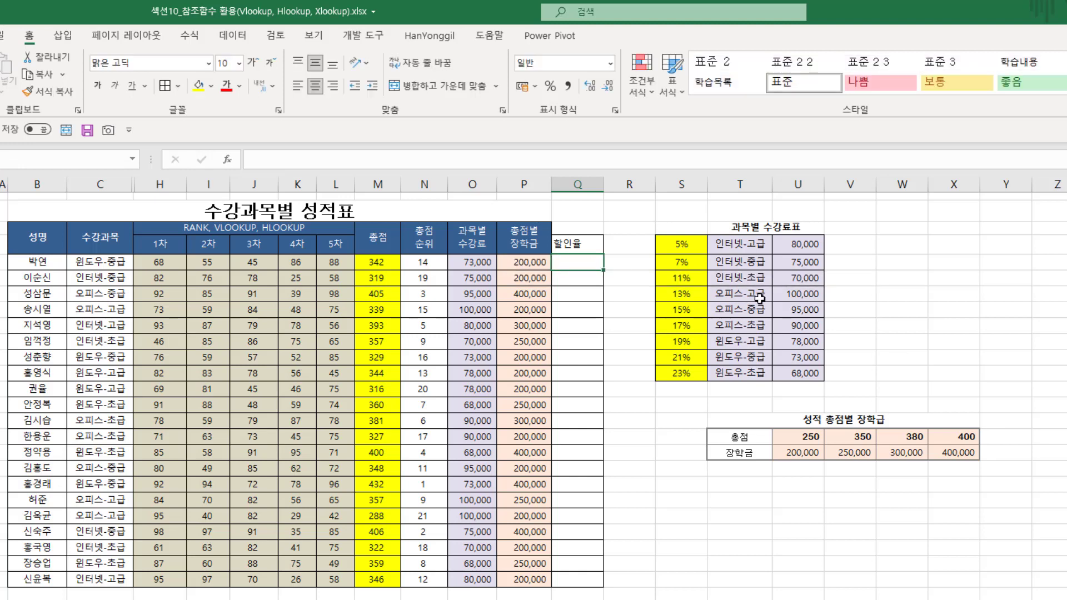
Step: Left-align the 할인율 cells Q5:Q25
{"action": "left_click_drag", "start_coordinate": [589, 260], "coordinate": [579, 575]}
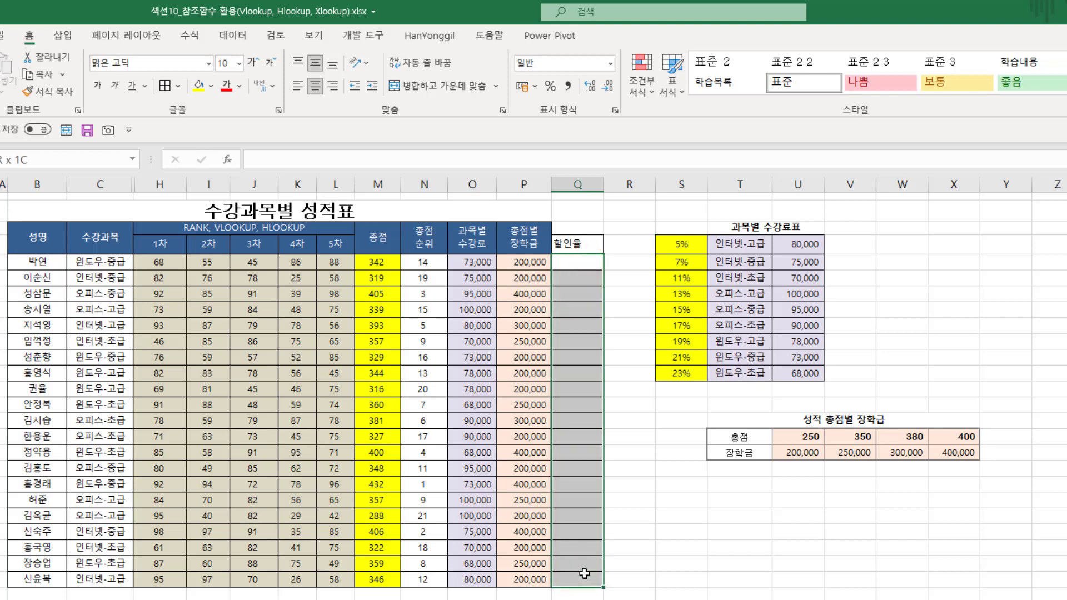
{"action": "left_click", "coordinate": [291, 86]}
Step: Try a VLOOKUP formula in Q5 with C5 as lookup value and $S$4:$U$12 as the absolute table range
{"action": "left_click", "coordinate": [566, 266]}
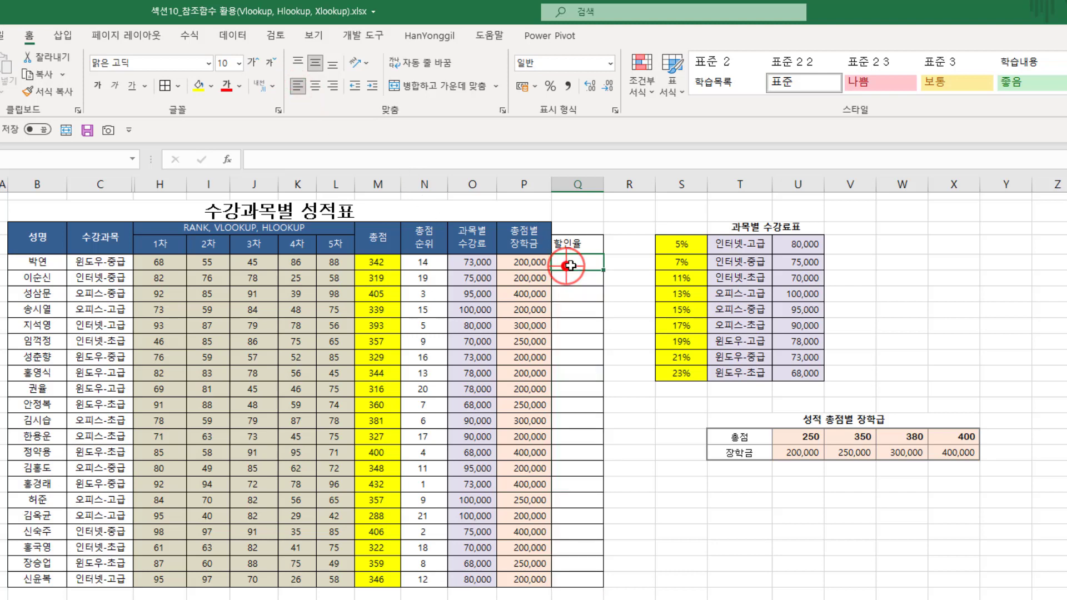
{"action": "type", "text": "=vl"}
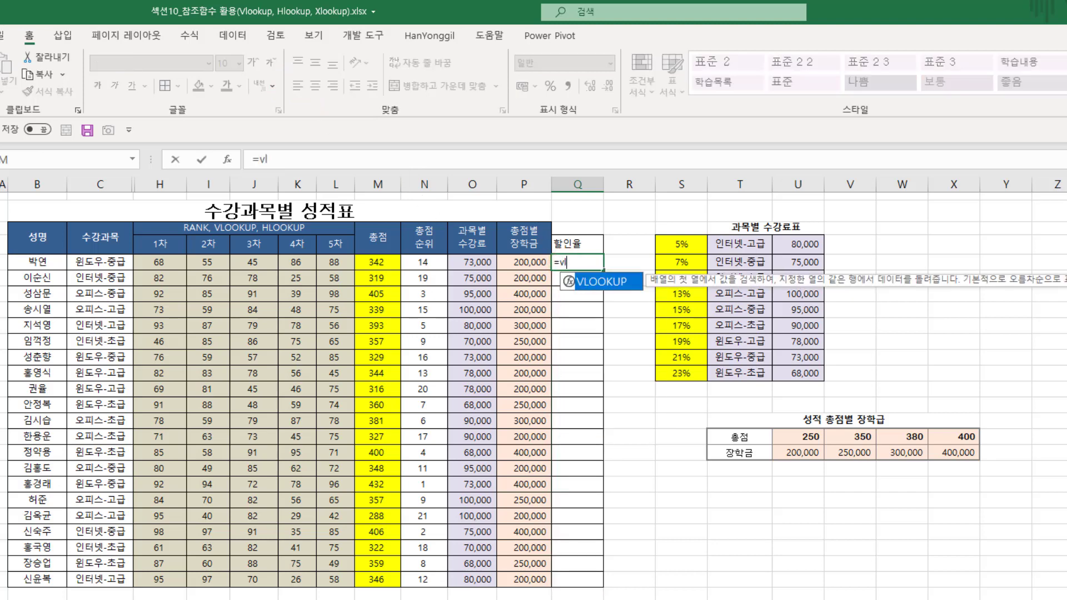
{"action": "key", "text": "Tab"}
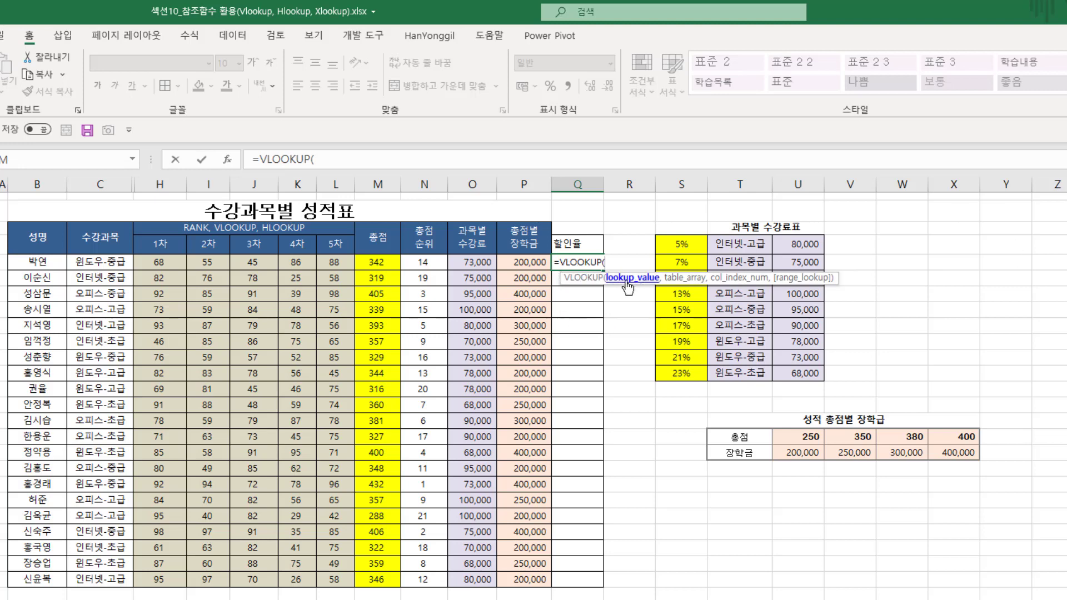
{"action": "left_click", "coordinate": [83, 263]}
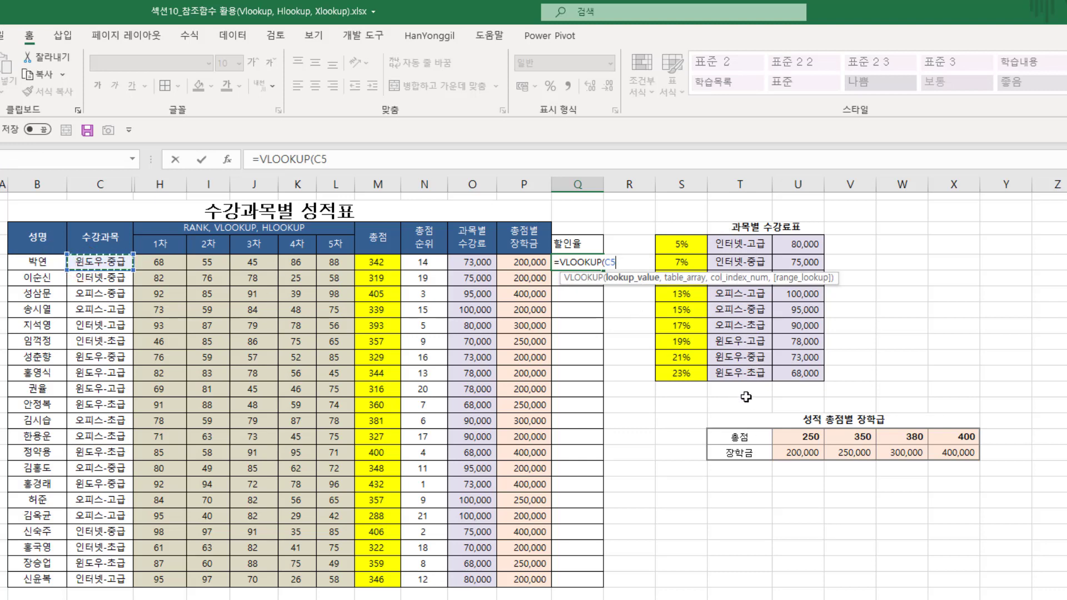
{"action": "type", "text": ","}
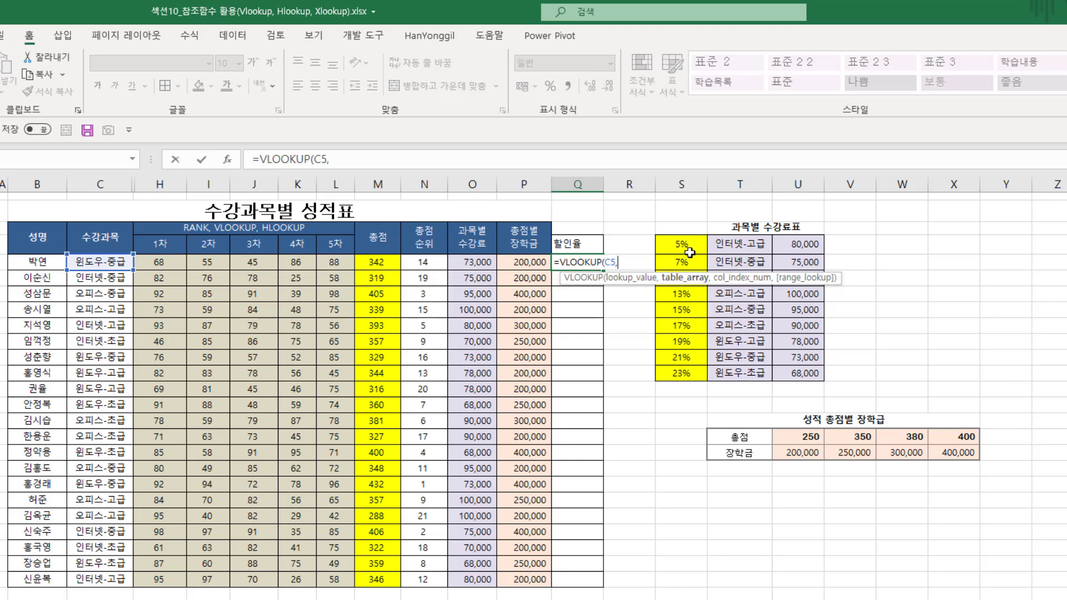
{"action": "left_click_drag", "start_coordinate": [689, 252], "coordinate": [812, 371]}
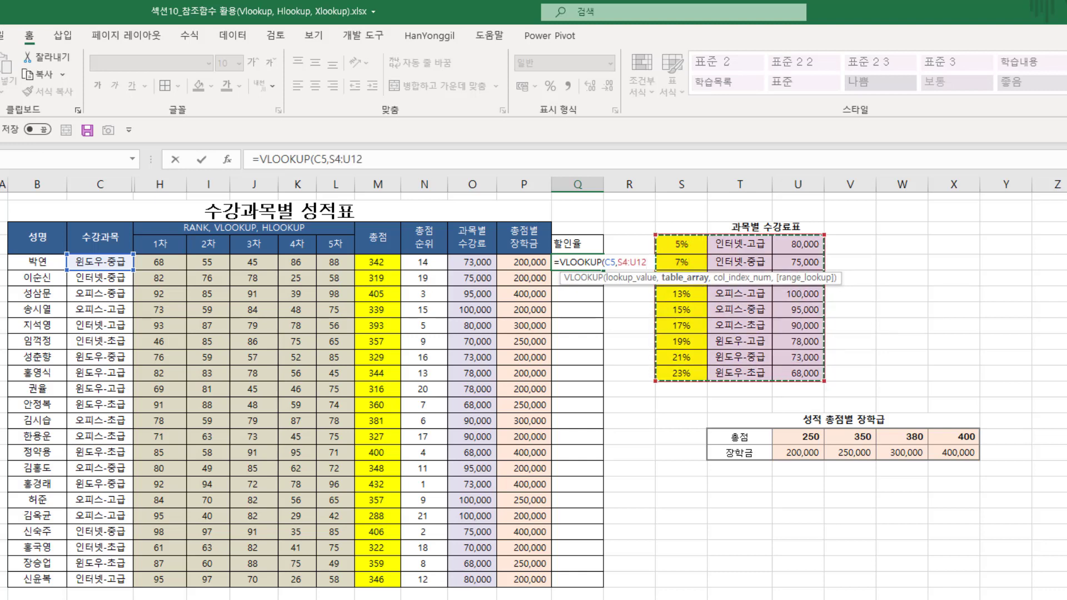
{"action": "key", "text": "F4"}
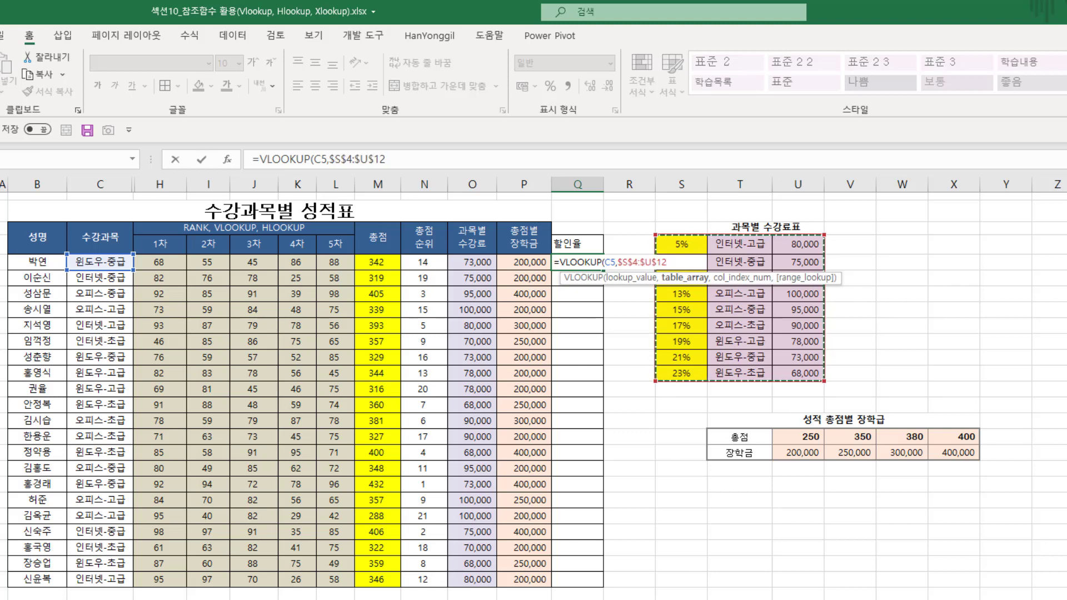
{"action": "type", "text": ","}
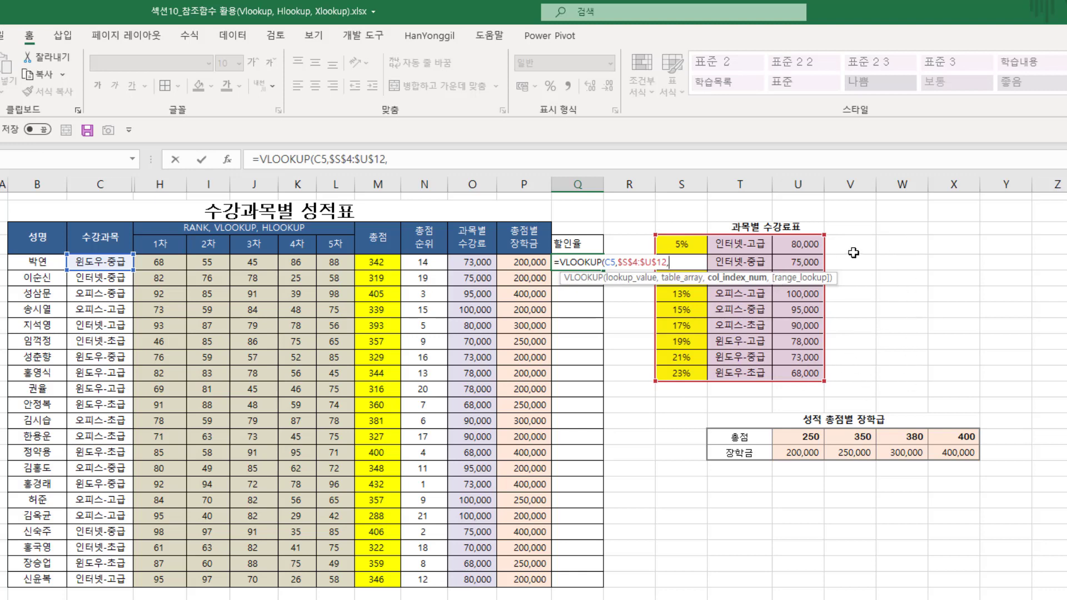
{"action": "left_click", "coordinate": [715, 248]}
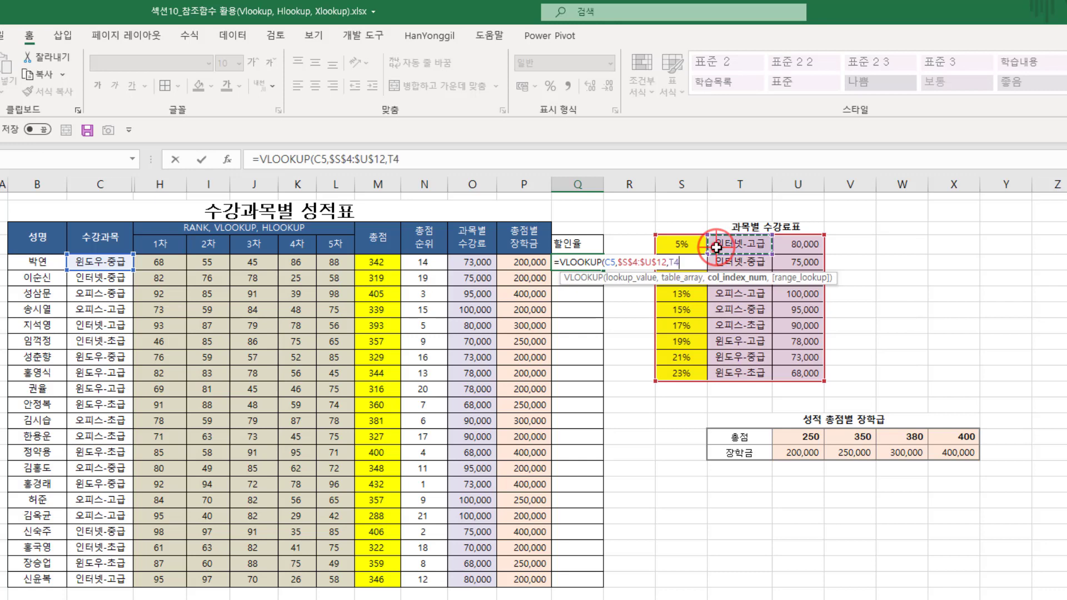
{"action": "key", "text": "Escape"}
Step: Examine the column order of the lookup range from the discount rates in S across to column W
{"action": "left_click_drag", "start_coordinate": [668, 250], "coordinate": [798, 367]}
{"action": "left_click", "coordinate": [858, 329]}
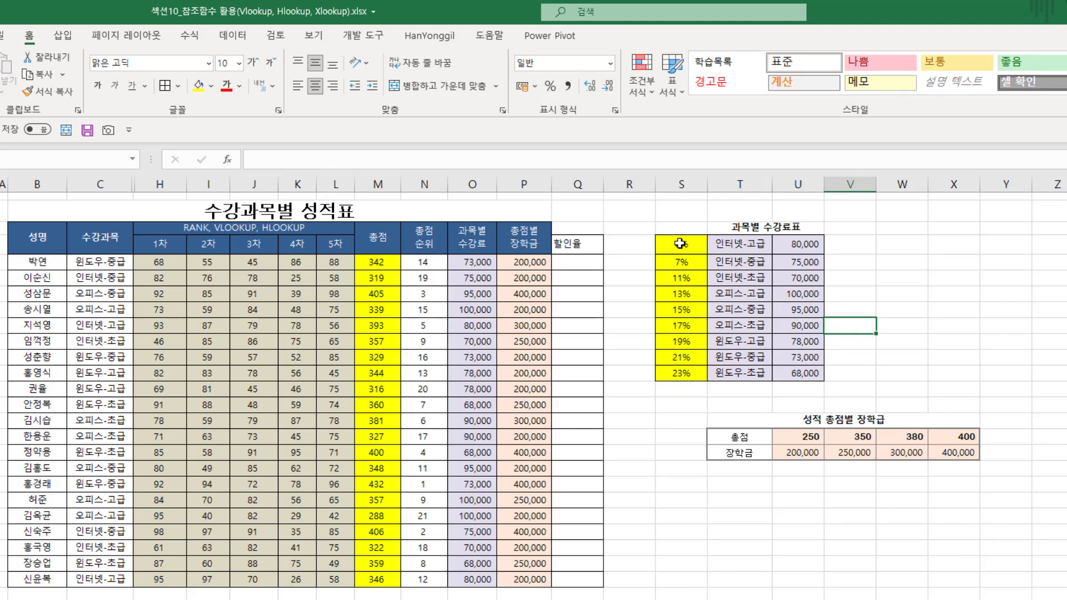
{"action": "left_click_drag", "start_coordinate": [681, 244], "coordinate": [684, 373]}
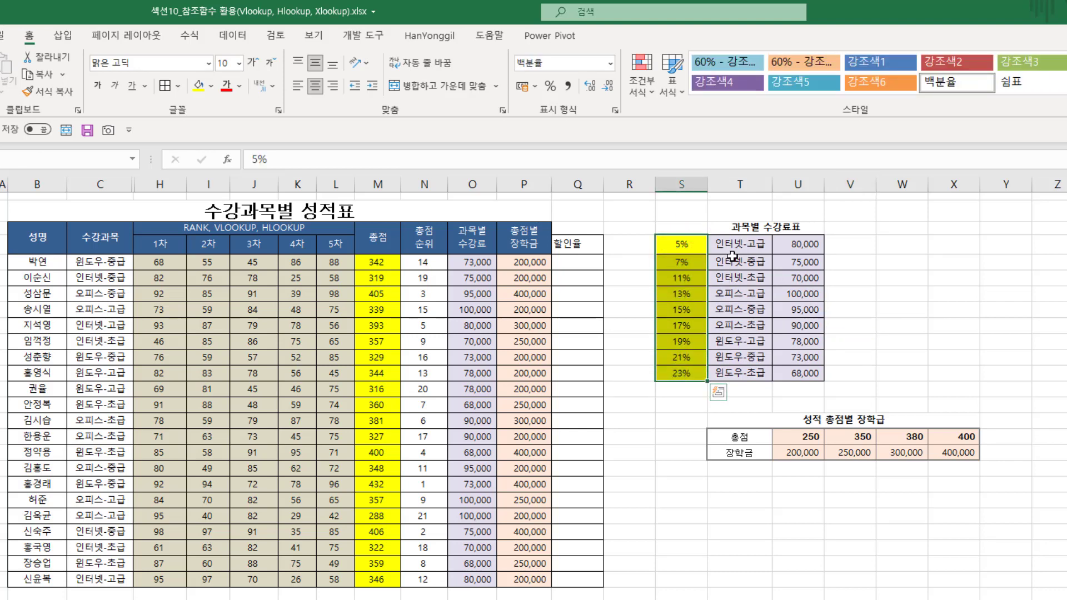
{"action": "left_click_drag", "start_coordinate": [740, 245], "coordinate": [739, 374]}
{"action": "left_click_drag", "start_coordinate": [794, 245], "coordinate": [800, 371]}
{"action": "left_click_drag", "start_coordinate": [845, 243], "coordinate": [846, 374]}
{"action": "left_click_drag", "start_coordinate": [894, 236], "coordinate": [901, 389]}
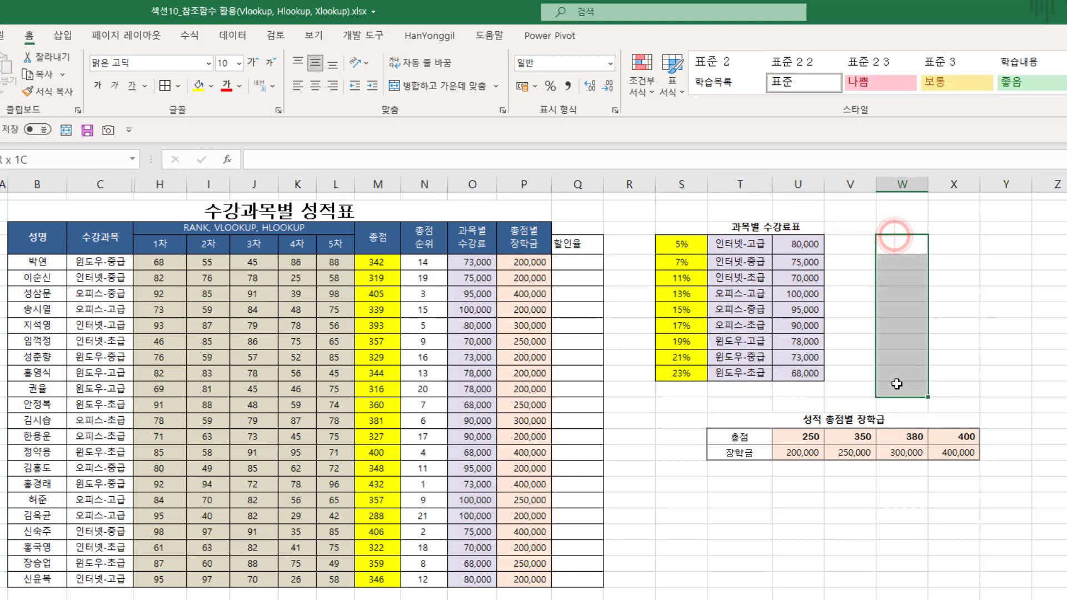
{"action": "left_click_drag", "start_coordinate": [661, 251], "coordinate": [907, 371]}
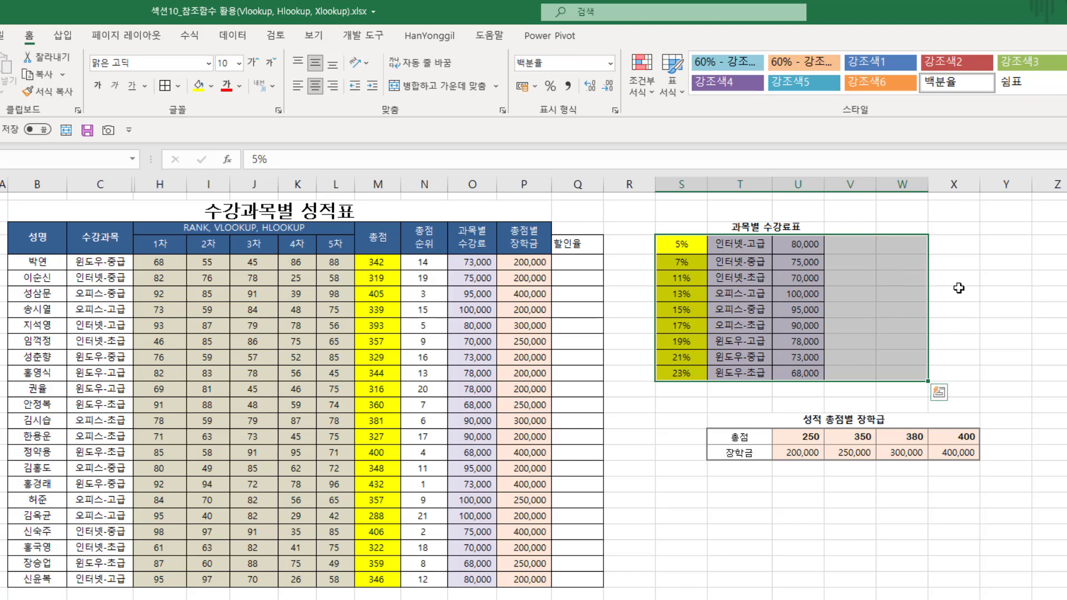
{"action": "left_click", "coordinate": [998, 289]}
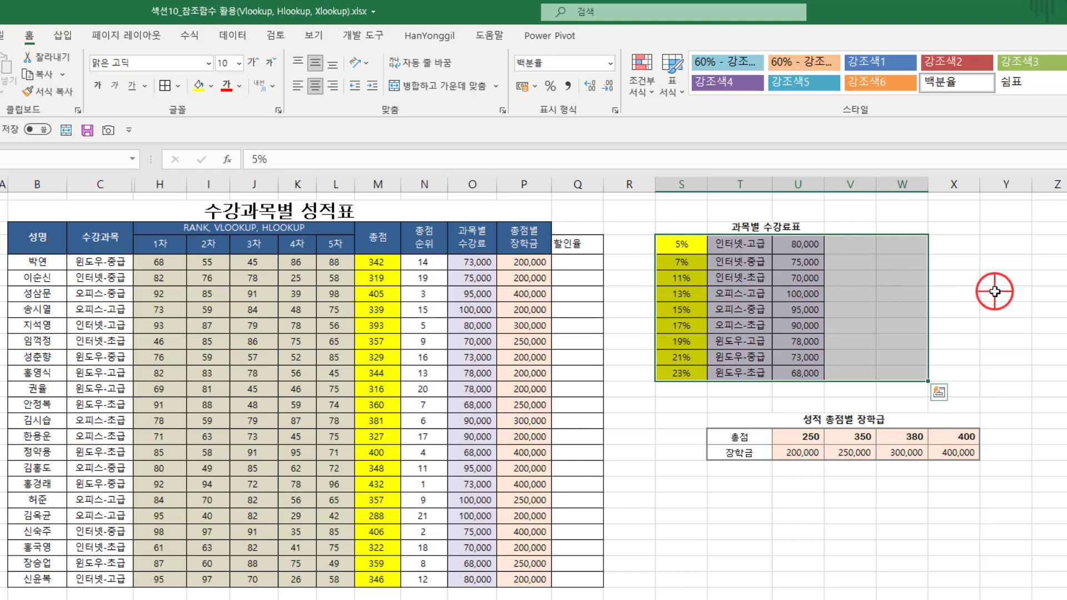
Step: Try a VLOOKUP formula in Q5 with C5 as lookup value, $S$4:$T$12 as the absolute table range and 2 as column index
{"action": "left_click", "coordinate": [562, 263]}
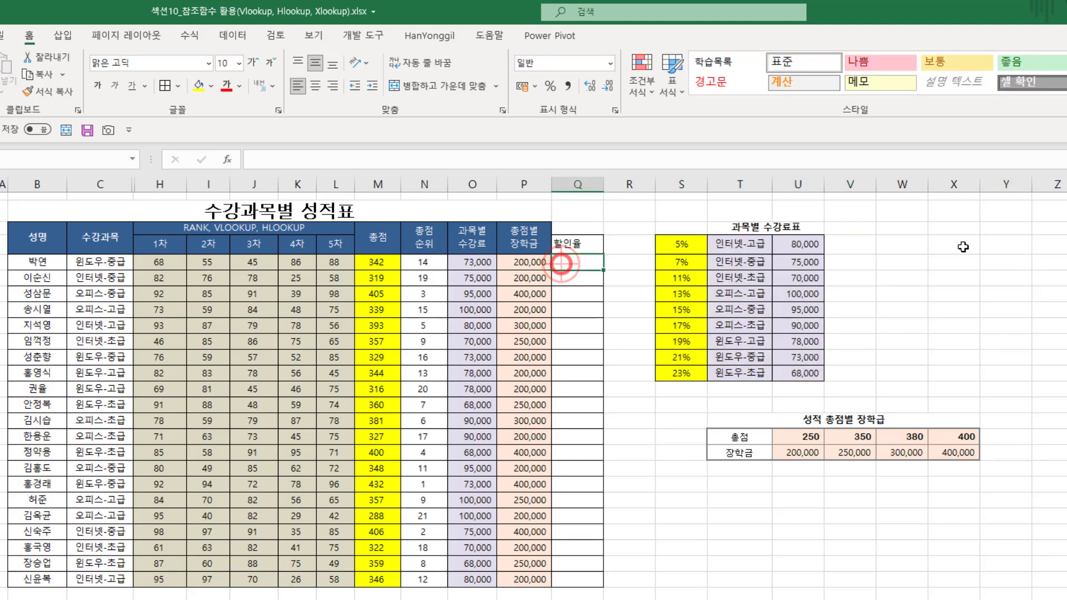
{"action": "type", "text": "=v"}
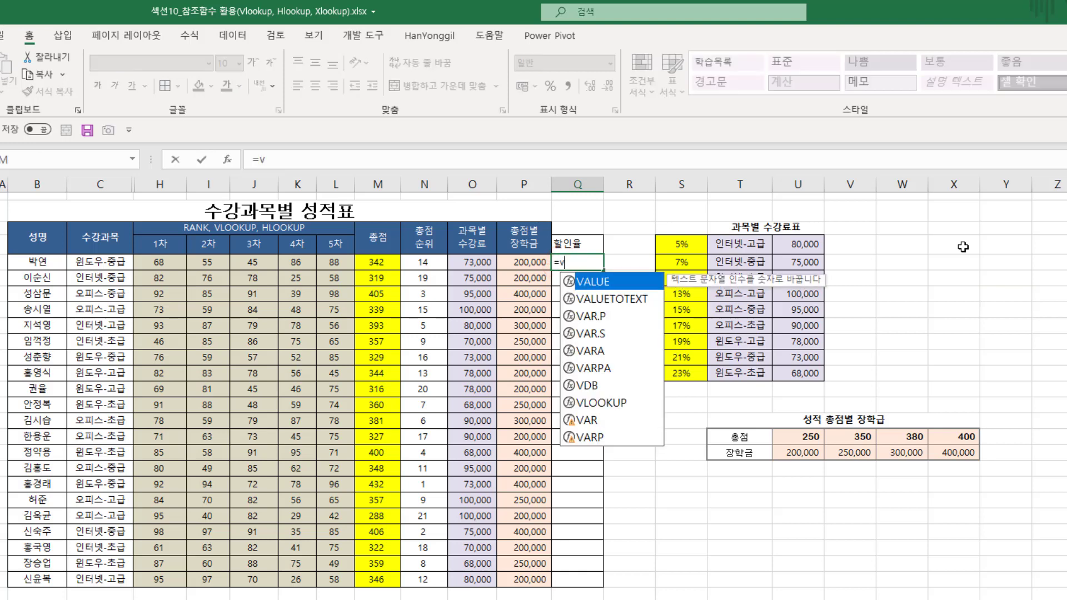
{"action": "key", "text": "Tab"}
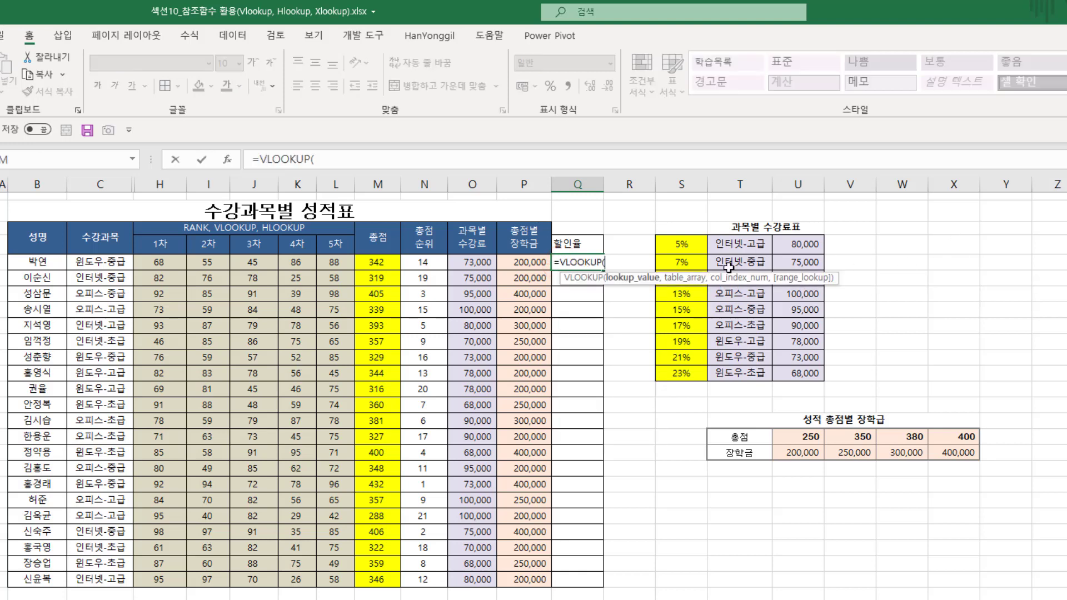
{"action": "left_click", "coordinate": [103, 261]}
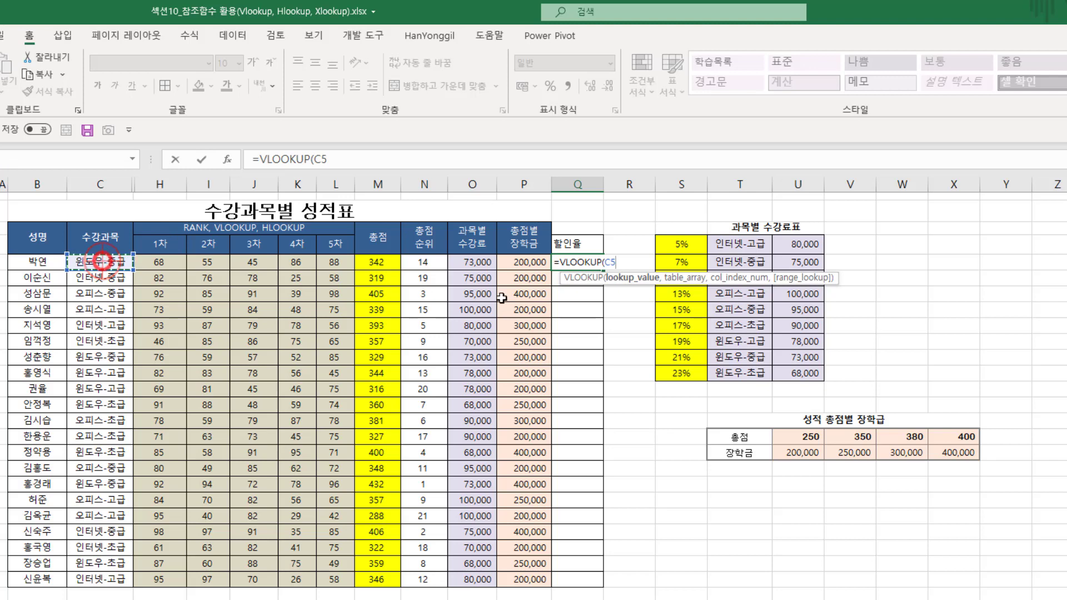
{"action": "type", "text": ","}
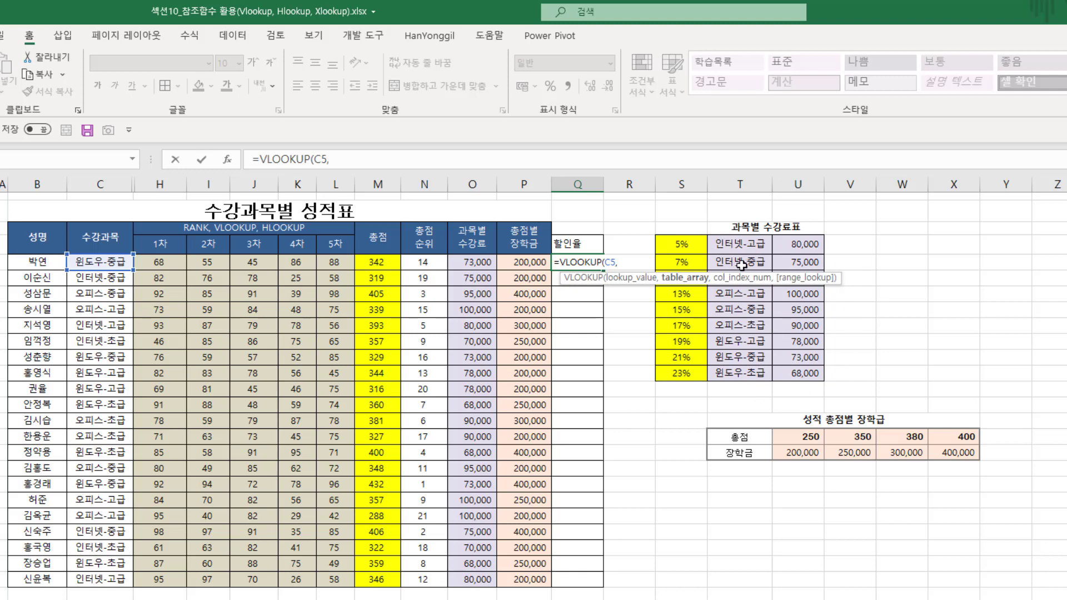
{"action": "left_click_drag", "start_coordinate": [739, 244], "coordinate": [1066, 378]}
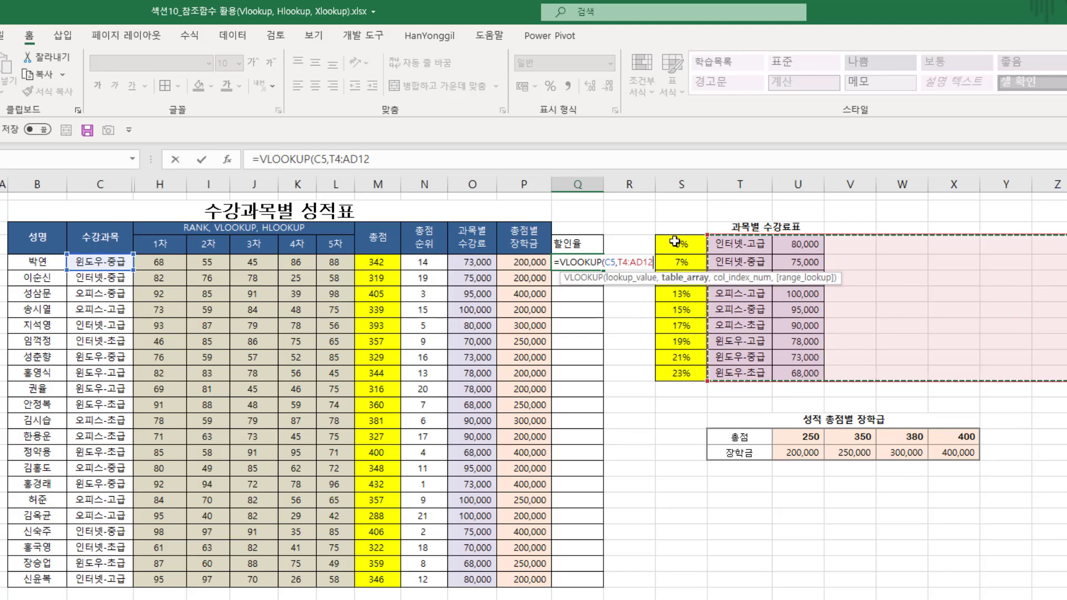
{"action": "left_click", "coordinate": [741, 245]}
{"action": "mouse_move", "coordinate": [741, 245]}
{"action": "left_mouse_down"}
{"action": "mouse_move", "coordinate": [680, 333]}
{"action": "mouse_move", "coordinate": [689, 374]}
{"action": "left_mouse_up"}
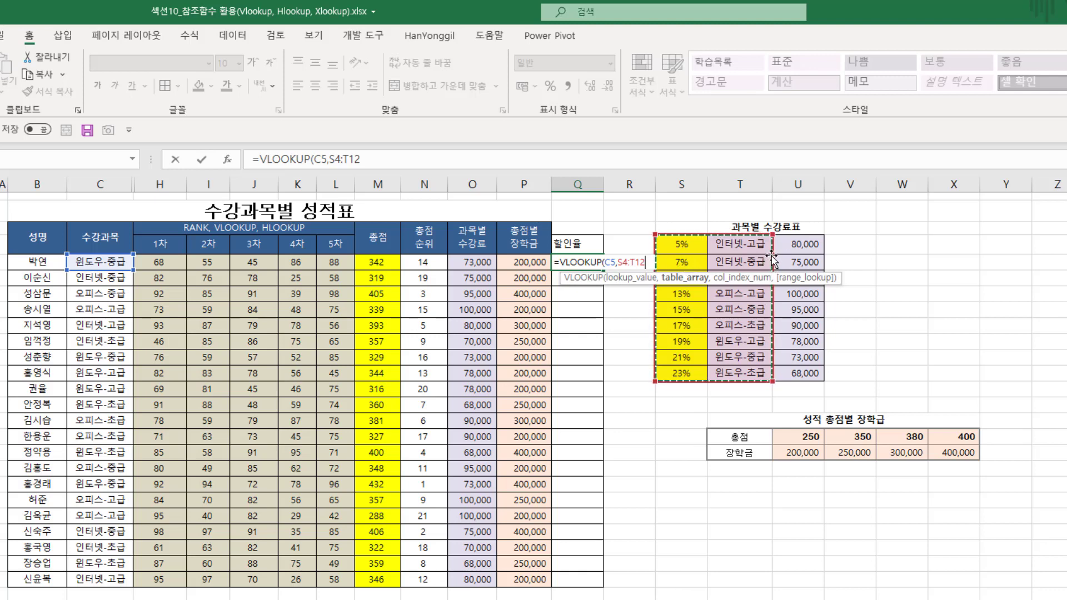
{"action": "key", "text": "F4"}
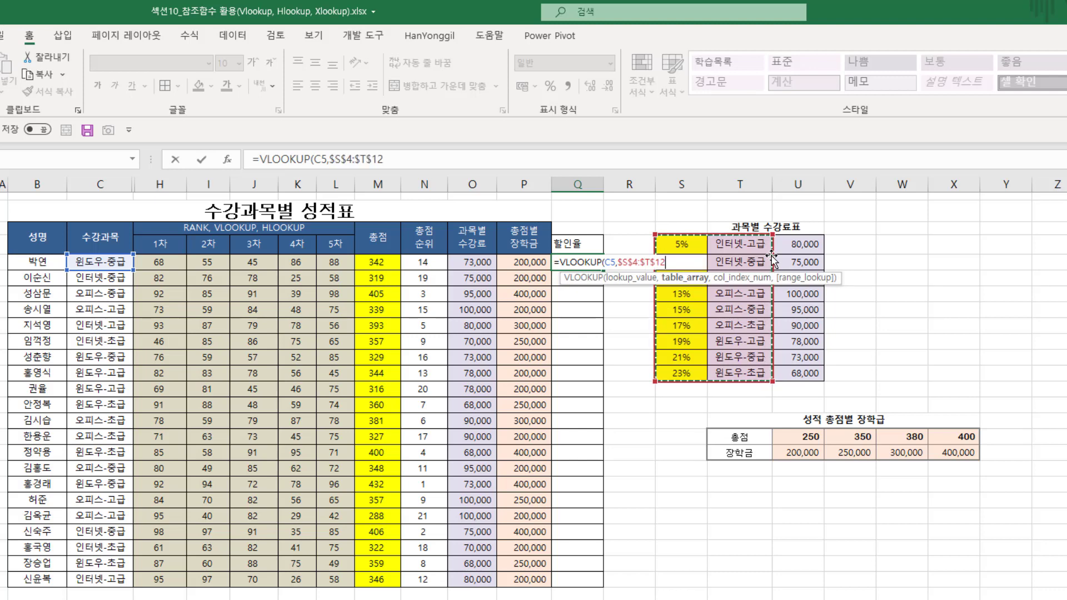
{"action": "type", "text": ",2"}
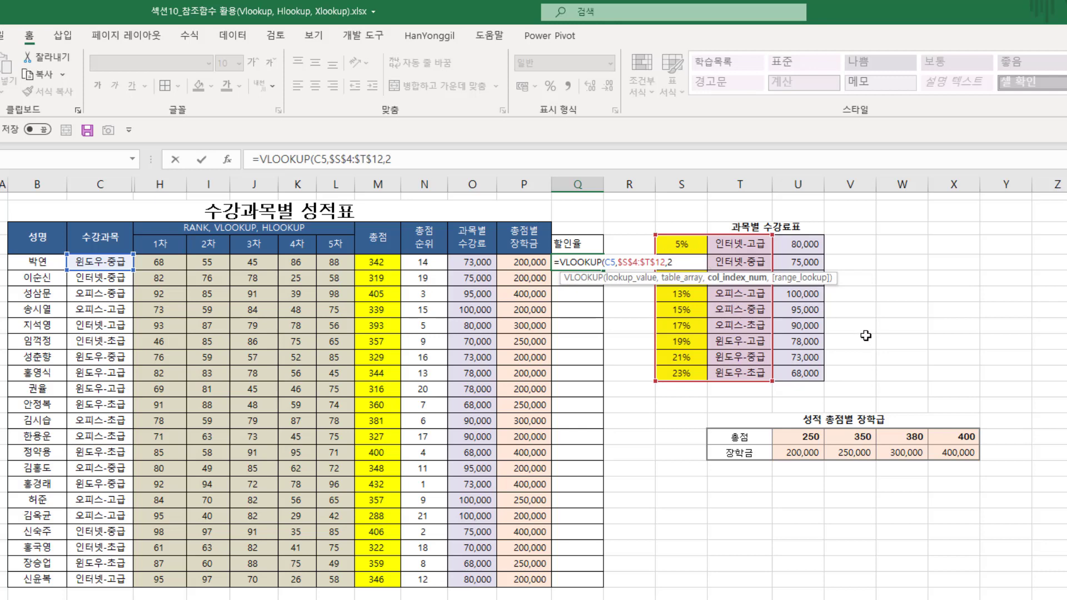
{"action": "key", "text": "Escape"}
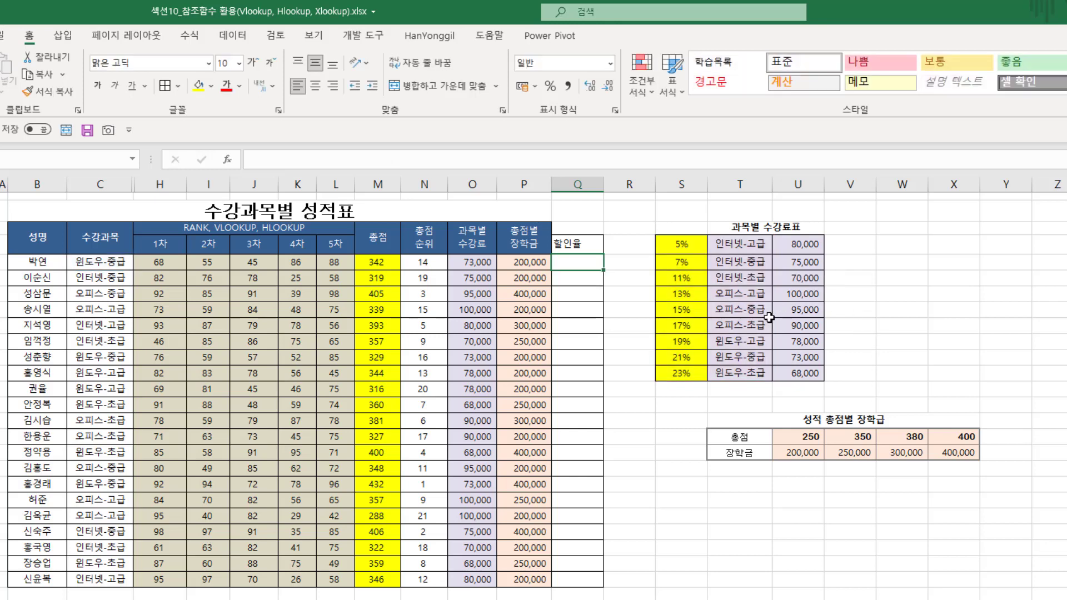
Step: Move the discount rates from S4:S12 to V4:V12, beside the course fees
{"action": "left_click", "coordinate": [747, 321]}
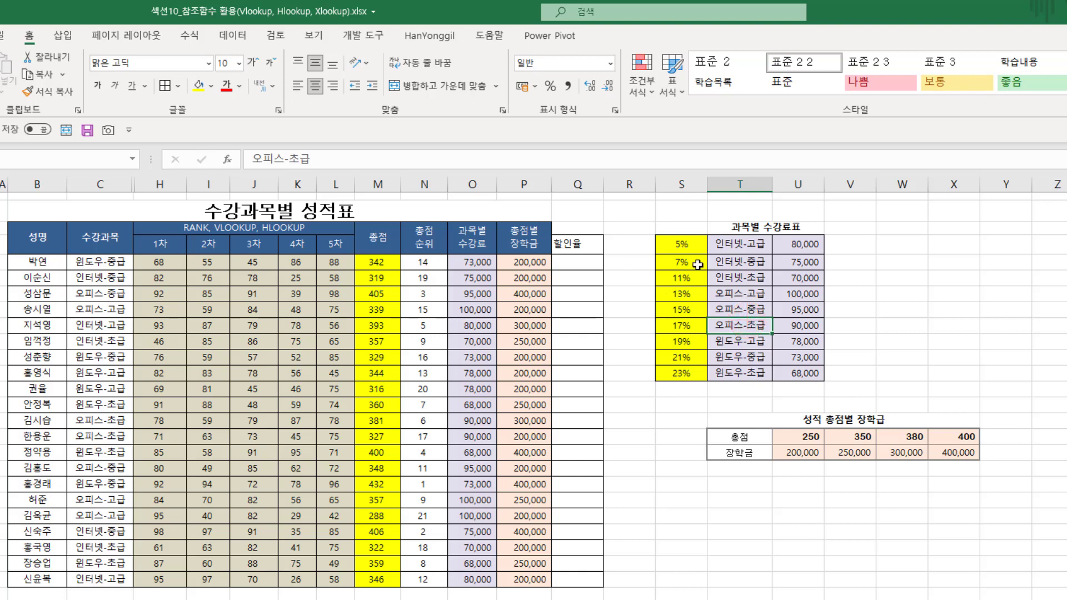
{"action": "left_click_drag", "start_coordinate": [689, 245], "coordinate": [877, 359]}
{"action": "left_click", "coordinate": [1033, 360]}
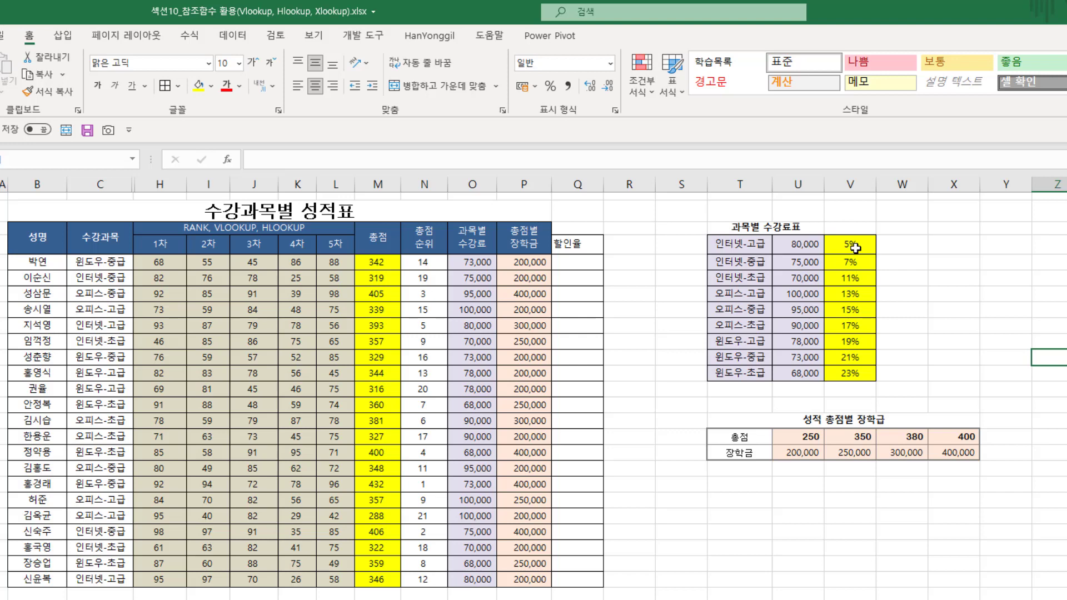
Step: Enter a VLOOKUP formula in Q5 that finds C5 in $T$4:$V$12 and returns column 3 with an exact match (FALSE)
{"action": "left_click", "coordinate": [581, 261]}
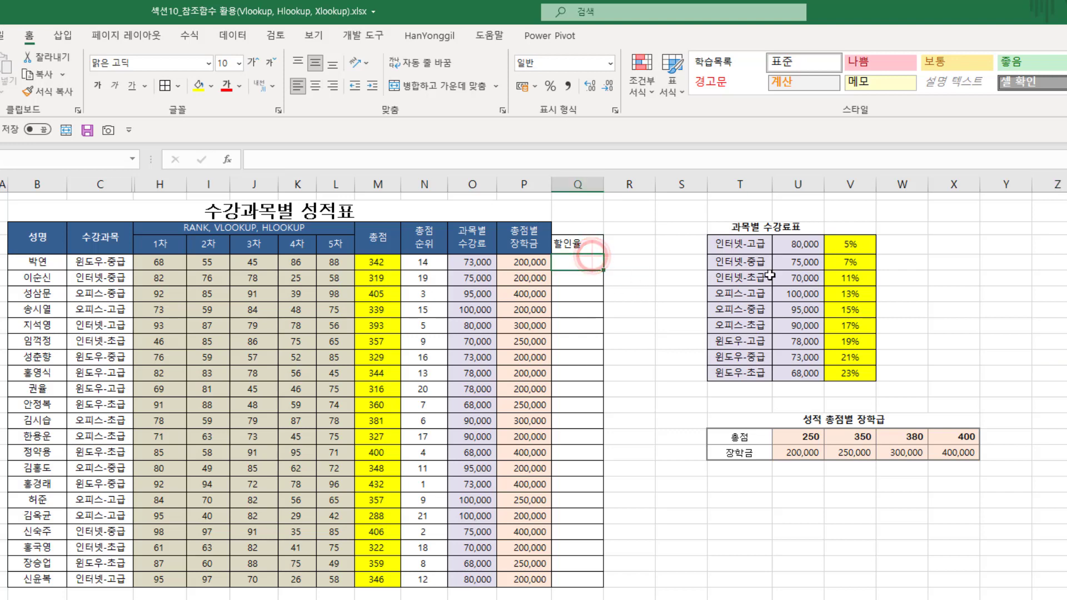
{"action": "type", "text": "=vl"}
{"action": "key", "text": "Tab"}
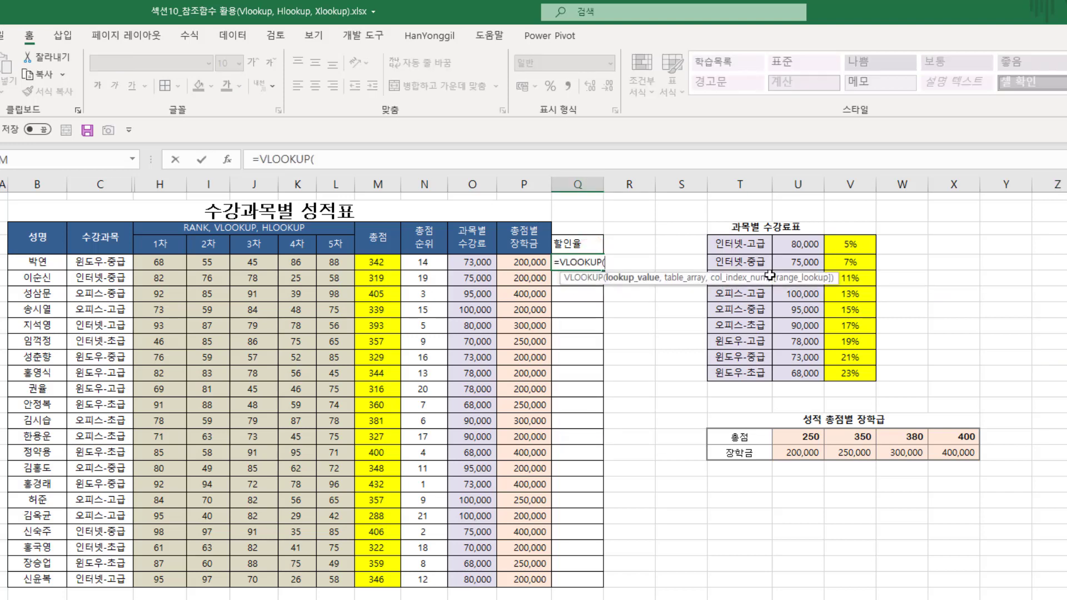
{"action": "left_click", "coordinate": [84, 264]}
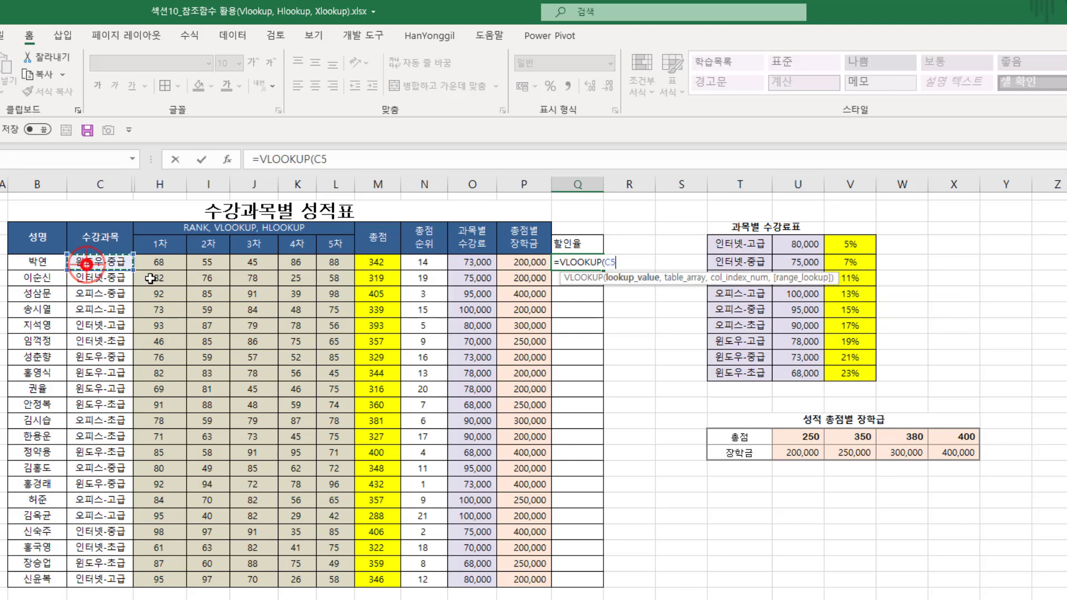
{"action": "type", "text": ","}
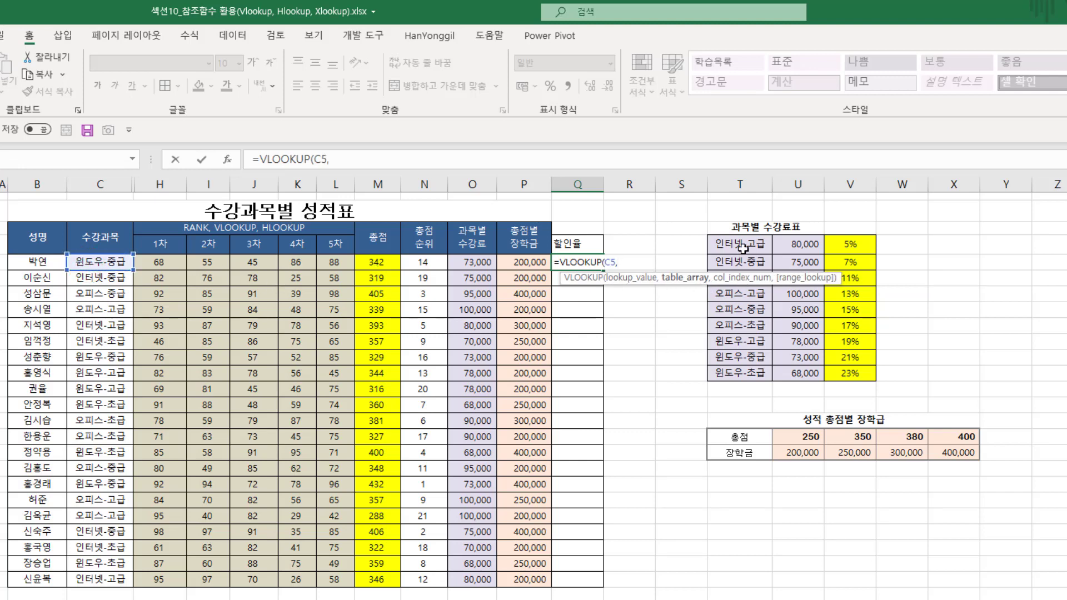
{"action": "left_click_drag", "start_coordinate": [742, 245], "coordinate": [850, 381]}
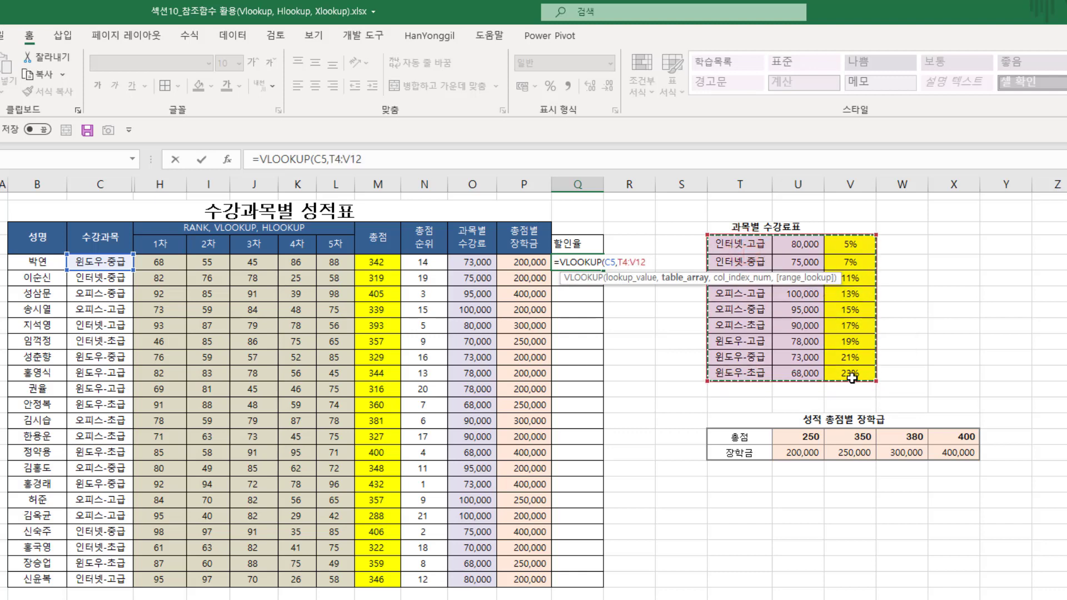
{"action": "key", "text": "F4"}
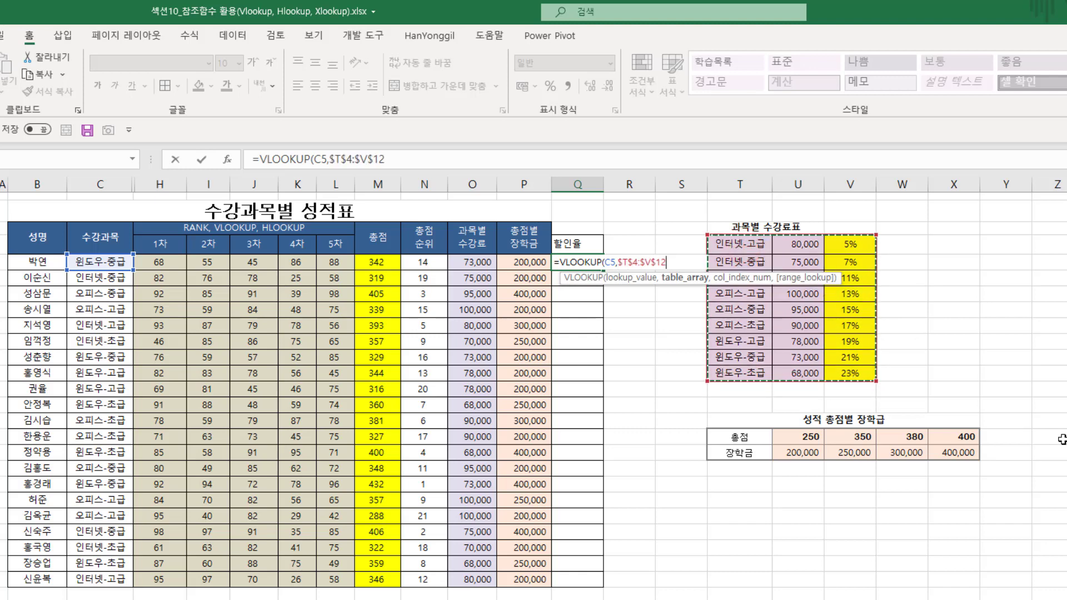
{"action": "type", "text": ",3"}
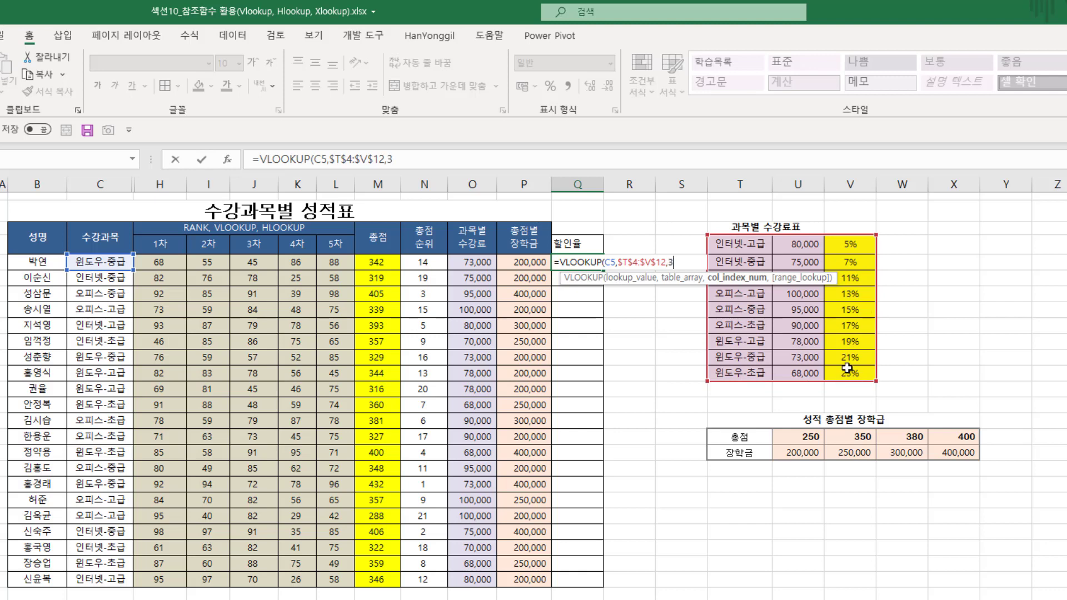
{"action": "type", "text": ","}
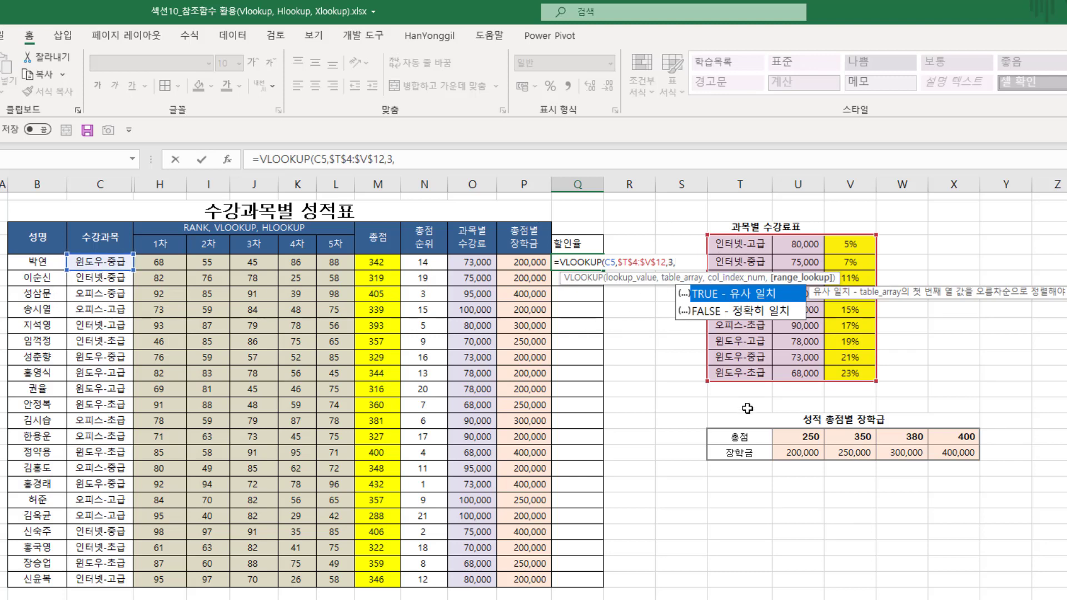
{"action": "left_click", "coordinate": [757, 314]}
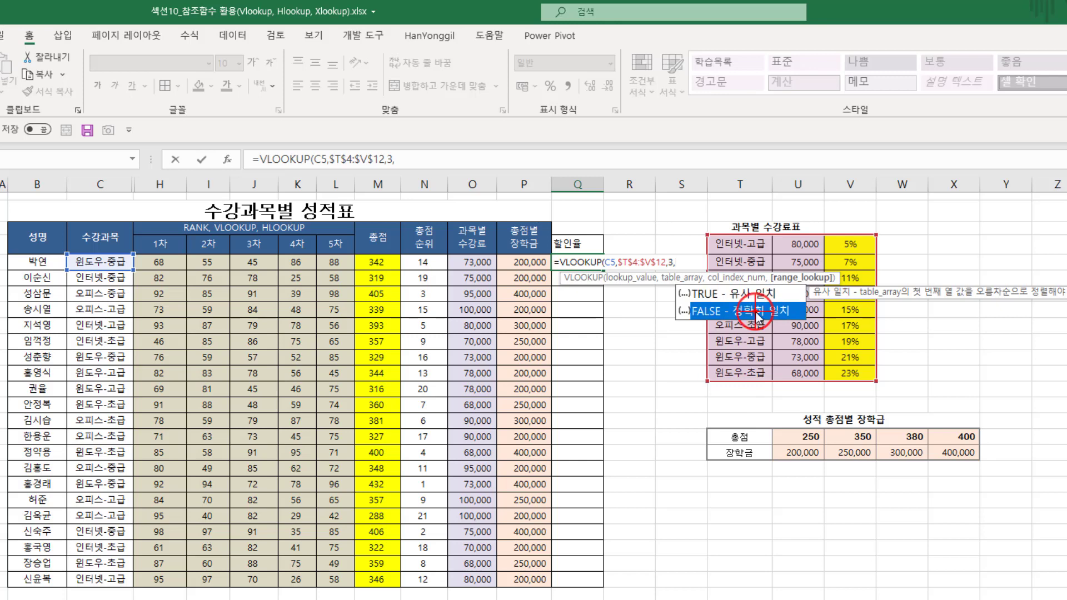
{"action": "key", "text": "Tab"}
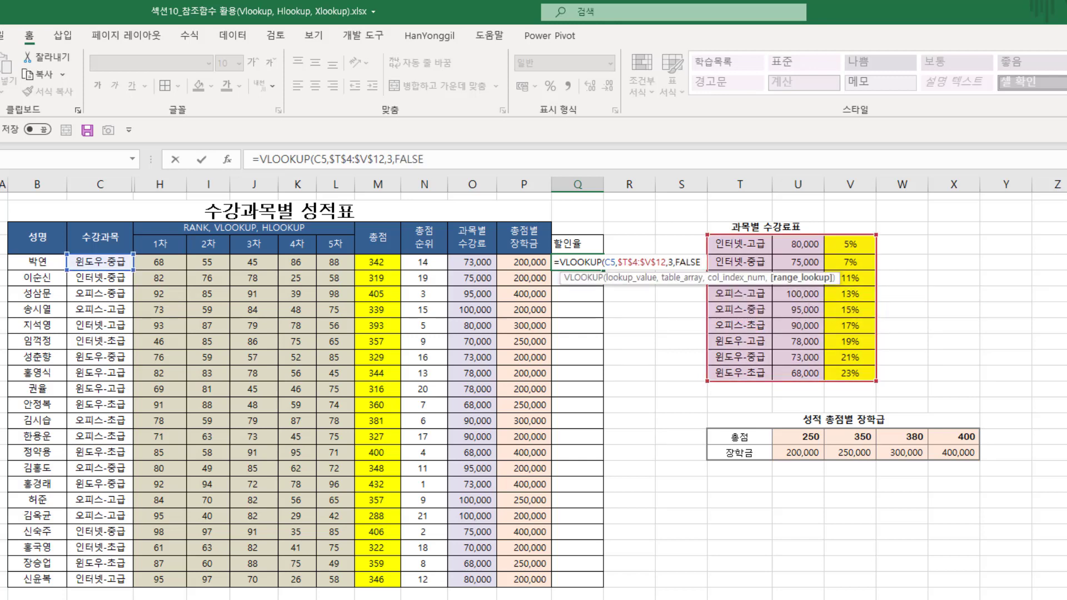
{"action": "key", "text": "Return"}
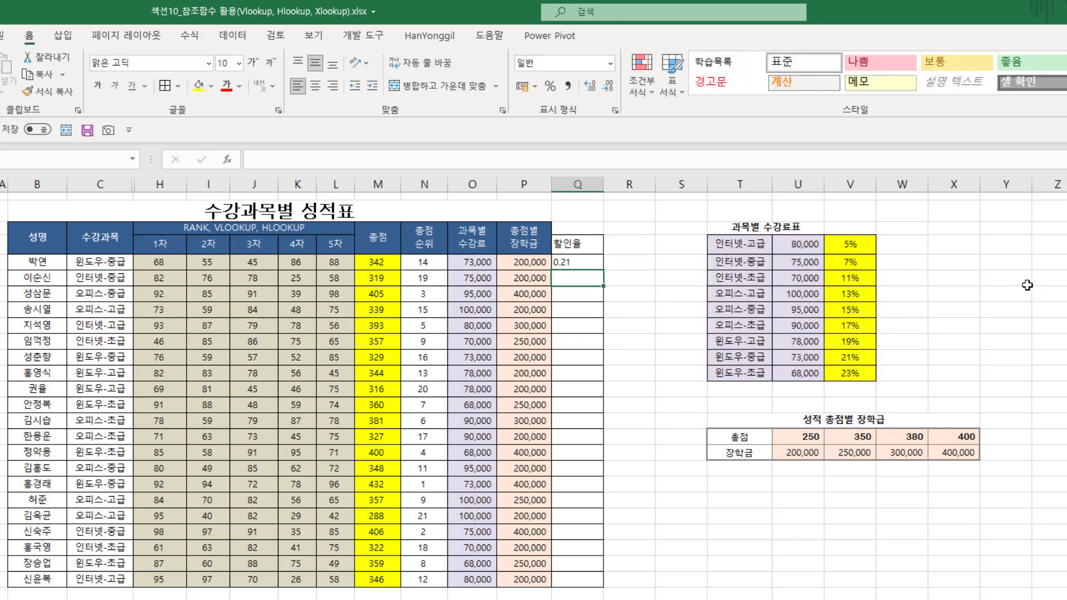
Step: Fill the Q5 formula down to Q25 and format the filled cells as centred percentages
{"action": "left_click", "coordinate": [578, 263]}
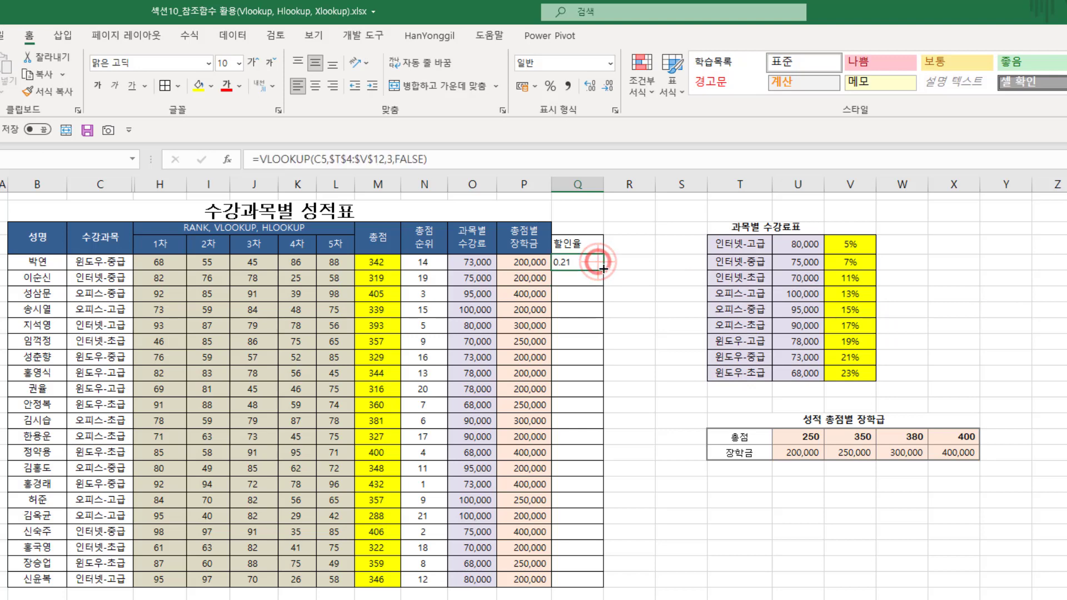
{"action": "double_click", "coordinate": [603, 270]}
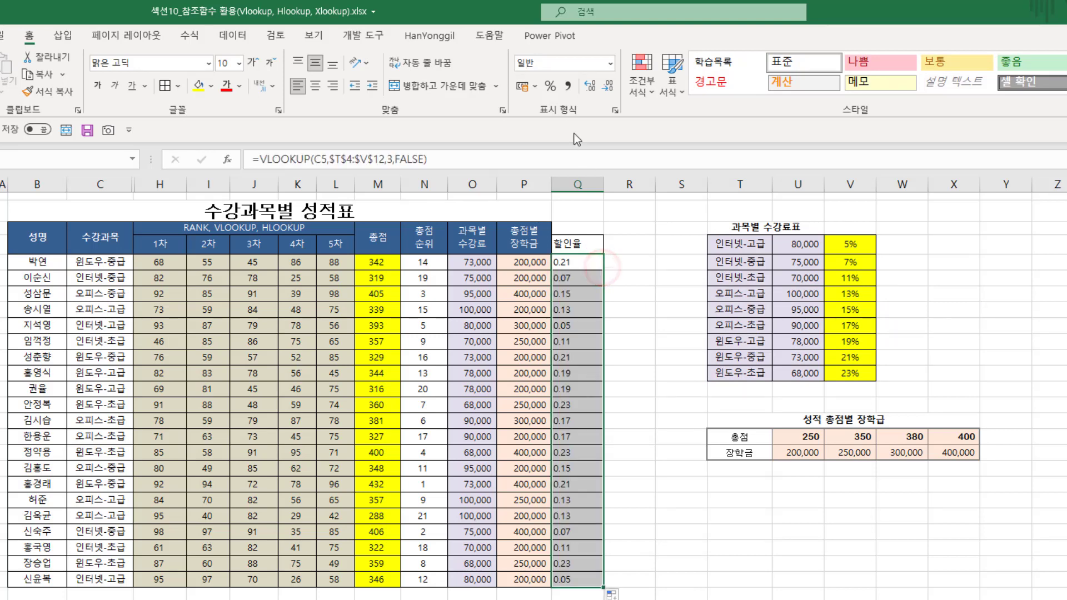
{"action": "left_click", "coordinate": [550, 85]}
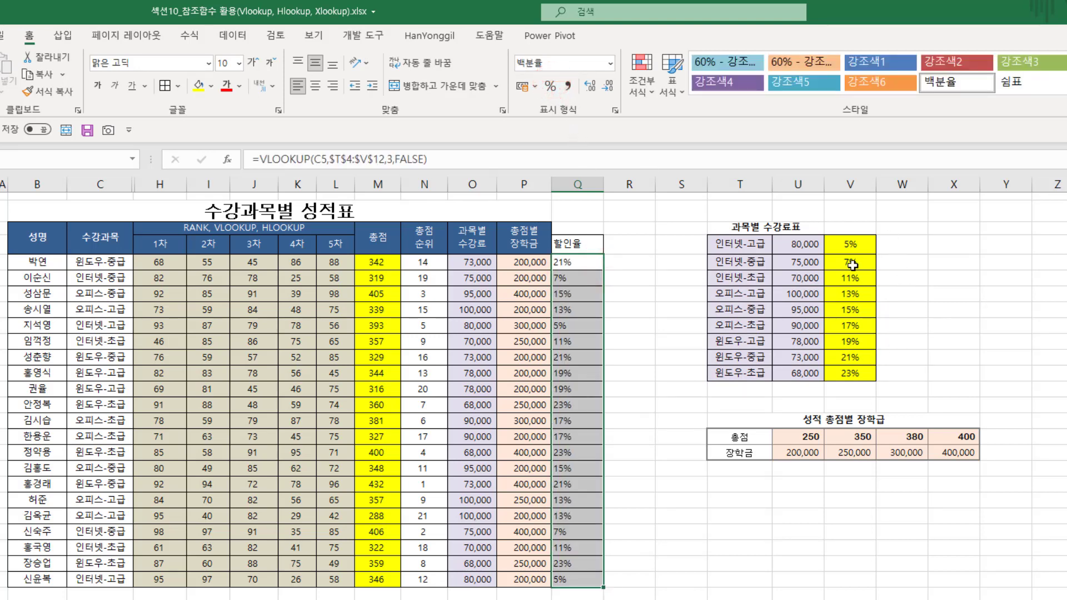
{"action": "left_click", "coordinate": [317, 87]}
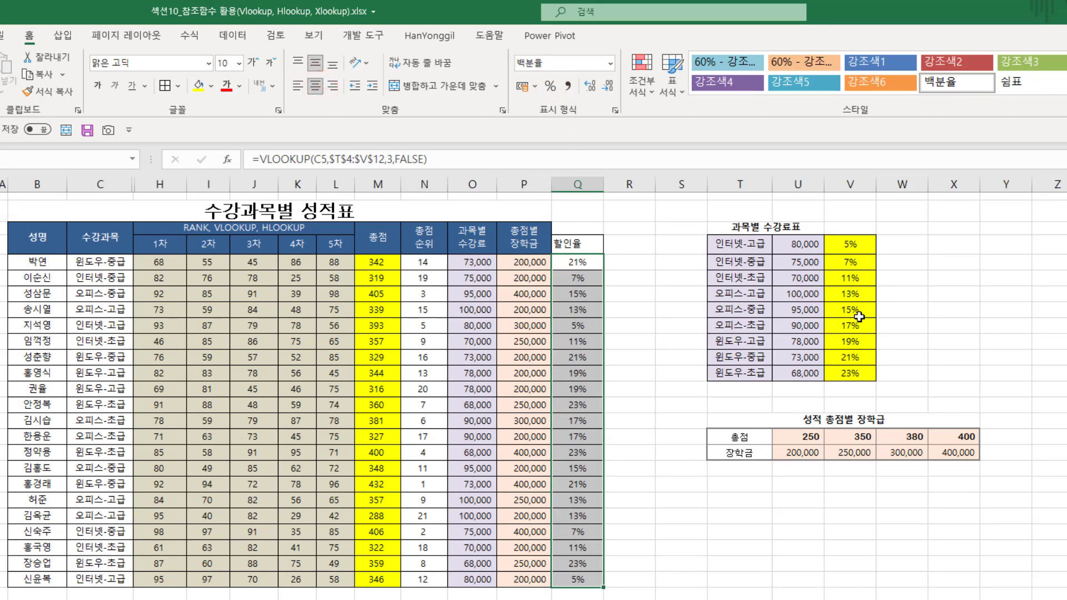
Step: Check the 할인율 in Q5 against the 윈도우-중급 row of the 과목별 수강료표
{"action": "left_click", "coordinate": [95, 261]}
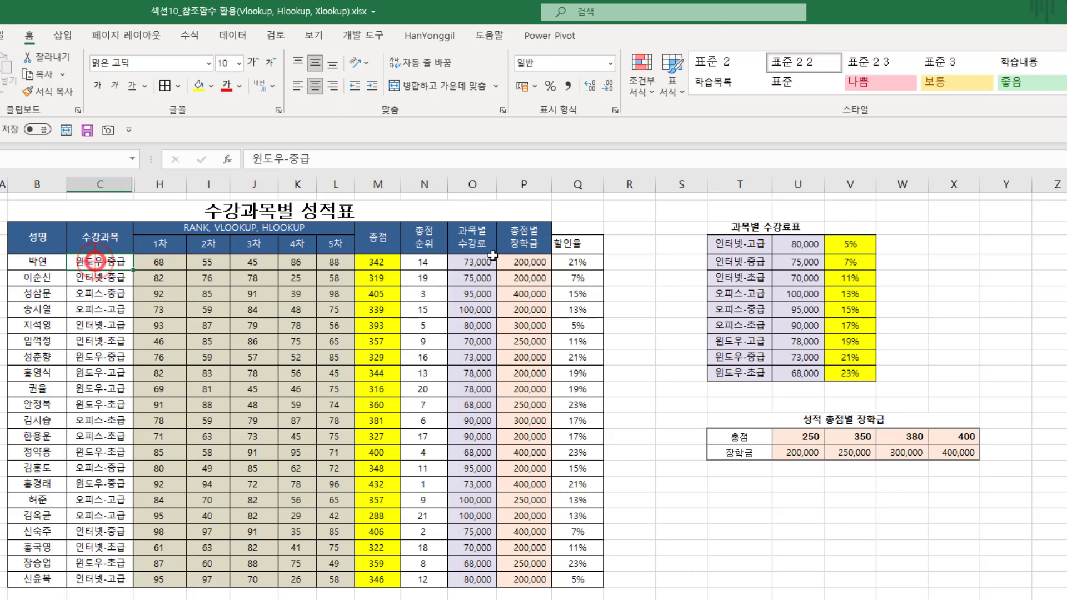
{"action": "left_click", "coordinate": [567, 259]}
{"action": "left_click", "coordinate": [748, 357]}
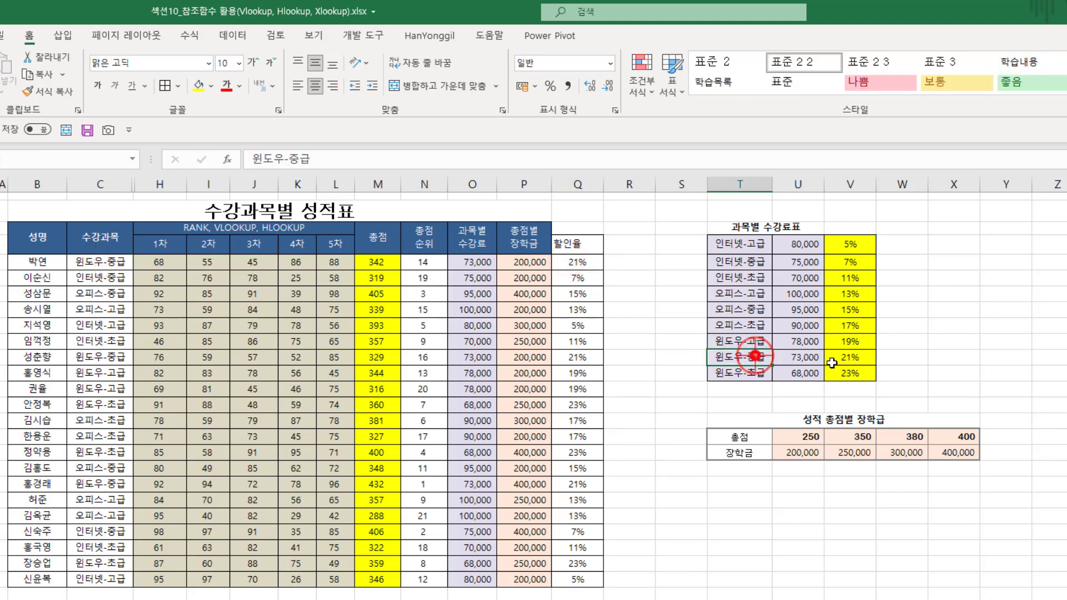
{"action": "left_click", "coordinate": [860, 360]}
{"action": "left_click", "coordinate": [902, 599]}
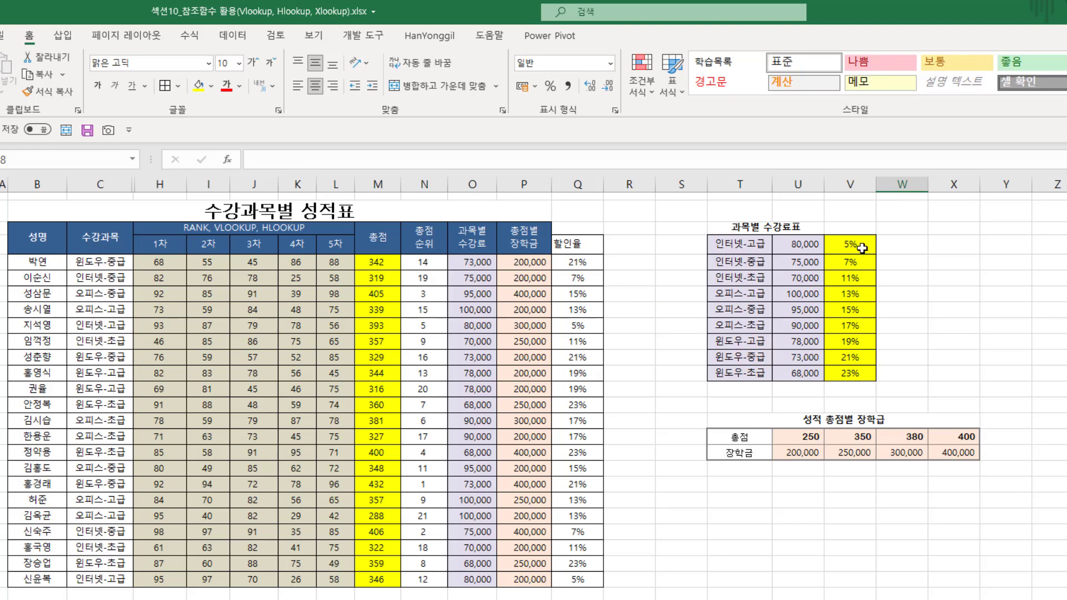
Step: Move the discount rates in V4:V12 back to S4:S12 and clear the 할인율 formulas in Q5:Q25
{"action": "left_click_drag", "start_coordinate": [862, 248], "coordinate": [862, 371]}
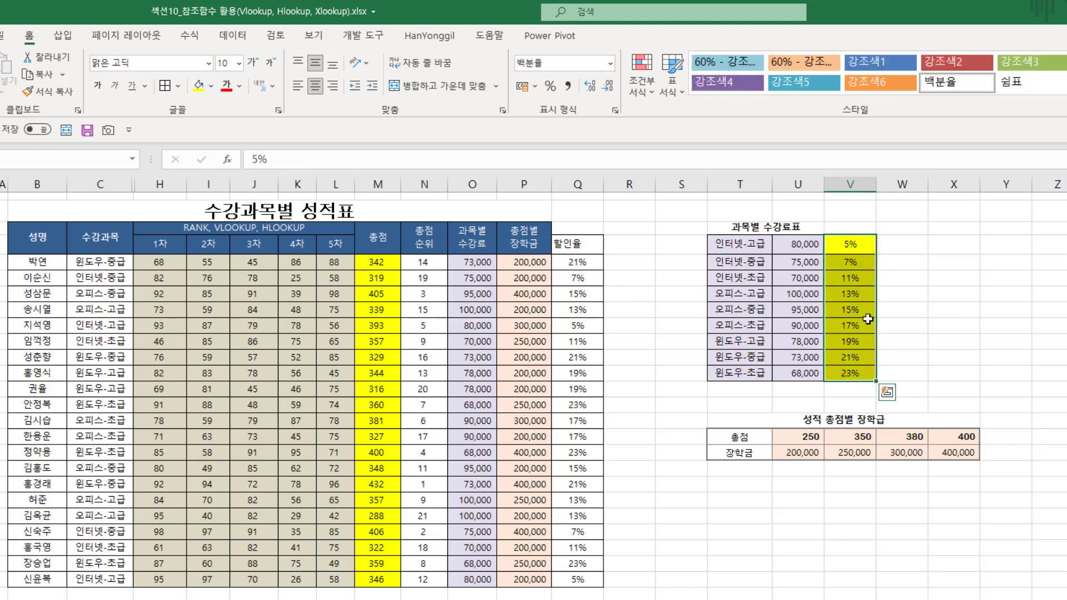
{"action": "left_click_drag", "start_coordinate": [861, 238], "coordinate": [679, 250]}
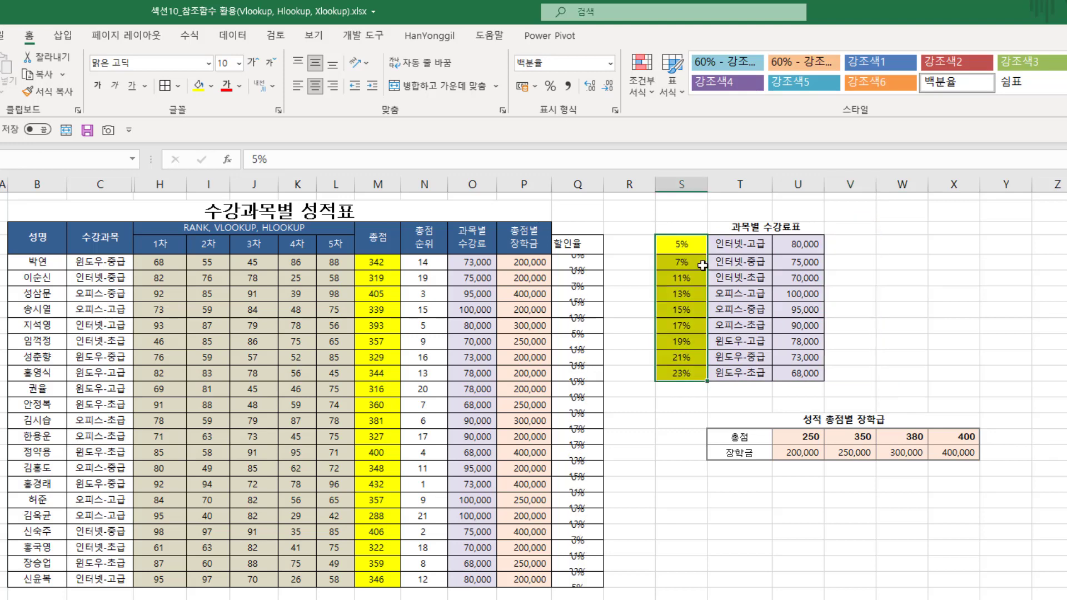
{"action": "left_click", "coordinate": [587, 263]}
{"action": "left_click_drag", "start_coordinate": [587, 263], "coordinate": [609, 568]}
{"action": "key", "text": "Delete"}
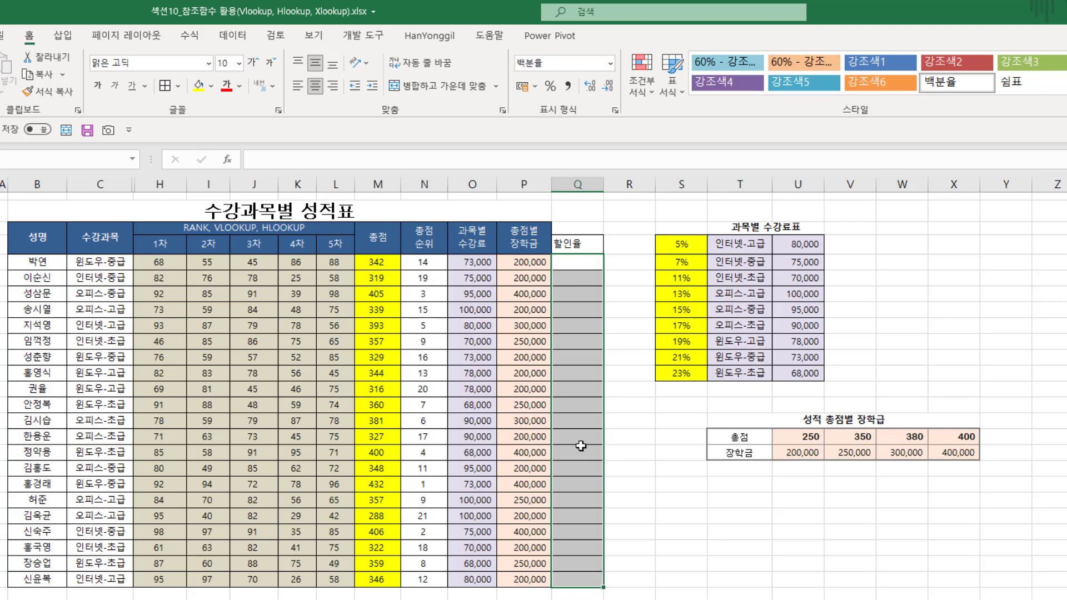
Step: Enter an XLOOKUP in Q5 that finds C5 in $T$4:$T$12 and returns the rate from $S$4:$S$12, and fill it down to Q25
{"action": "left_click", "coordinate": [571, 266]}
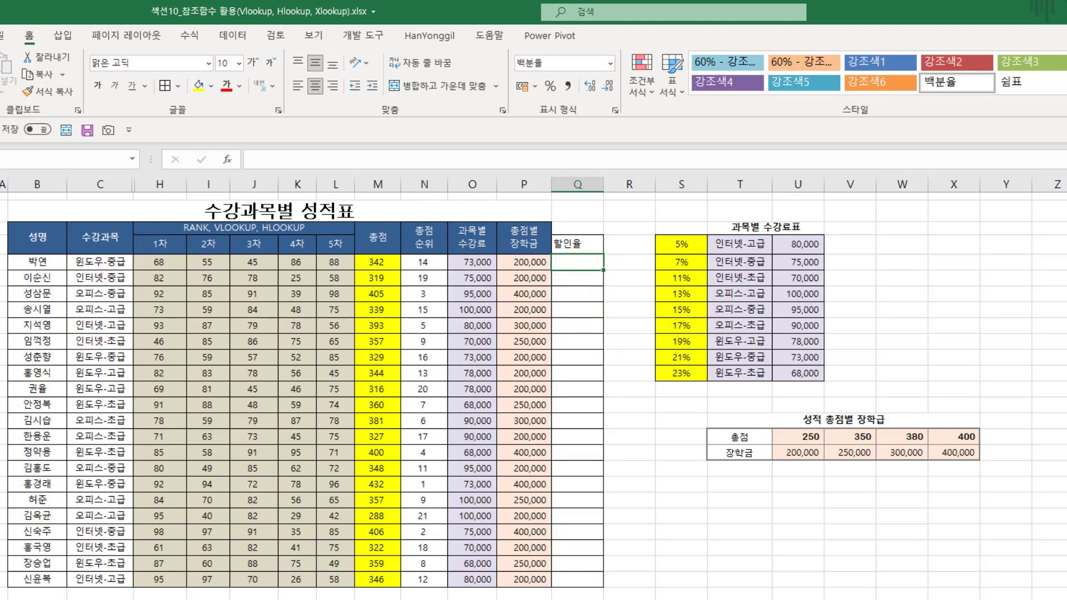
{"action": "type", "text": "="}
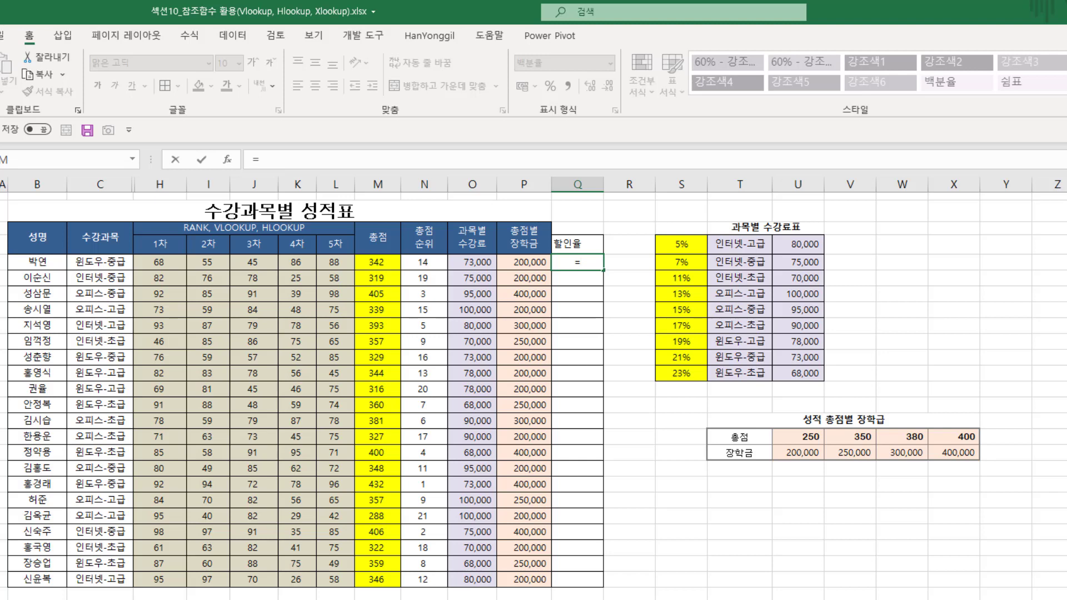
{"action": "type", "text": "xl"}
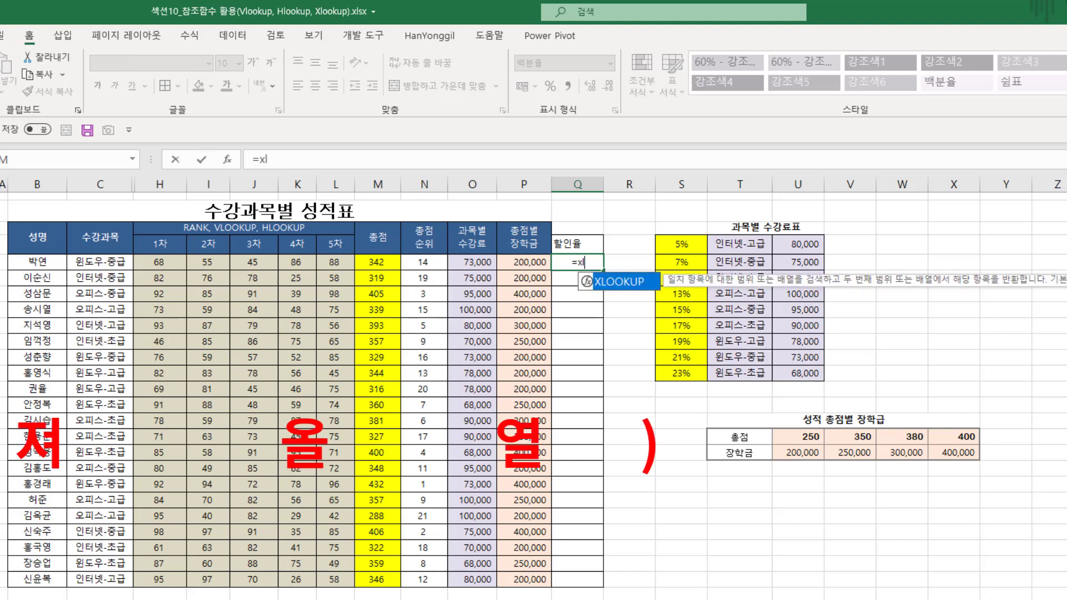
{"action": "key", "text": "Tab"}
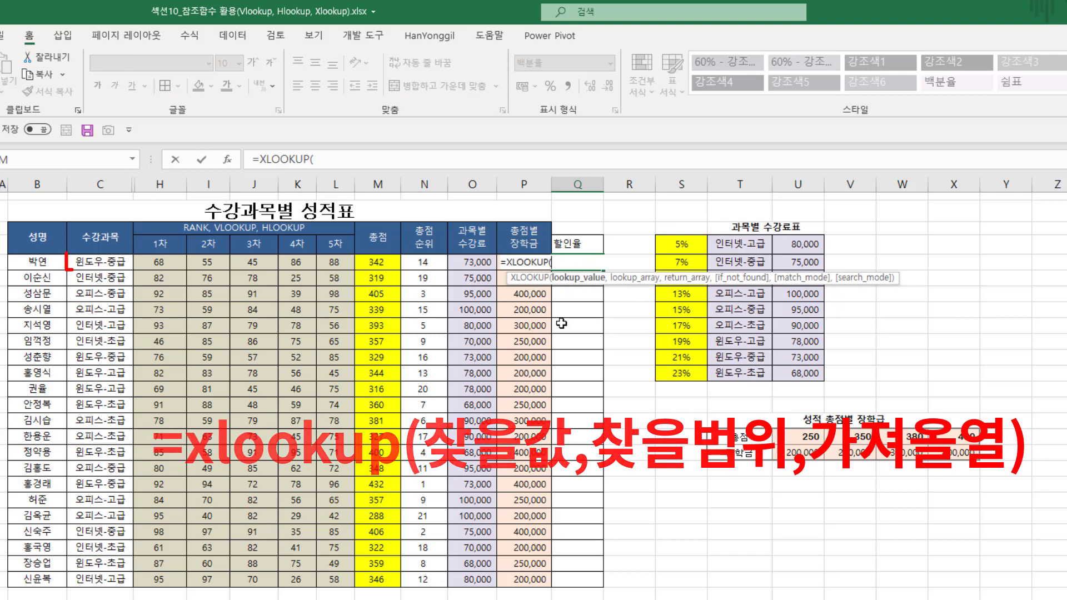
{"action": "left_click", "coordinate": [82, 263]}
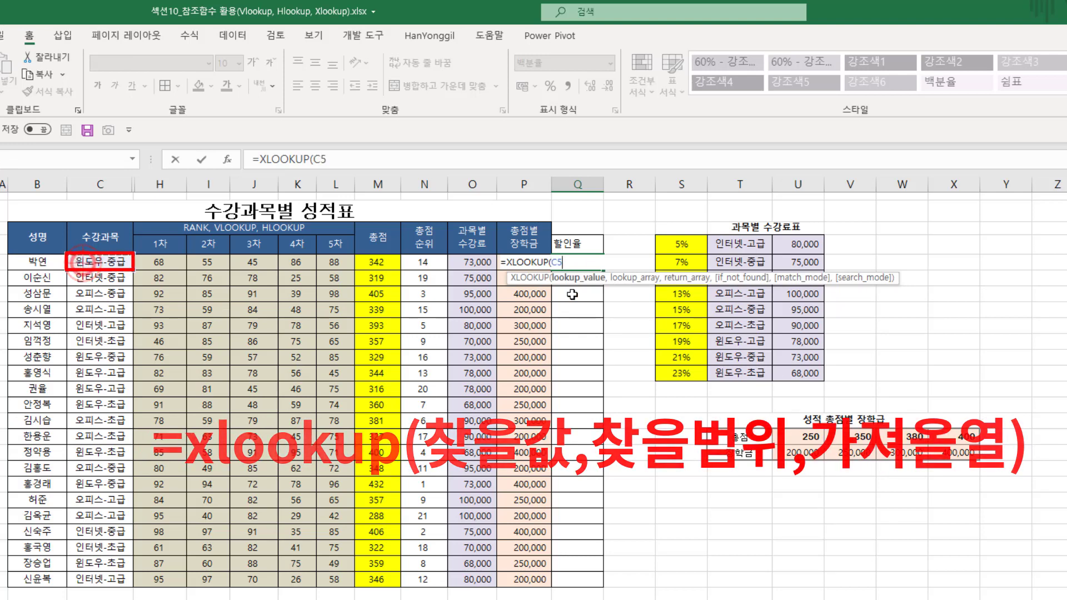
{"action": "type", "text": ","}
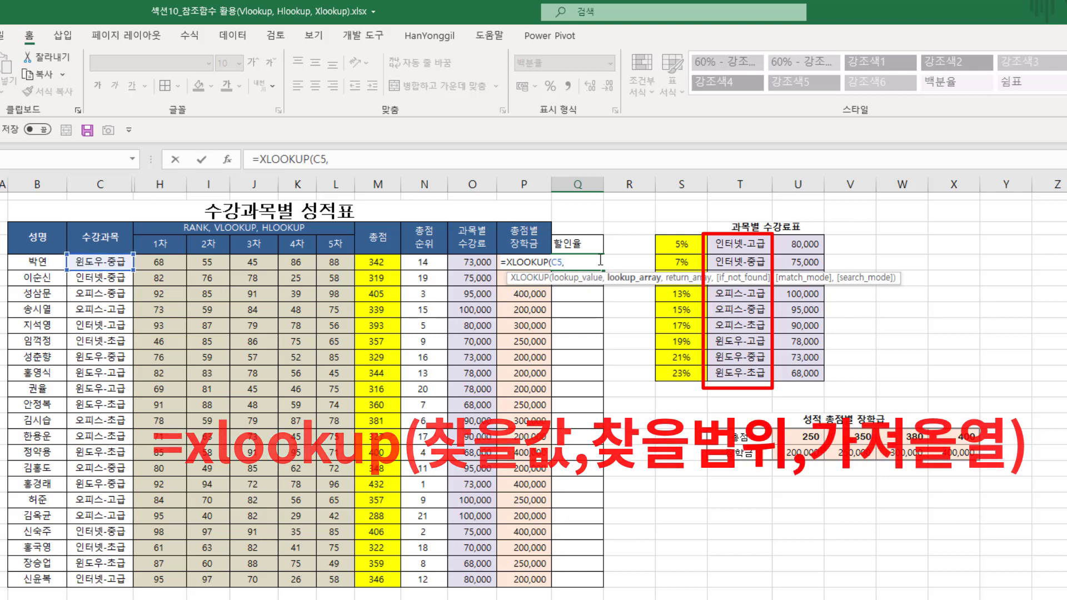
{"action": "left_click_drag", "start_coordinate": [750, 248], "coordinate": [735, 368]}
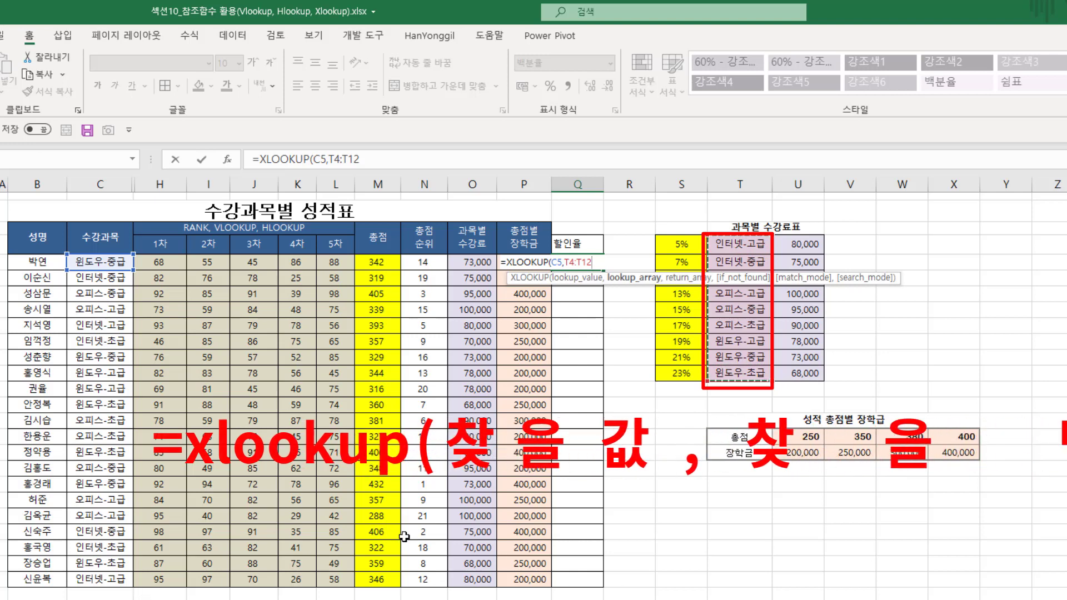
{"action": "key", "text": "F4"}
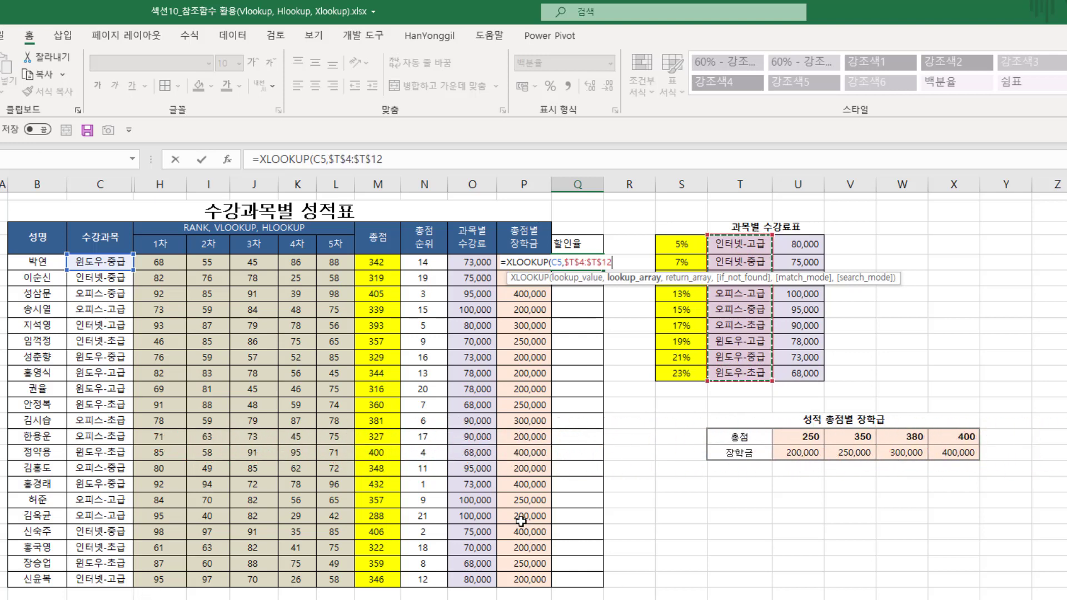
{"action": "type", "text": ","}
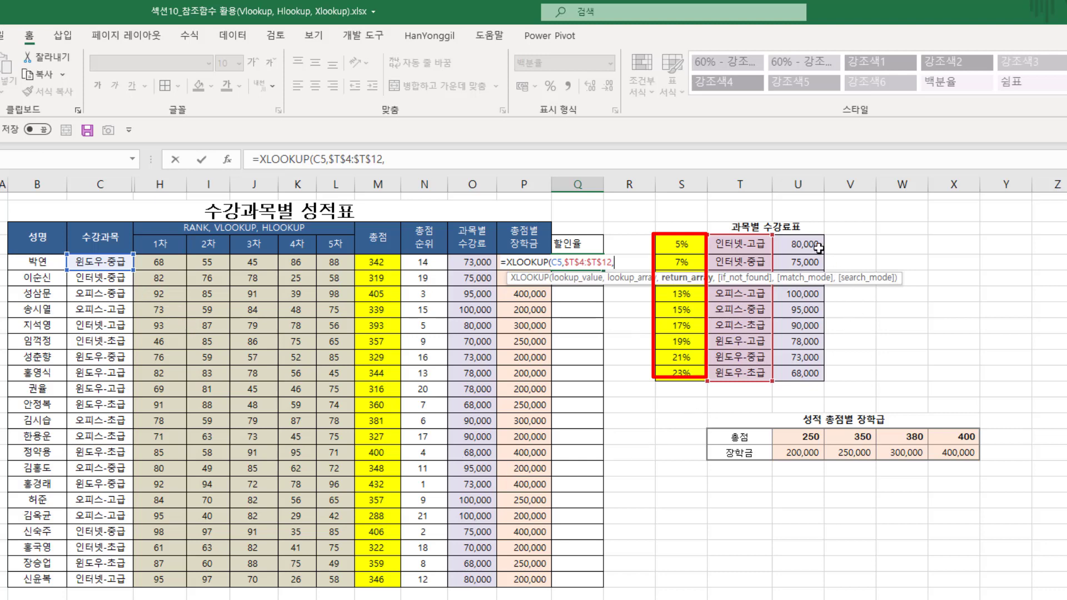
{"action": "left_click_drag", "start_coordinate": [674, 242], "coordinate": [662, 371]}
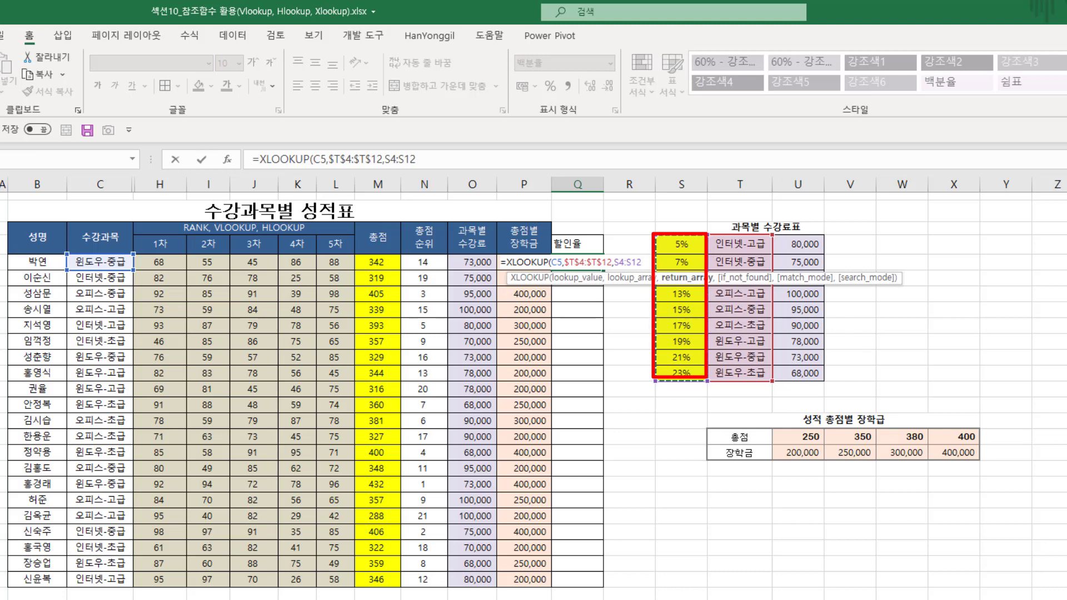
{"action": "key", "text": "F4"}
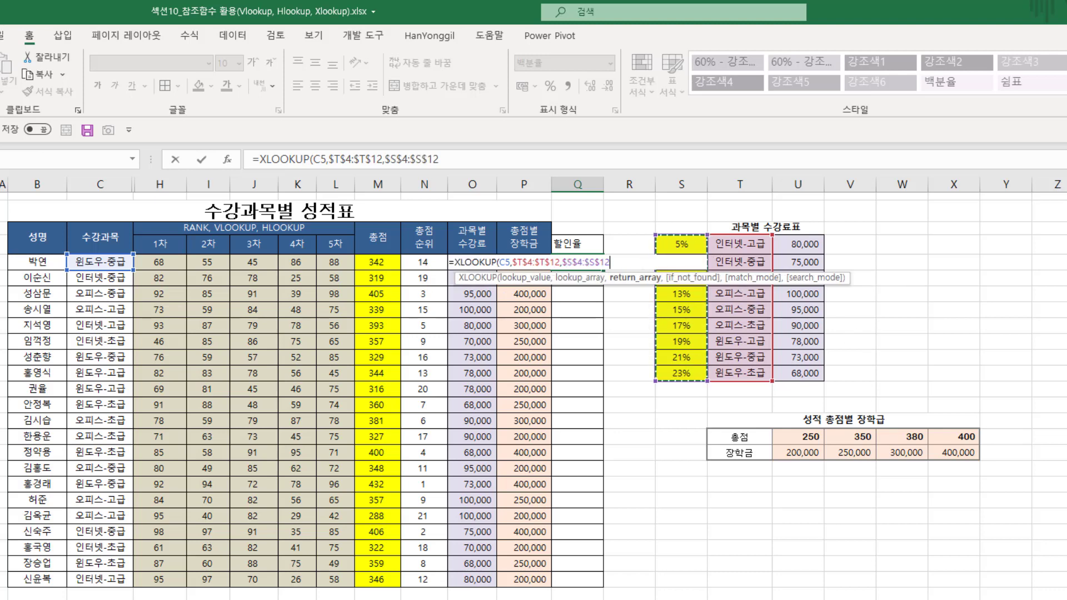
{"action": "key", "text": "Return"}
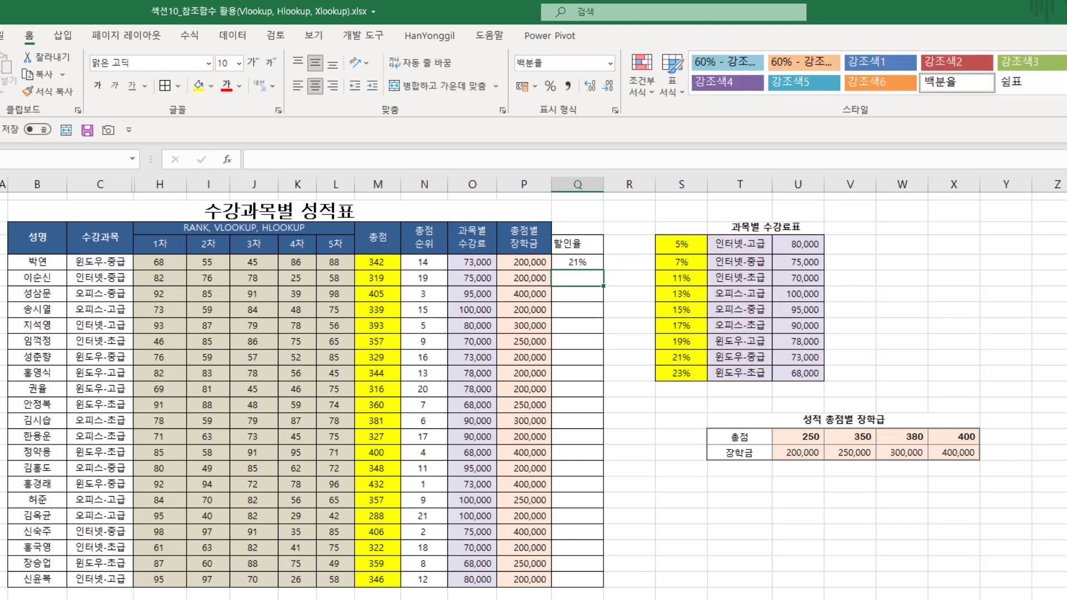
{"action": "left_click", "coordinate": [599, 262]}
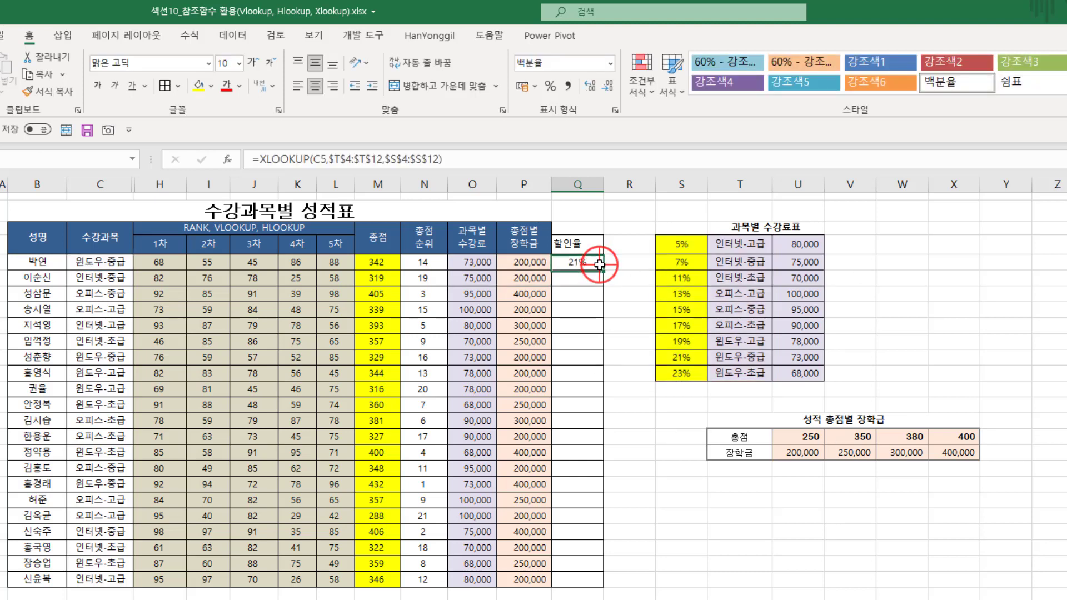
{"action": "double_click", "coordinate": [604, 270]}
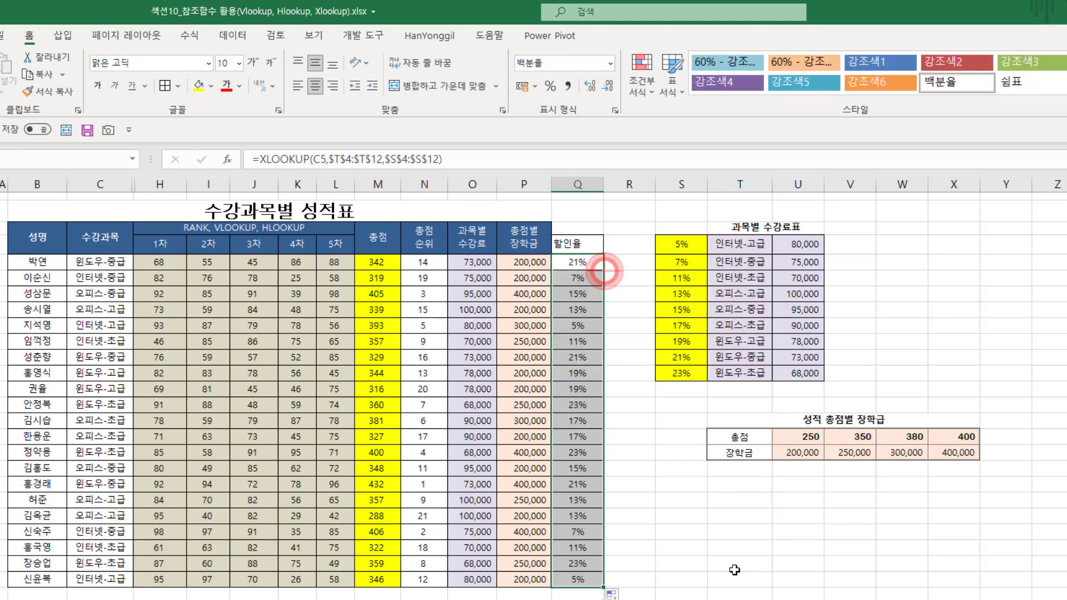
Step: Examine the course names in T4:T12 against the columns on either side of them in the 과목별 수강료표
{"action": "left_click", "coordinate": [747, 225]}
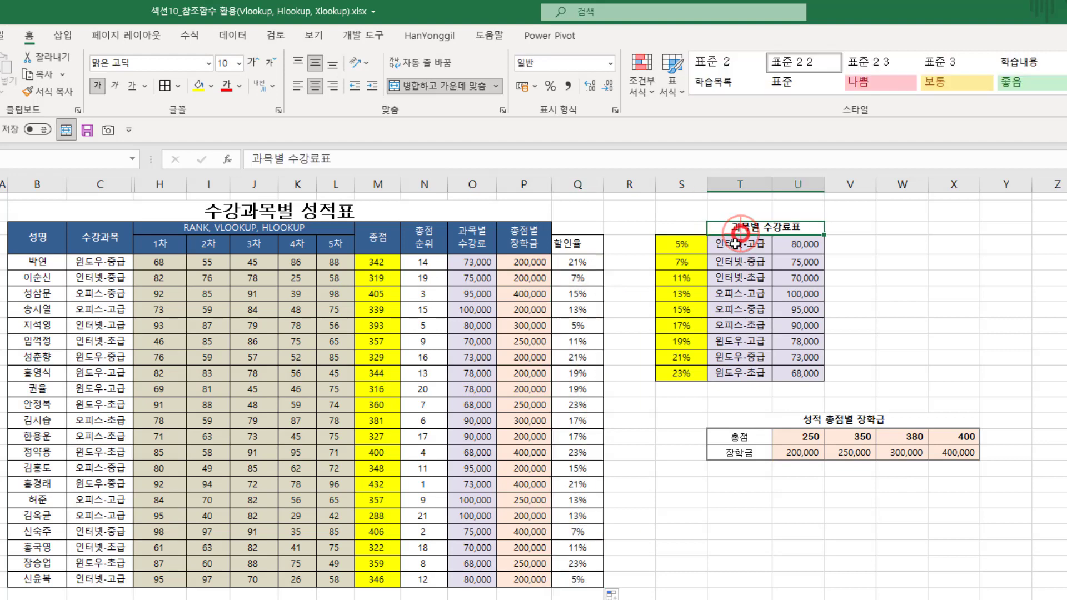
{"action": "left_click_drag", "start_coordinate": [735, 245], "coordinate": [736, 375]}
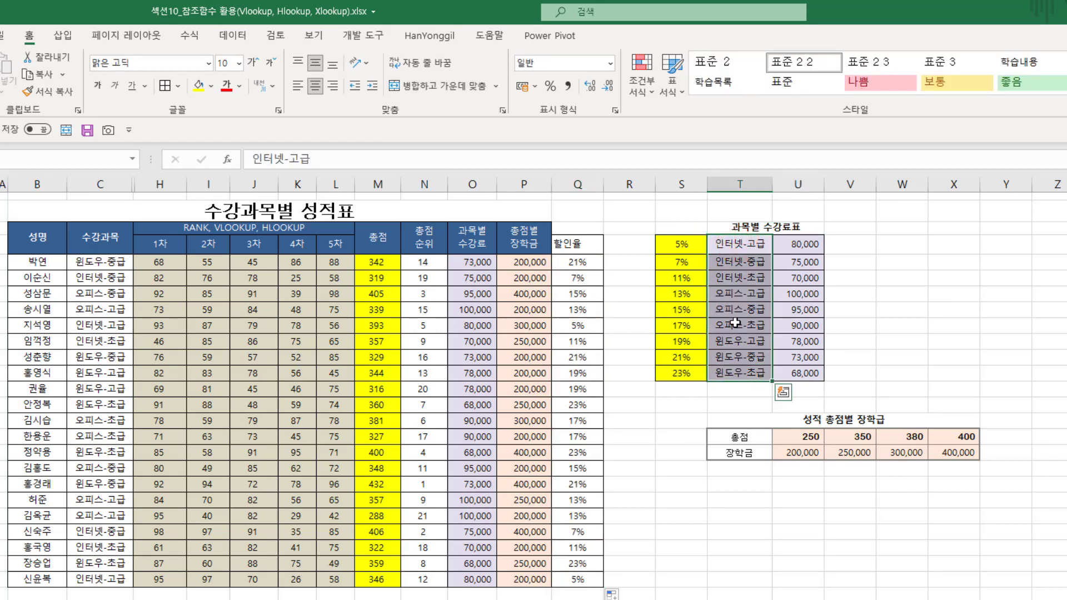
{"action": "left_click_drag", "start_coordinate": [736, 244], "coordinate": [1011, 377]}
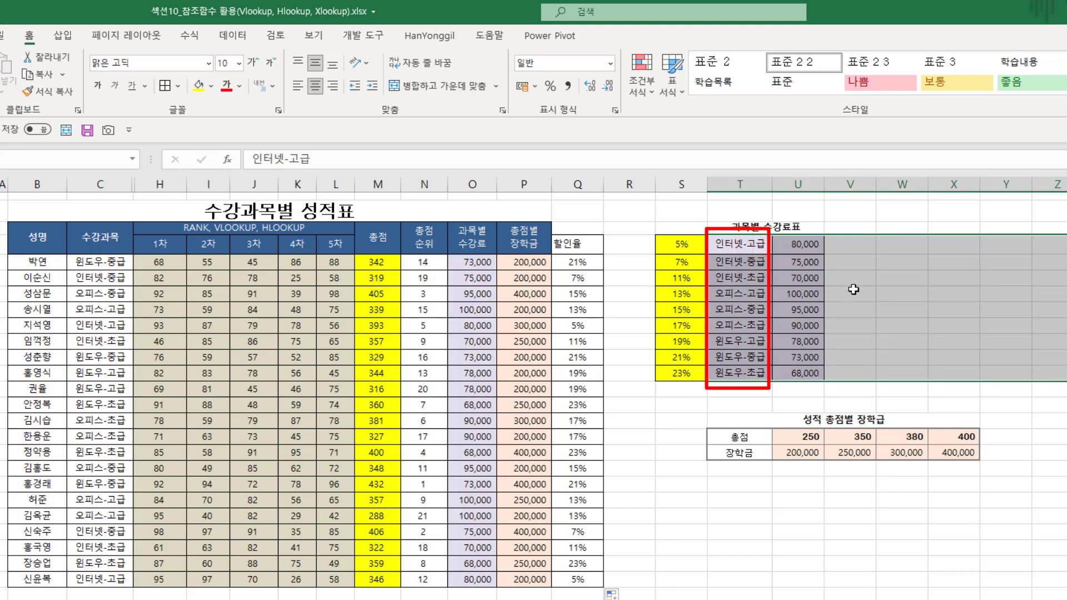
{"action": "left_click", "coordinate": [894, 324]}
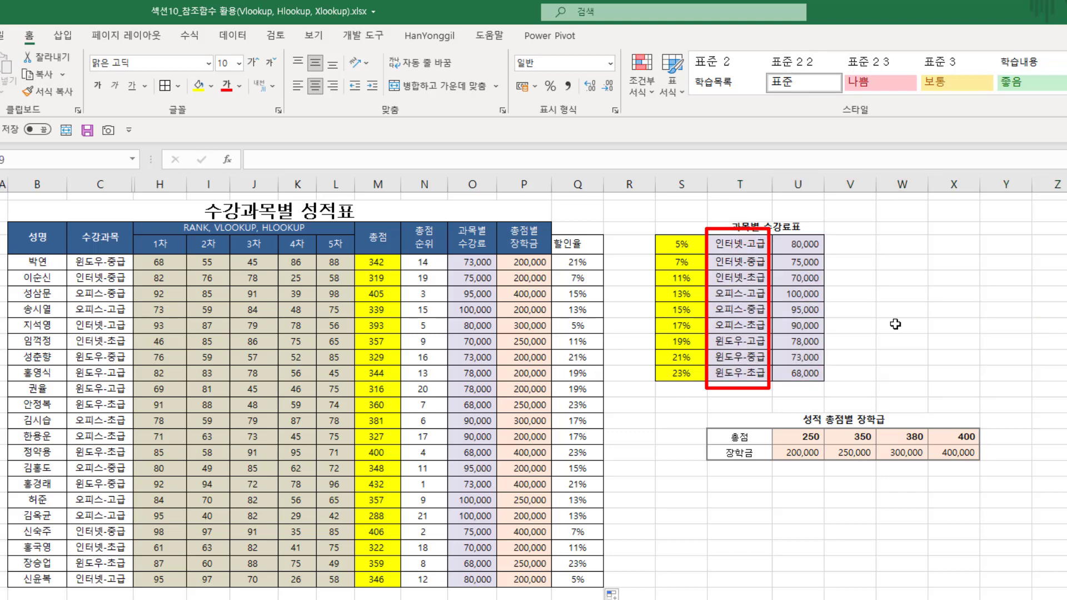
{"action": "left_click_drag", "start_coordinate": [735, 247], "coordinate": [594, 372]}
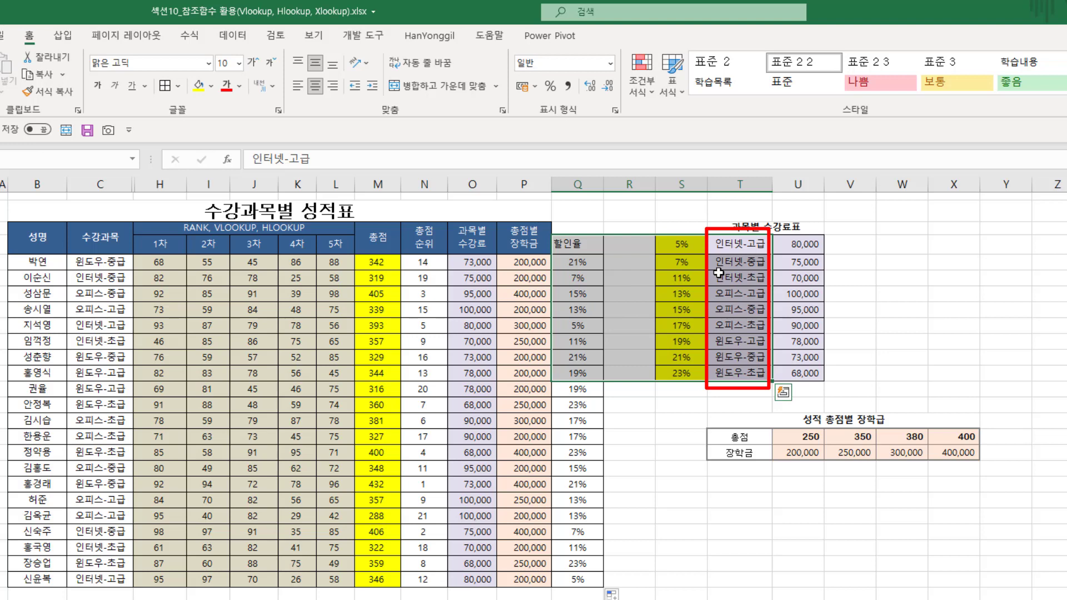
{"action": "left_click", "coordinate": [847, 333]}
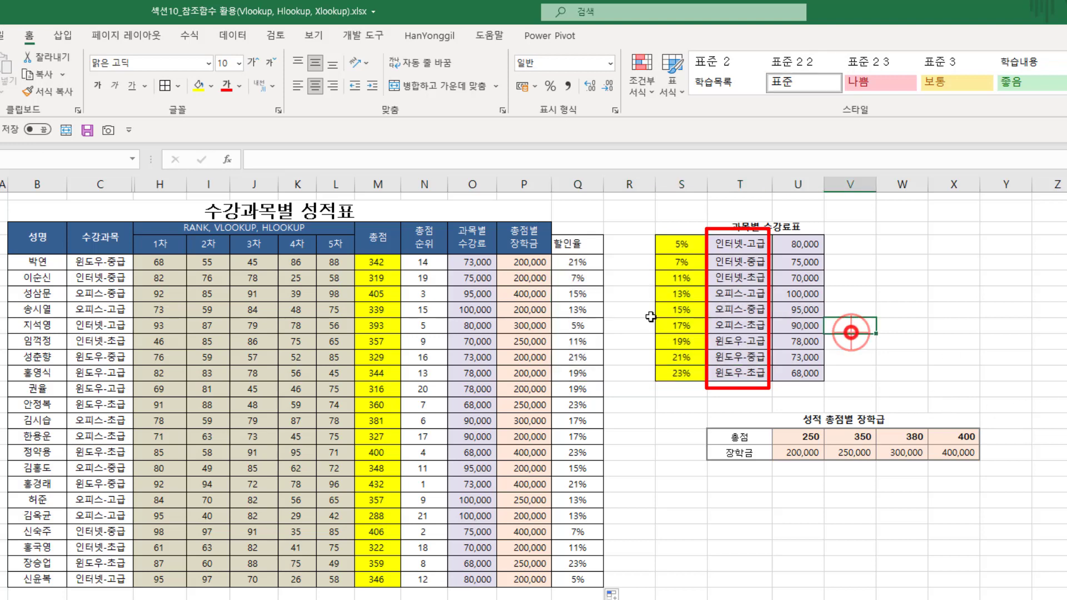
Step: Clear the 할인율 formulas in Q5:Q25 and enter in Q5 an XLOOKUP of C5 with lookup range $T$4:$T$12 and return range $S$4:$S$12
{"action": "left_click_drag", "start_coordinate": [578, 262], "coordinate": [563, 579]}
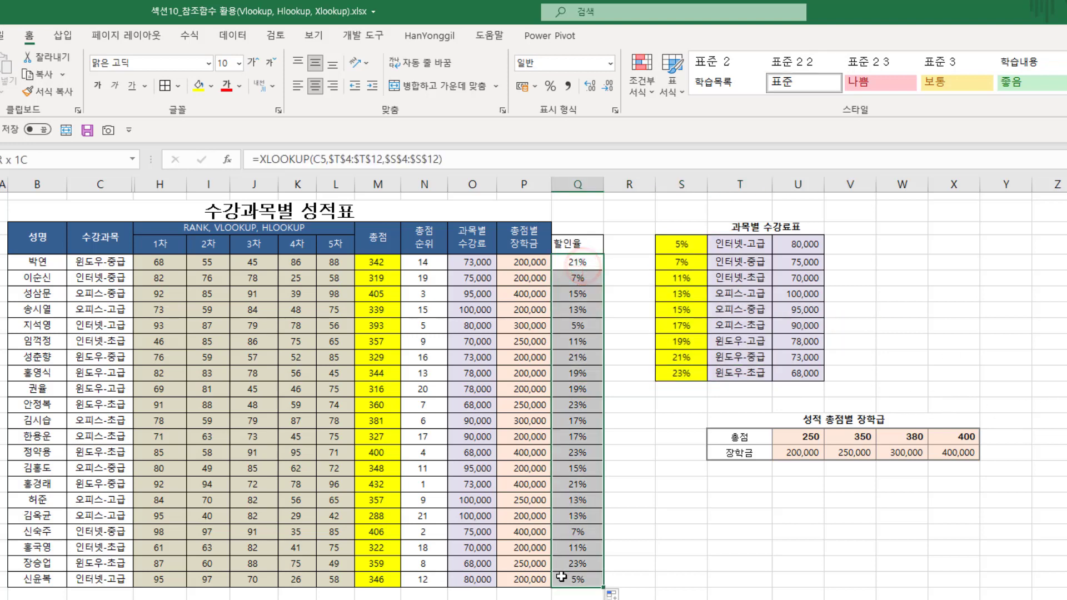
{"action": "key", "text": "Delete"}
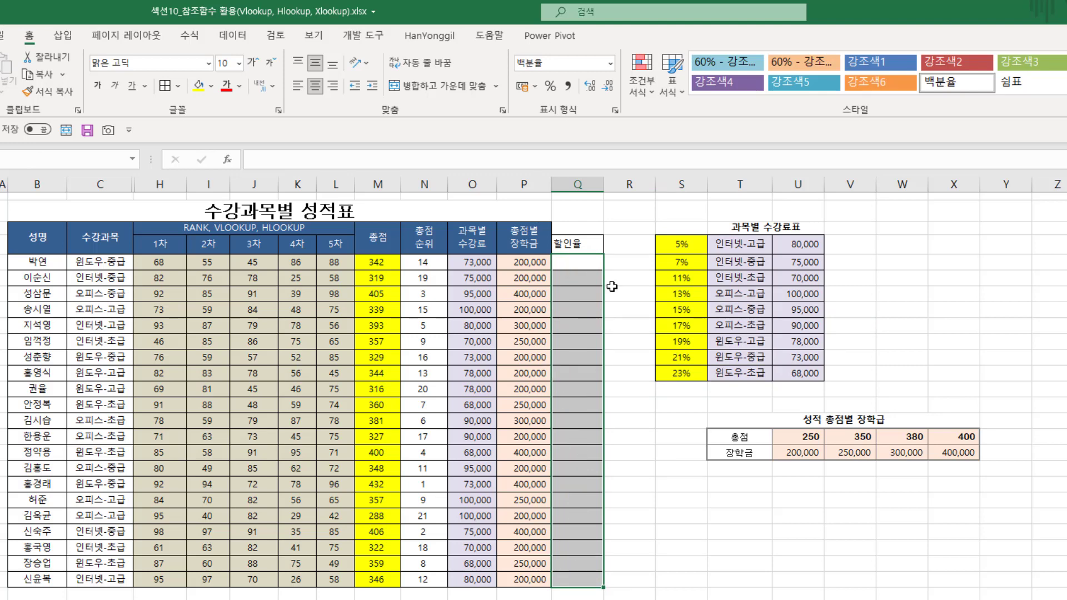
{"action": "left_click", "coordinate": [597, 268]}
{"action": "type", "text": "="}
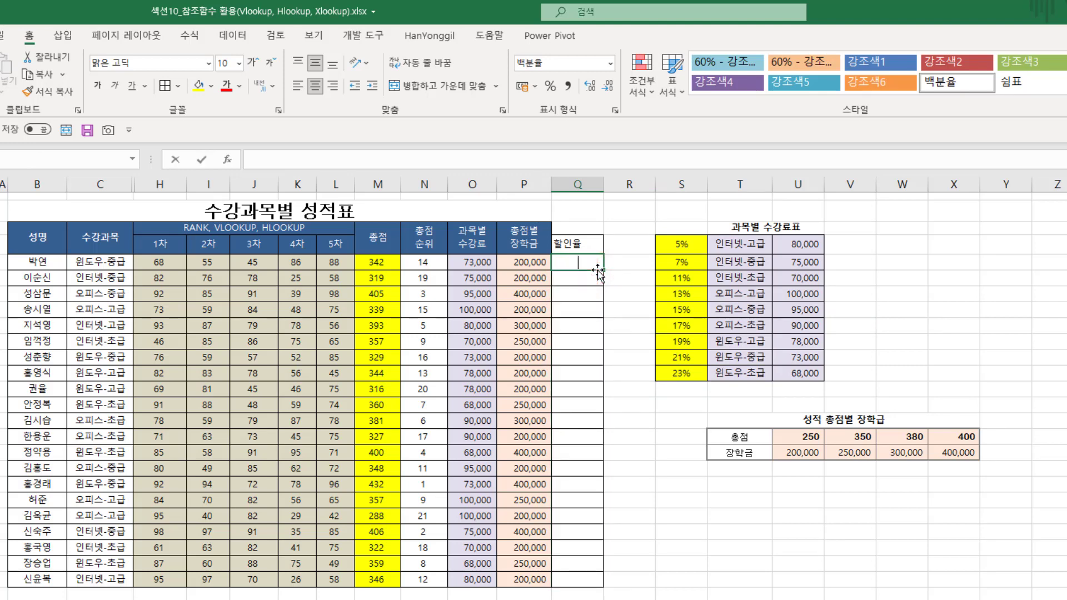
{"action": "type", "text": "xl"}
{"action": "key", "text": "Tab"}
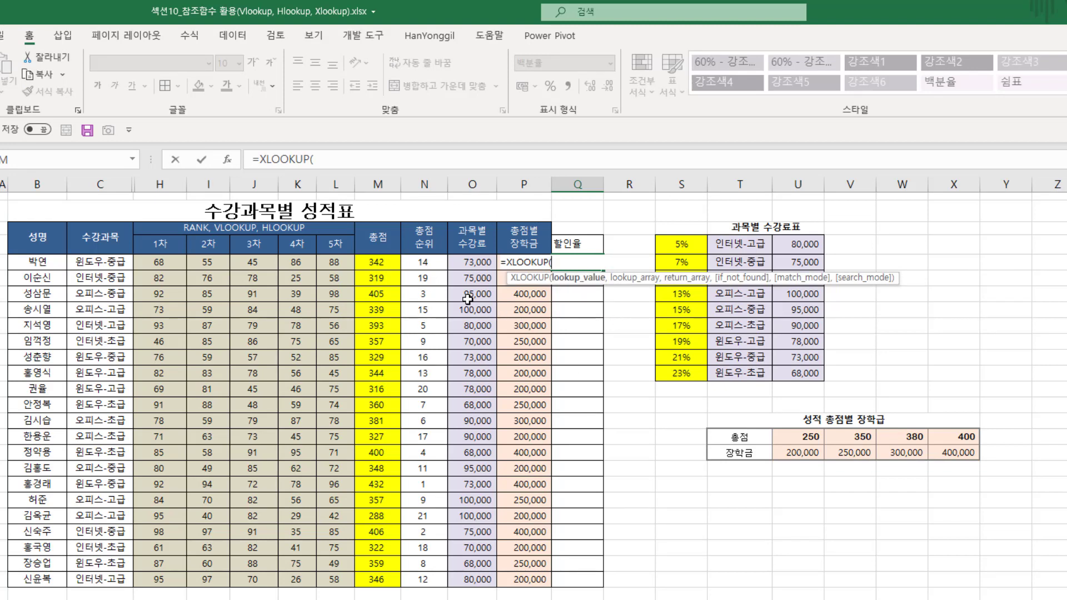
{"action": "left_click", "coordinate": [100, 263]}
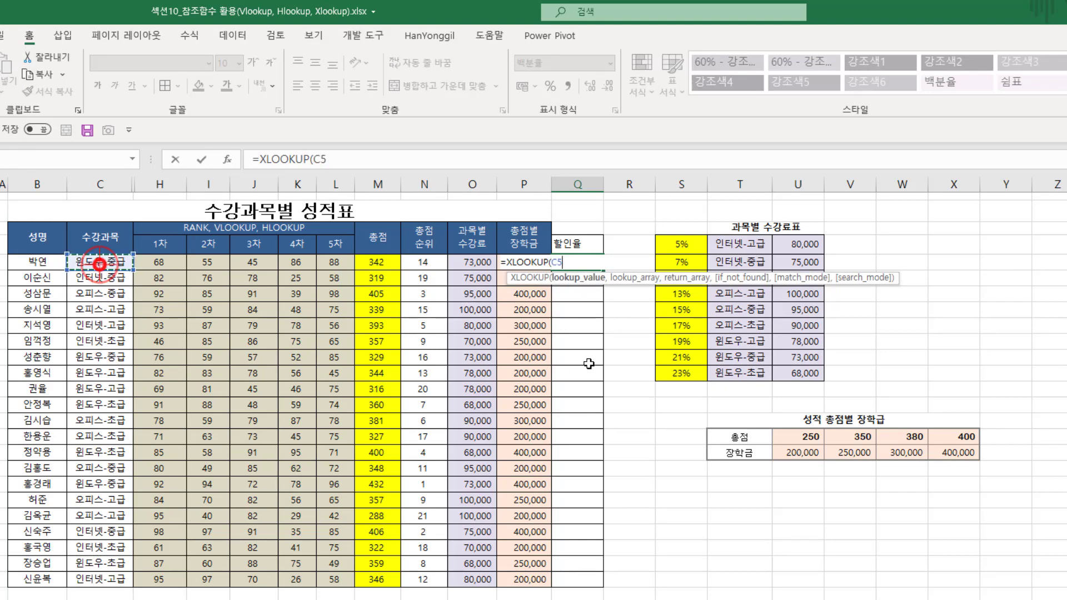
{"action": "type", "text": ","}
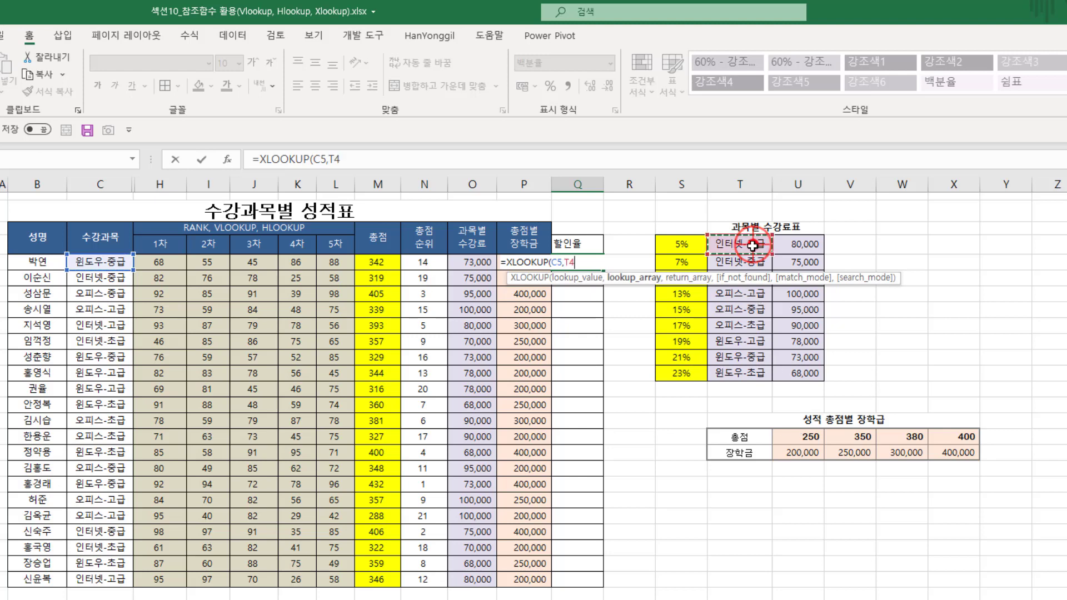
{"action": "left_click_drag", "start_coordinate": [753, 245], "coordinate": [738, 371]}
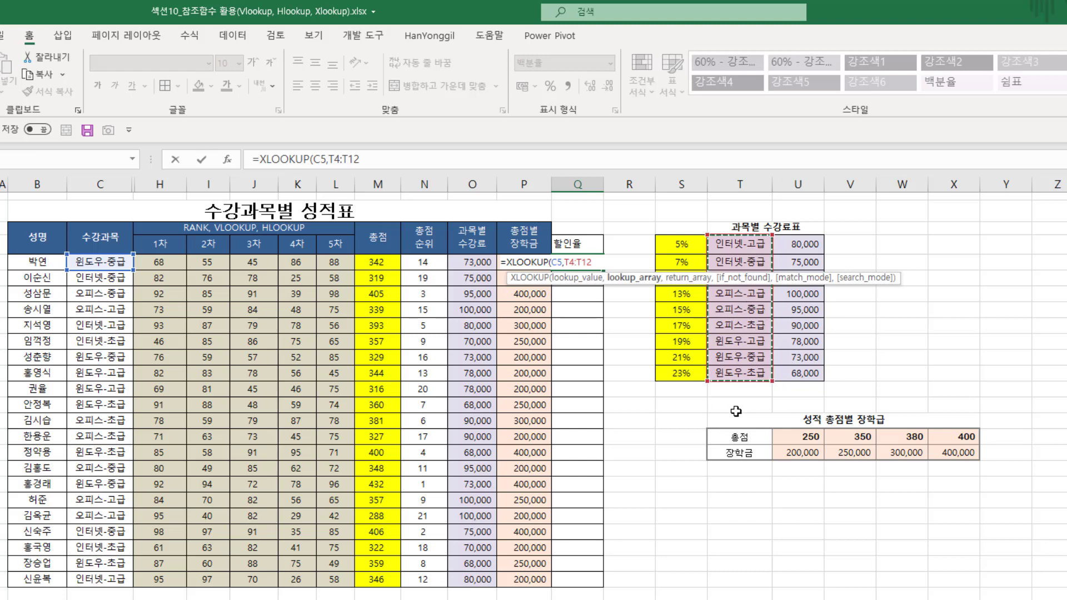
{"action": "key", "text": "F4"}
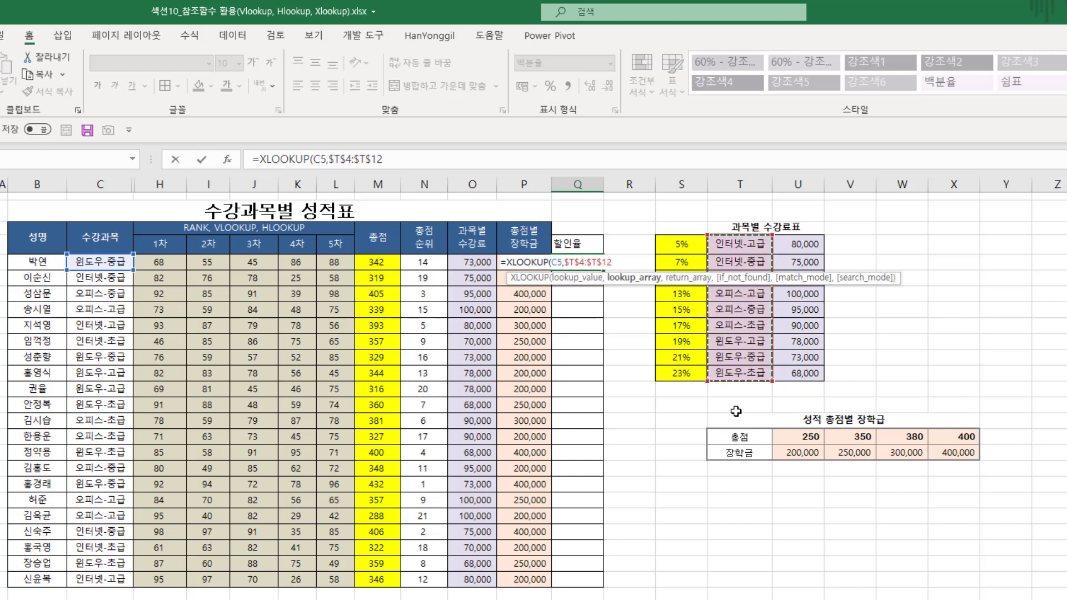
{"action": "type", "text": ","}
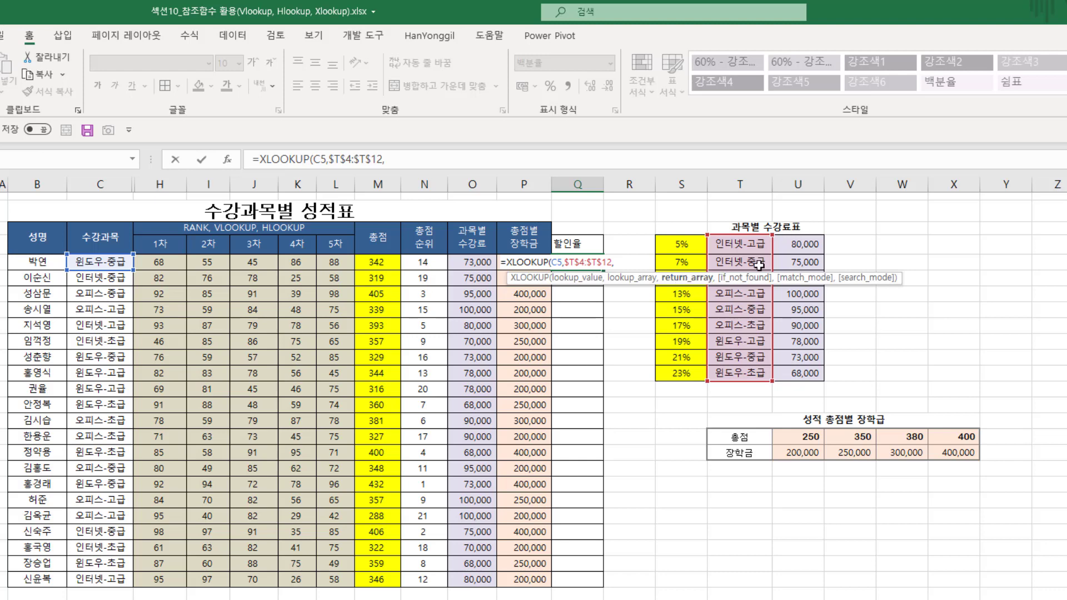
{"action": "left_click", "coordinate": [800, 248]}
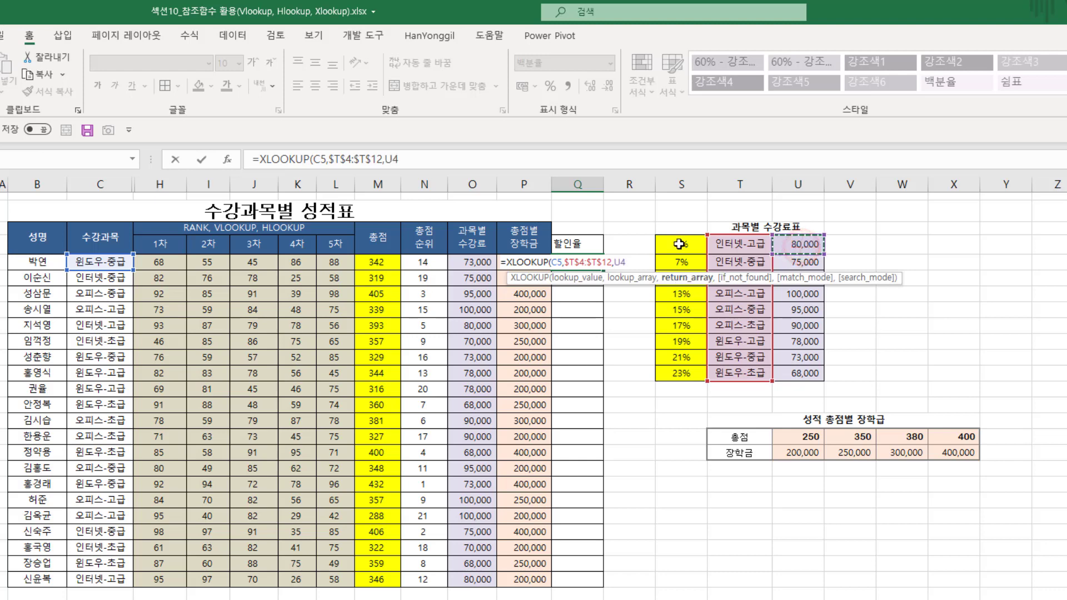
{"action": "left_click_drag", "start_coordinate": [681, 244], "coordinate": [685, 372]}
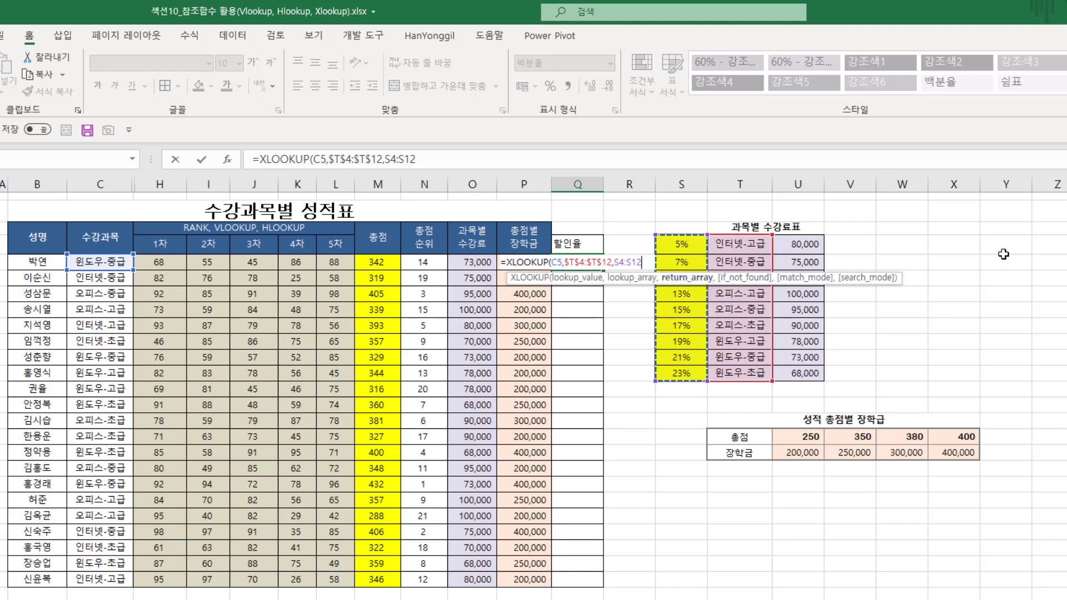
{"action": "key", "text": "F4"}
{"action": "key", "text": "Return"}
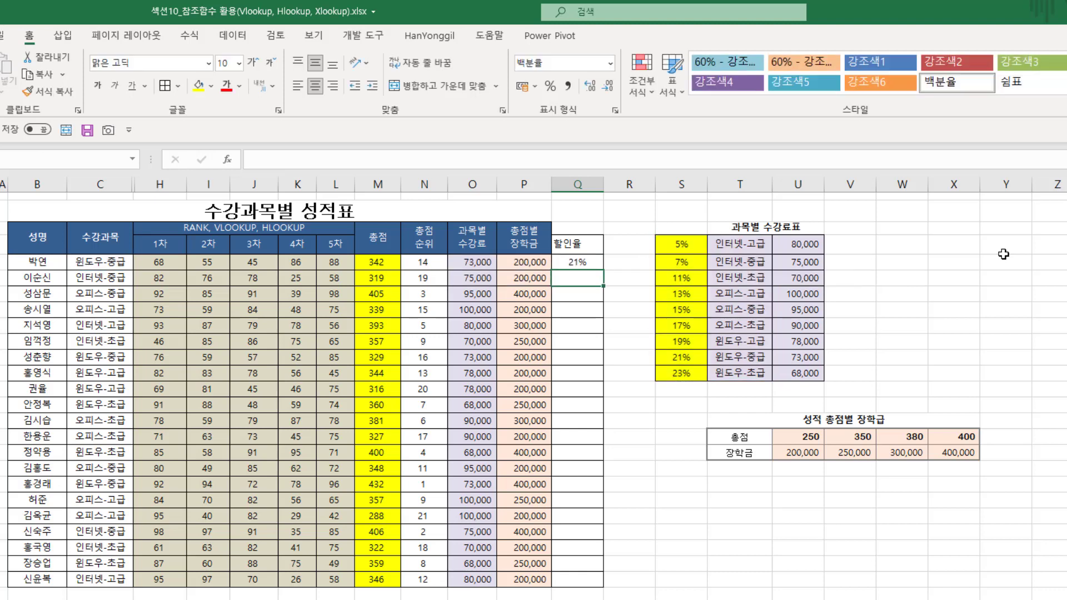
Step: Fill the XLOOKUP formula in Q5 down the 할인율 column to Q25
{"action": "left_click", "coordinate": [579, 261]}
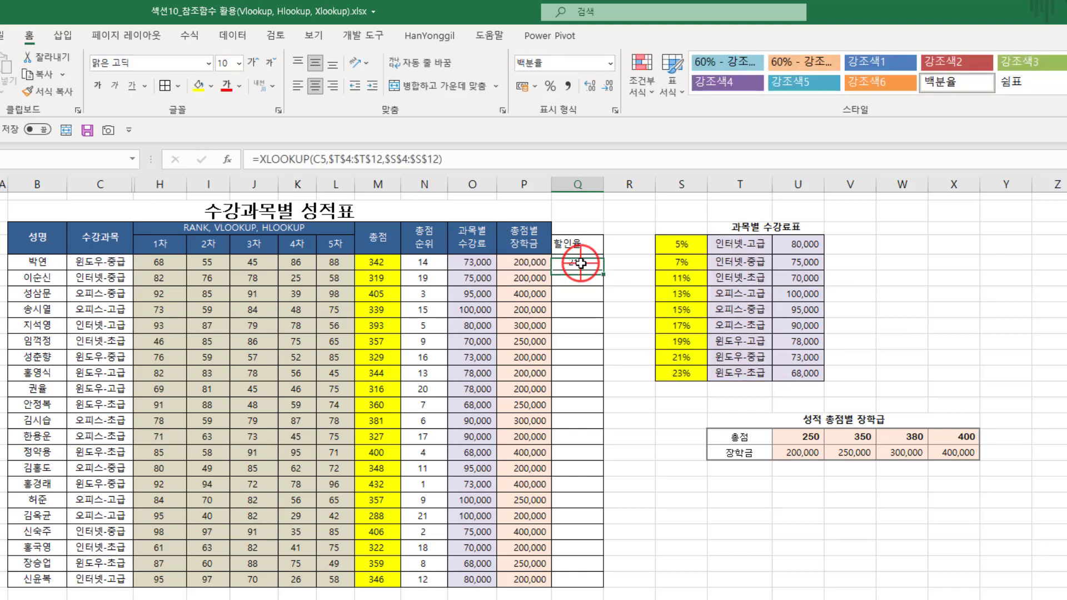
{"action": "double_click", "coordinate": [603, 270]}
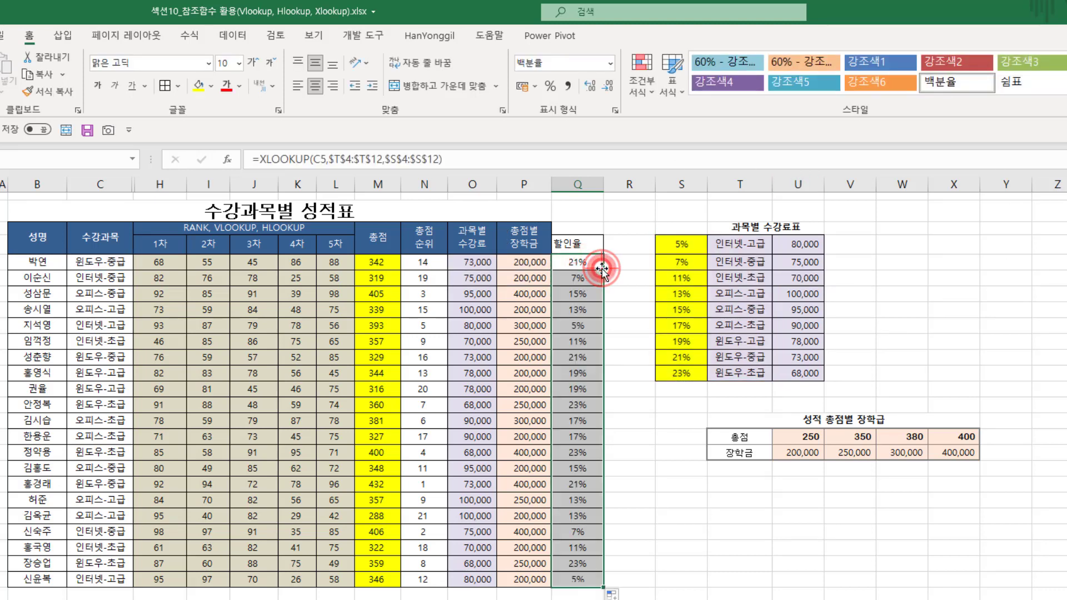
{"action": "left_click", "coordinate": [723, 433]}
Step: Review the Vlookup, Hlookup and Xlookup syntax notes below the 성적표 and the formula in Q5
{"action": "scroll", "coordinate": [690, 245], "scroll_direction": "down", "scroll_amount": 2}
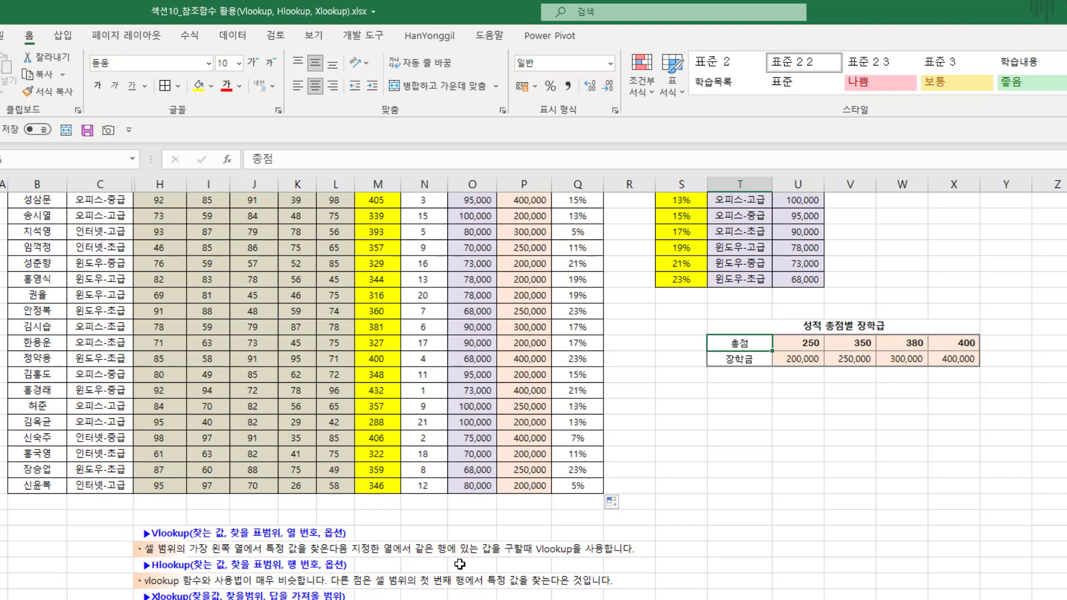
{"action": "scroll", "coordinate": [460, 562], "scroll_direction": "up", "scroll_amount": 2}
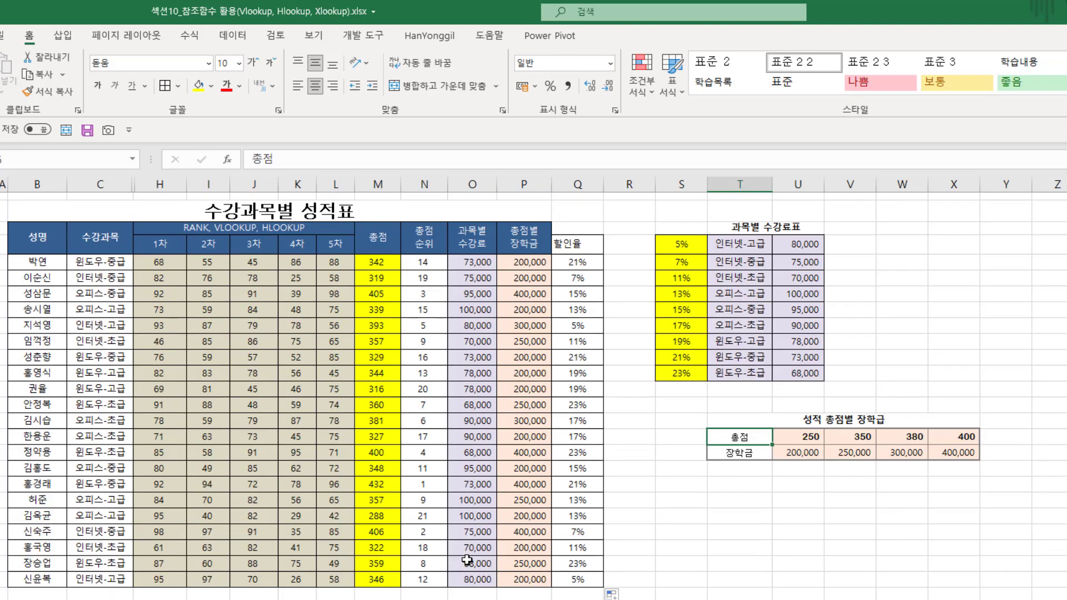
{"action": "left_click", "coordinate": [555, 263]}
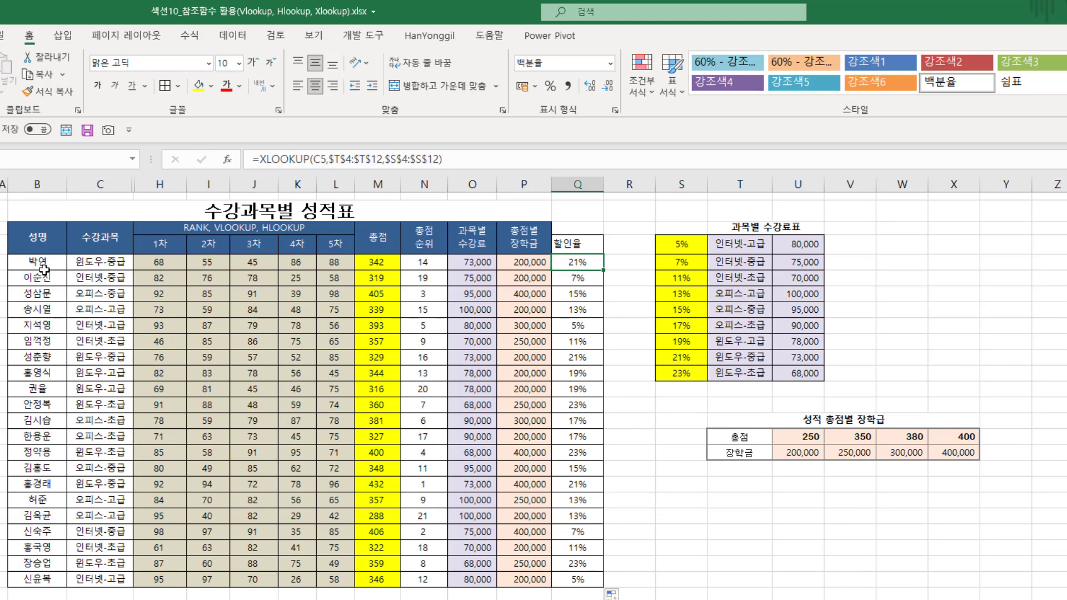